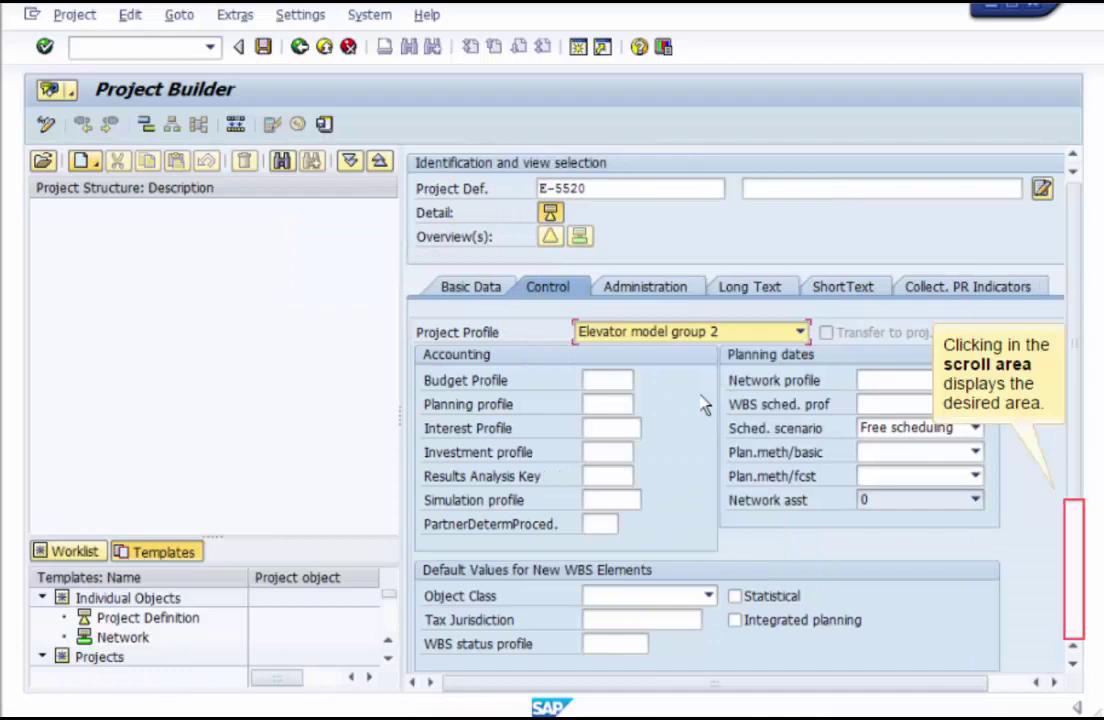
- Set the project stock to Valuated stock for project definition E-5520 and confirm the control data
click(1075, 620)
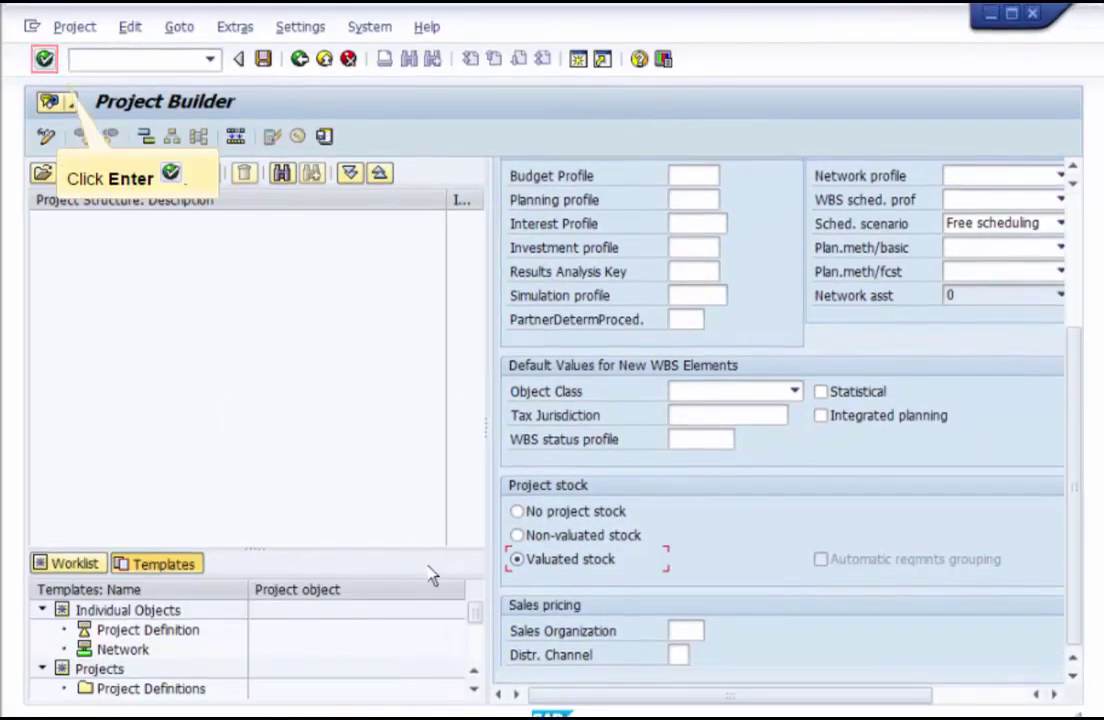
click(44, 60)
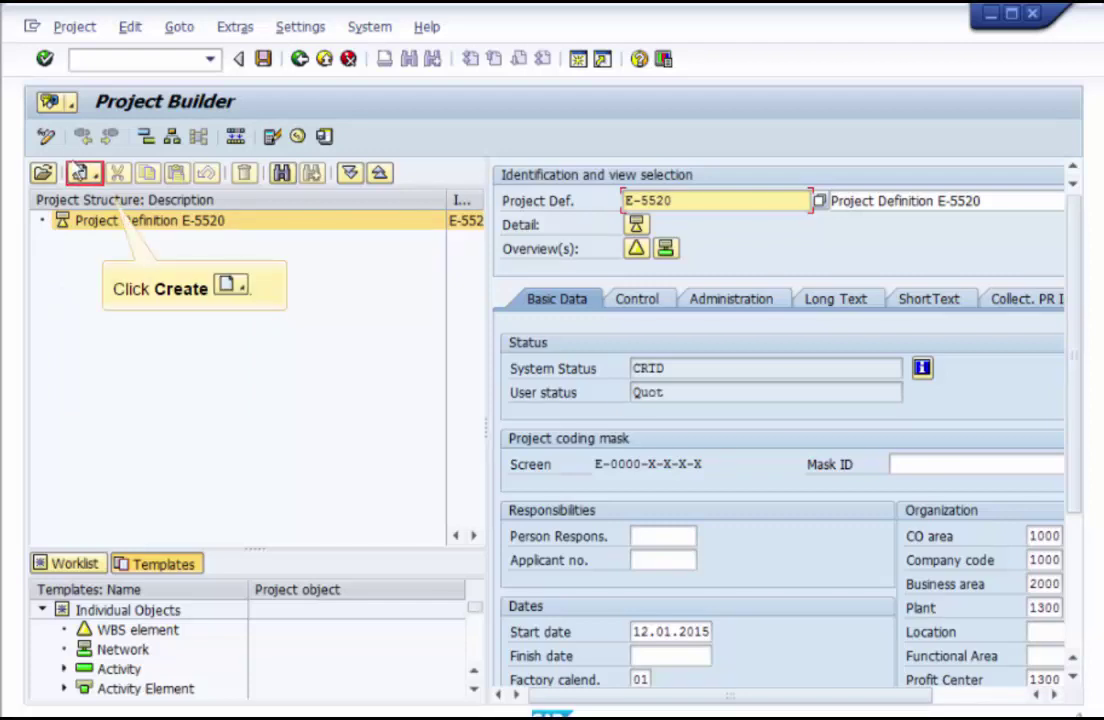
- Create WBS element E-5520 below the project definition, marked as both a planning element and a billing element
click(83, 188)
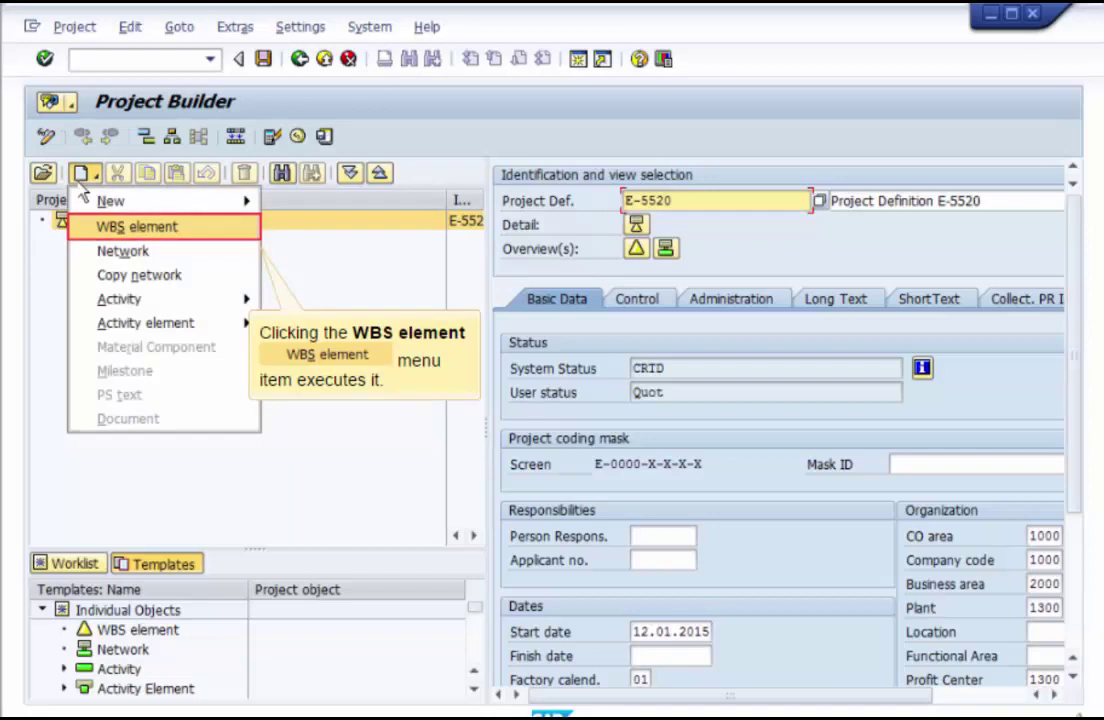
click(130, 232)
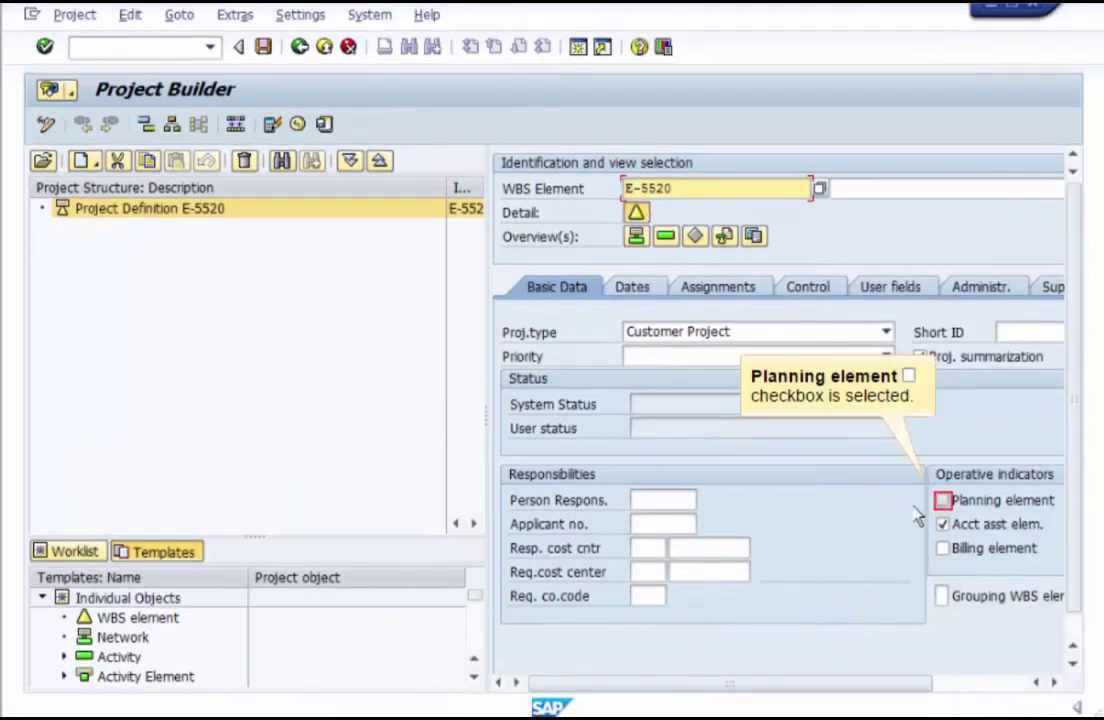
click(942, 500)
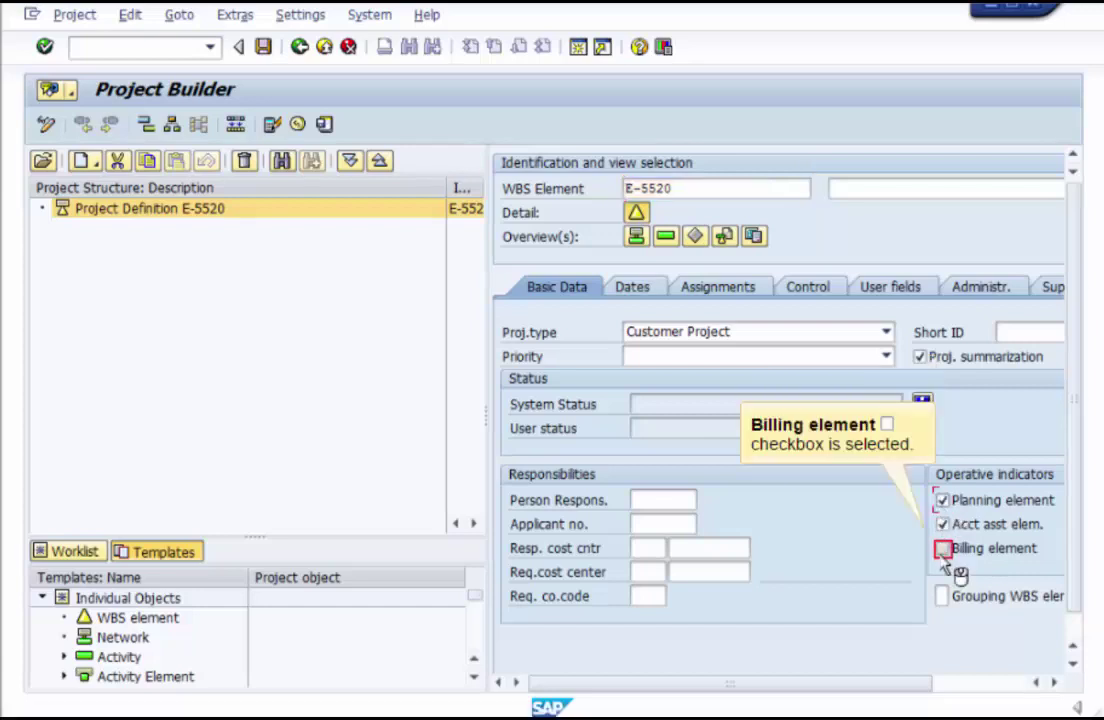
click(942, 549)
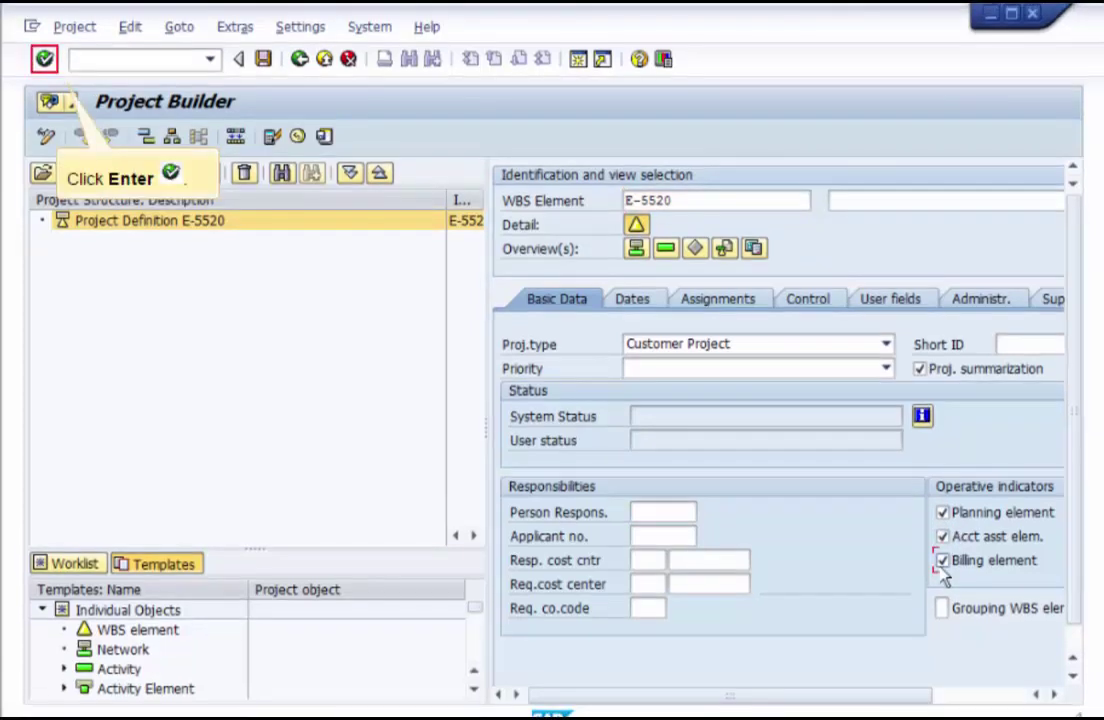
click(44, 60)
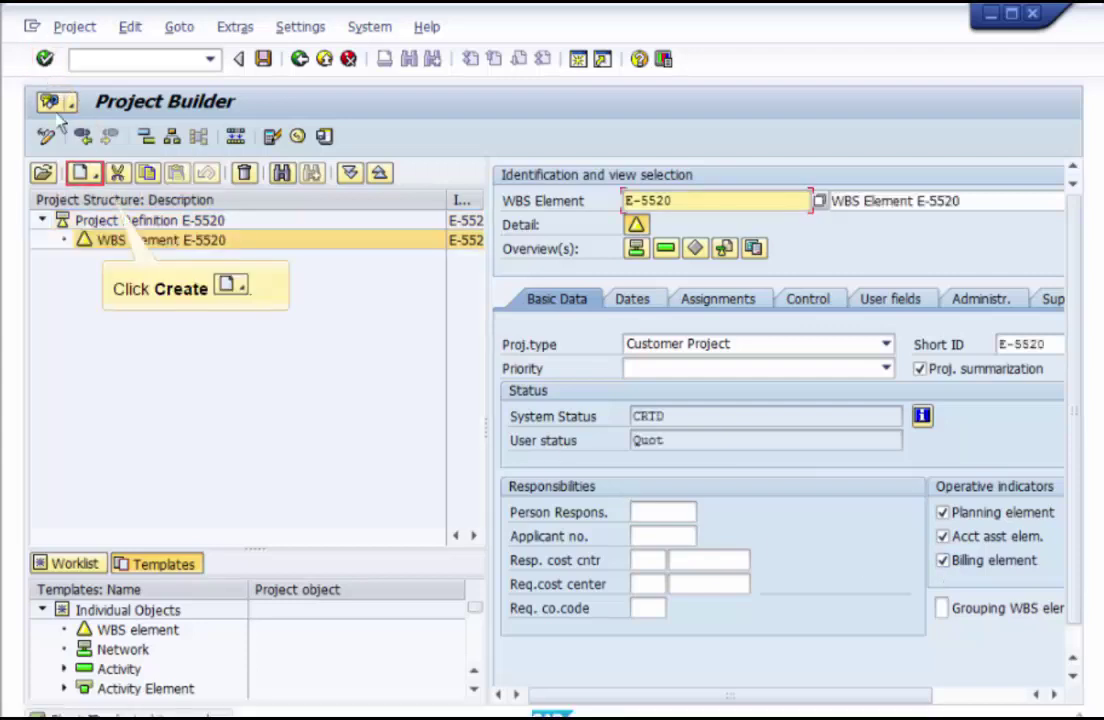
- Create WBS element E-5520-1 below WBS element E-5520, marked as a planning element
click(85, 180)
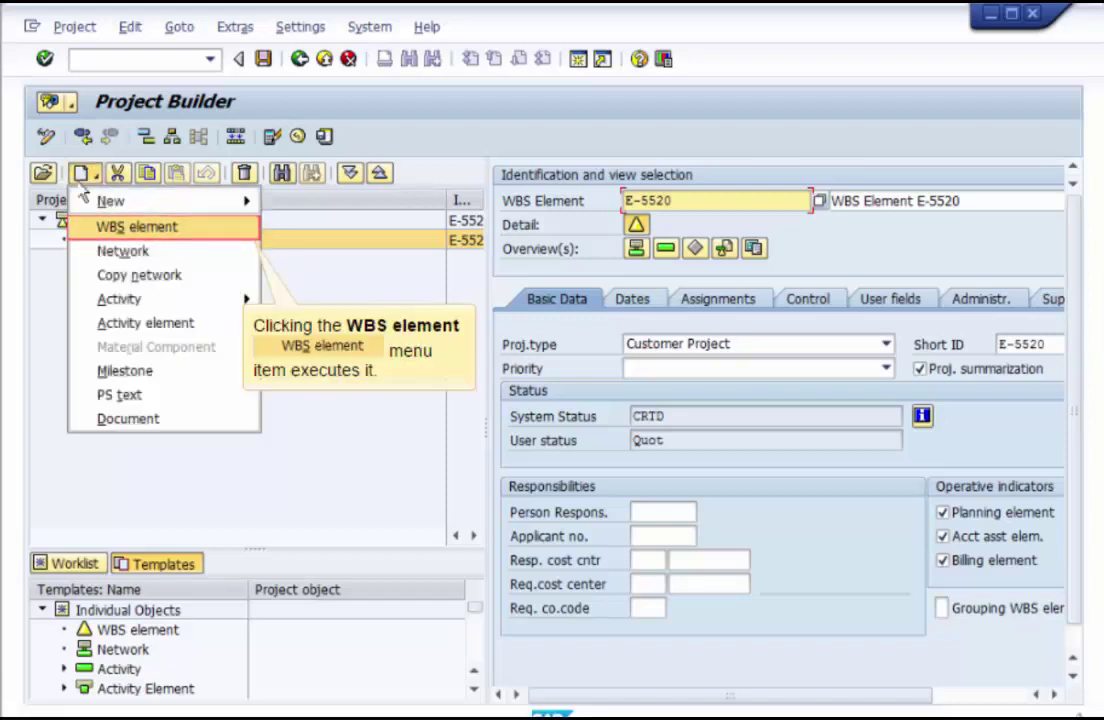
click(122, 228)
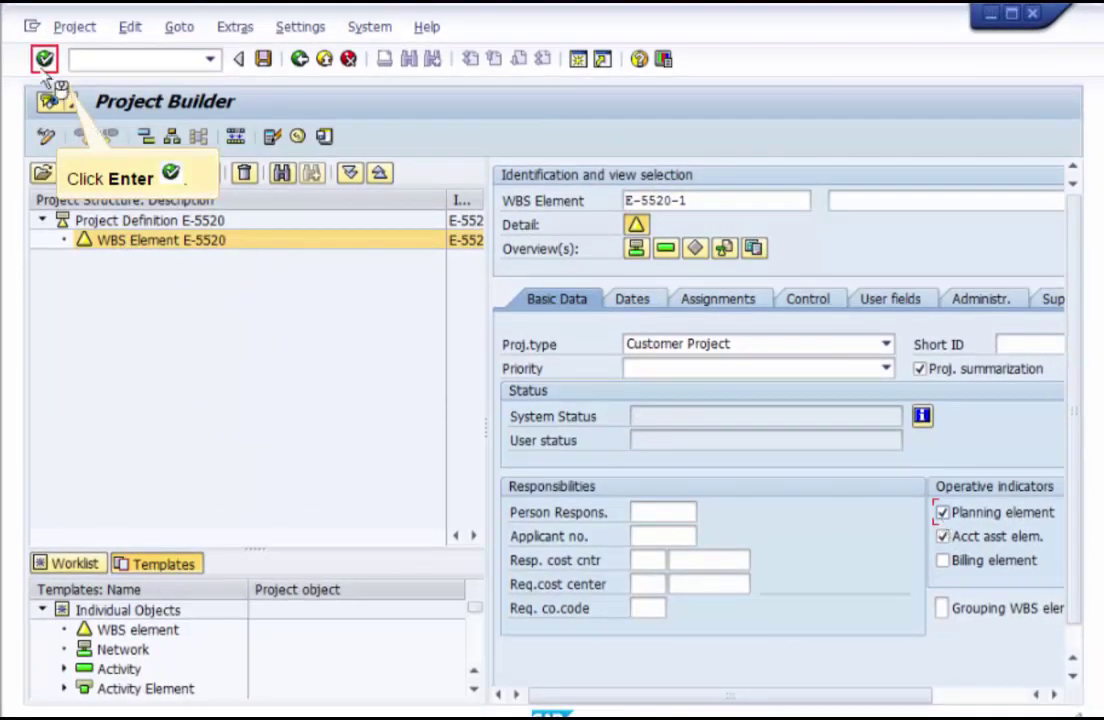
click(44, 60)
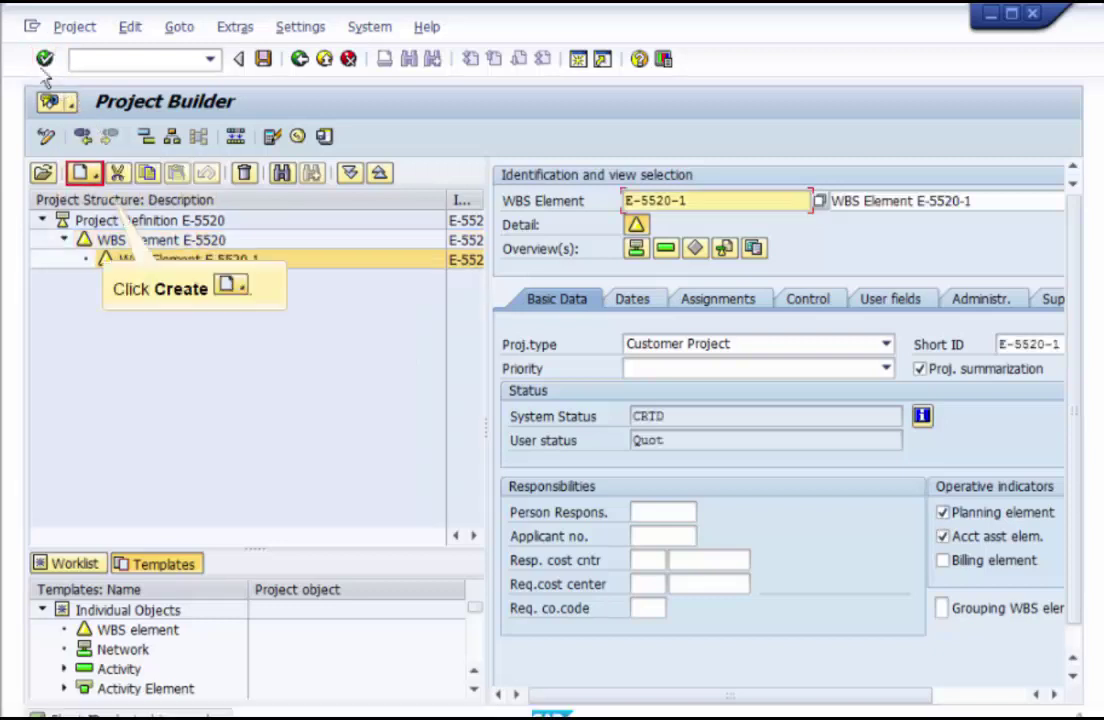
- Create WBS element E-5520-2 below WBS element E-5520-1, marked as a planning element
click(84, 174)
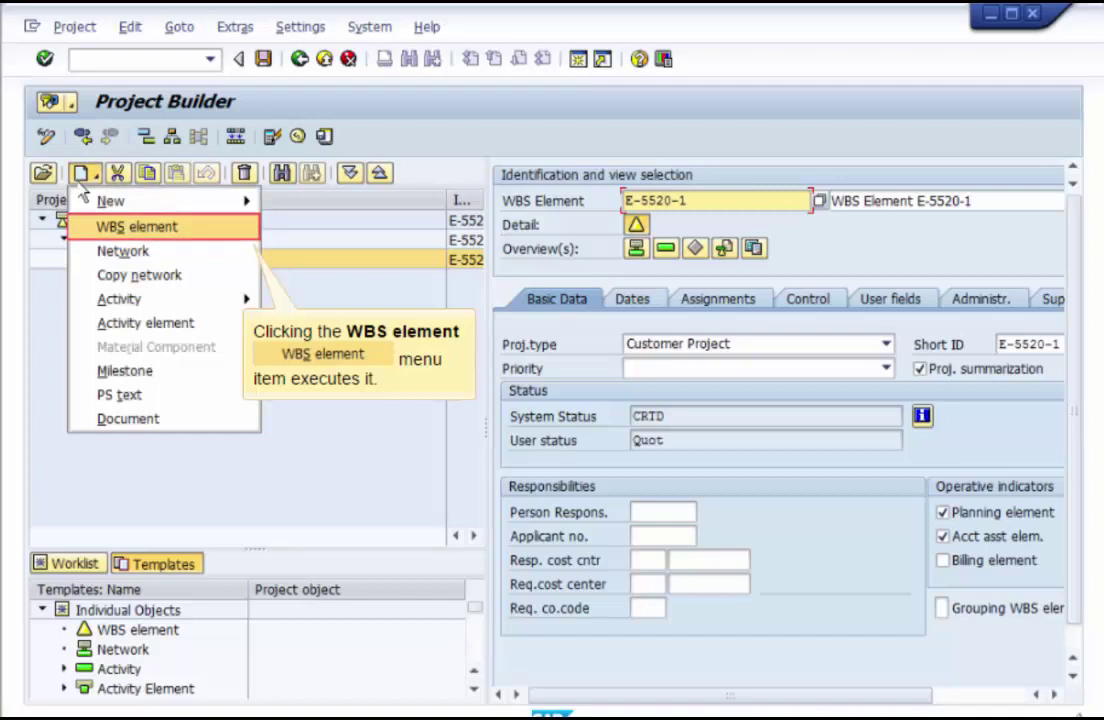
click(128, 226)
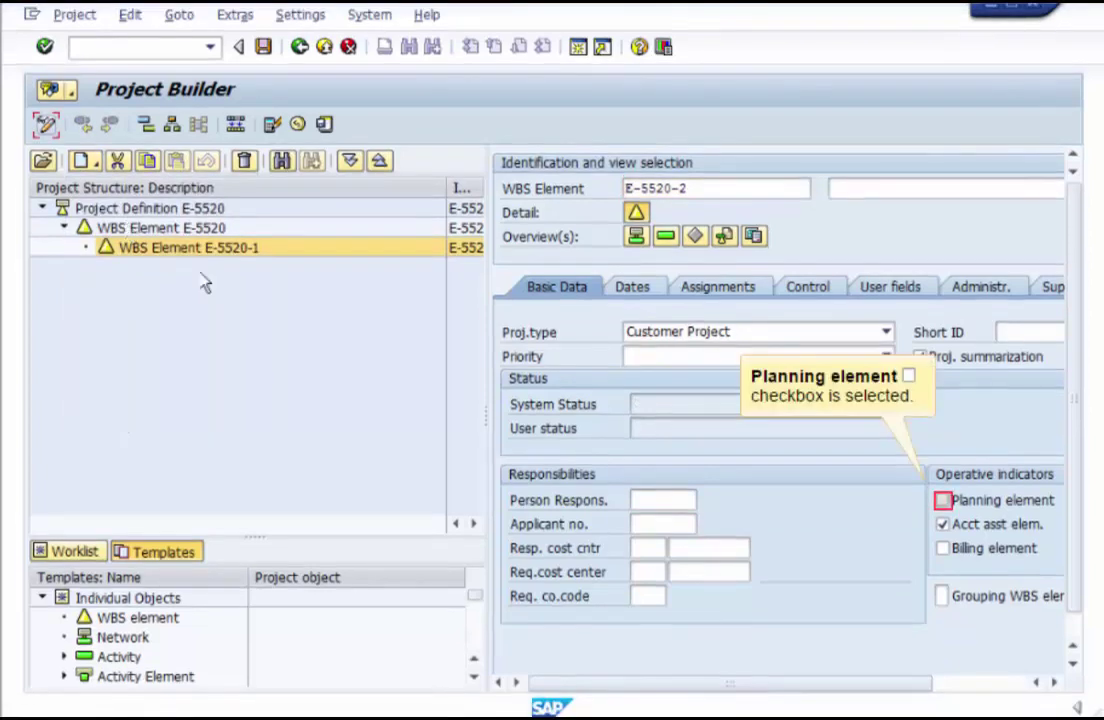
click(942, 523)
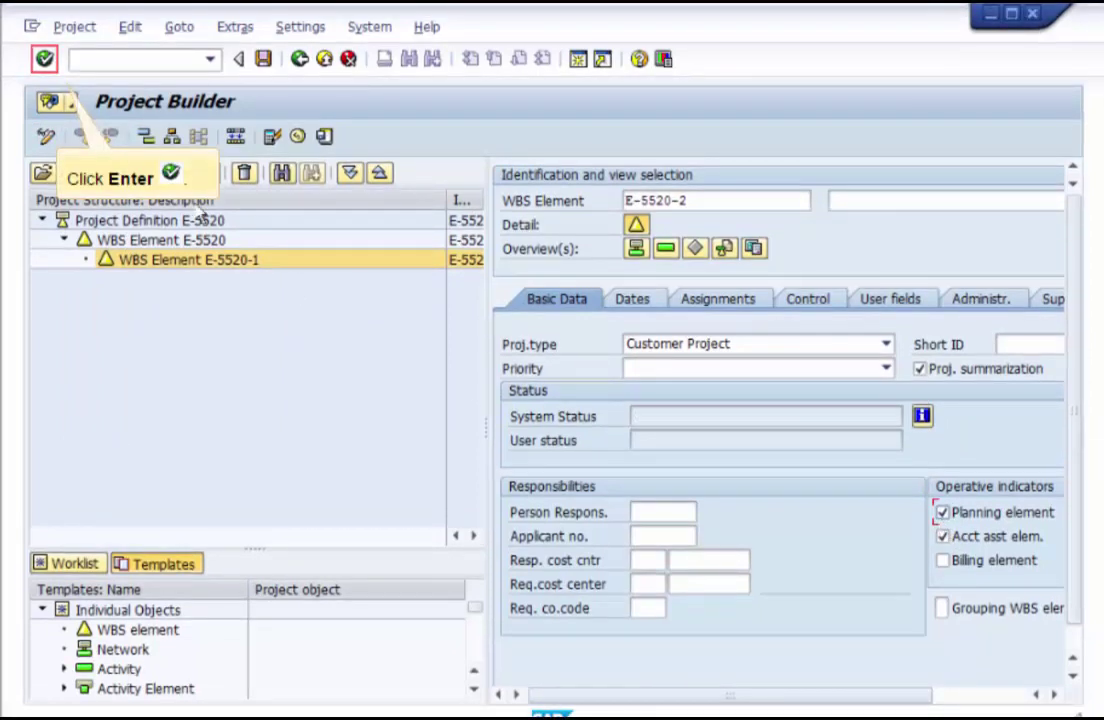
click(44, 60)
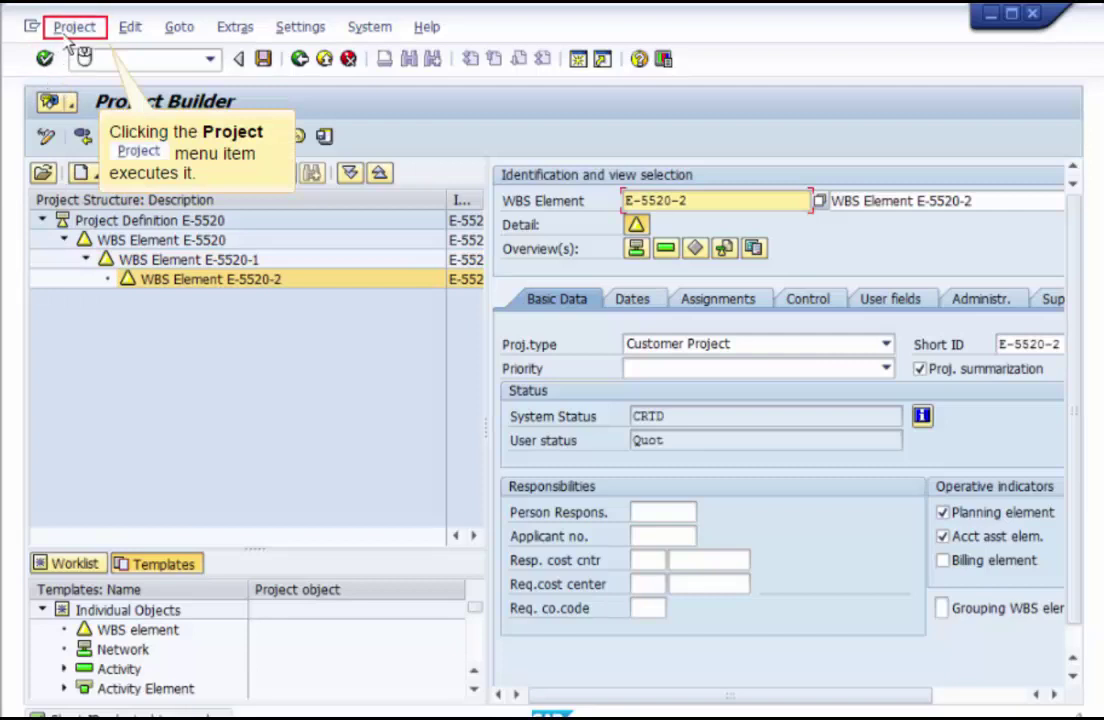
- Make an intermediate save of project E-5520 and execute the structure derivation for it
click(68, 36)
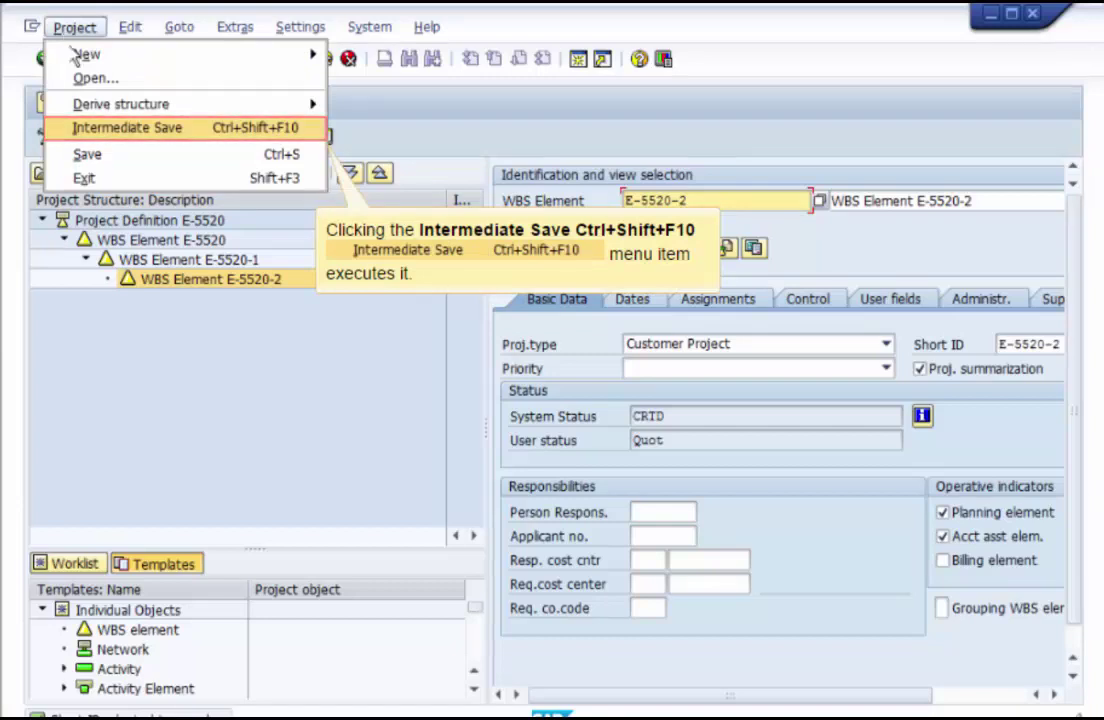
click(120, 128)
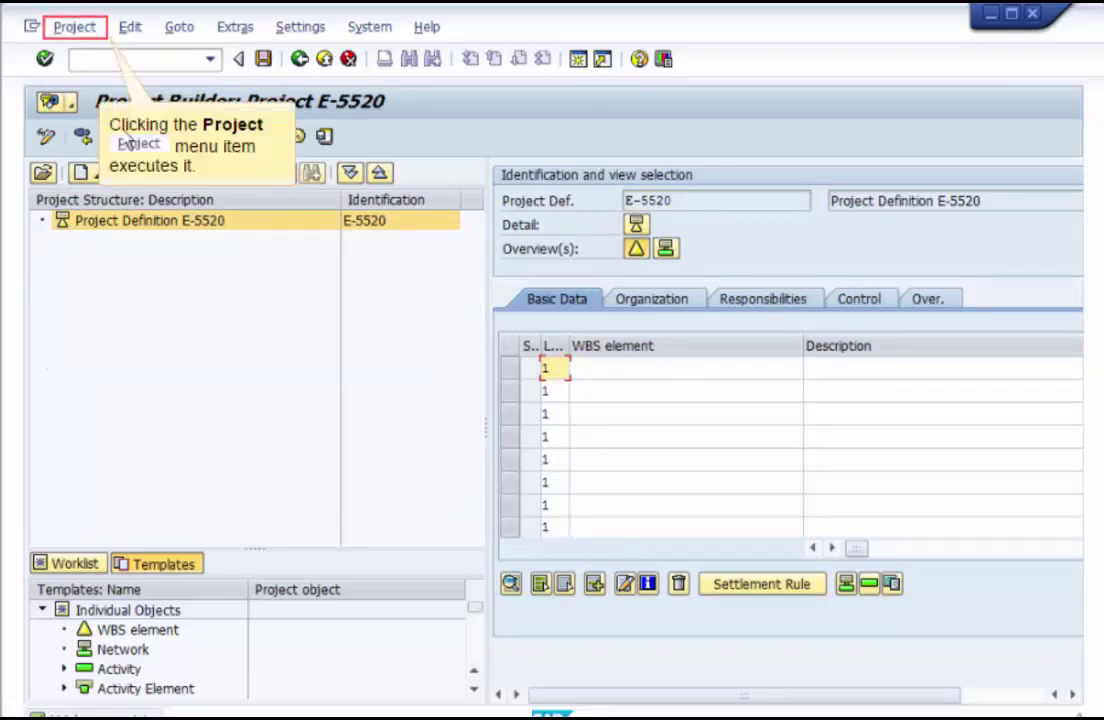
click(72, 30)
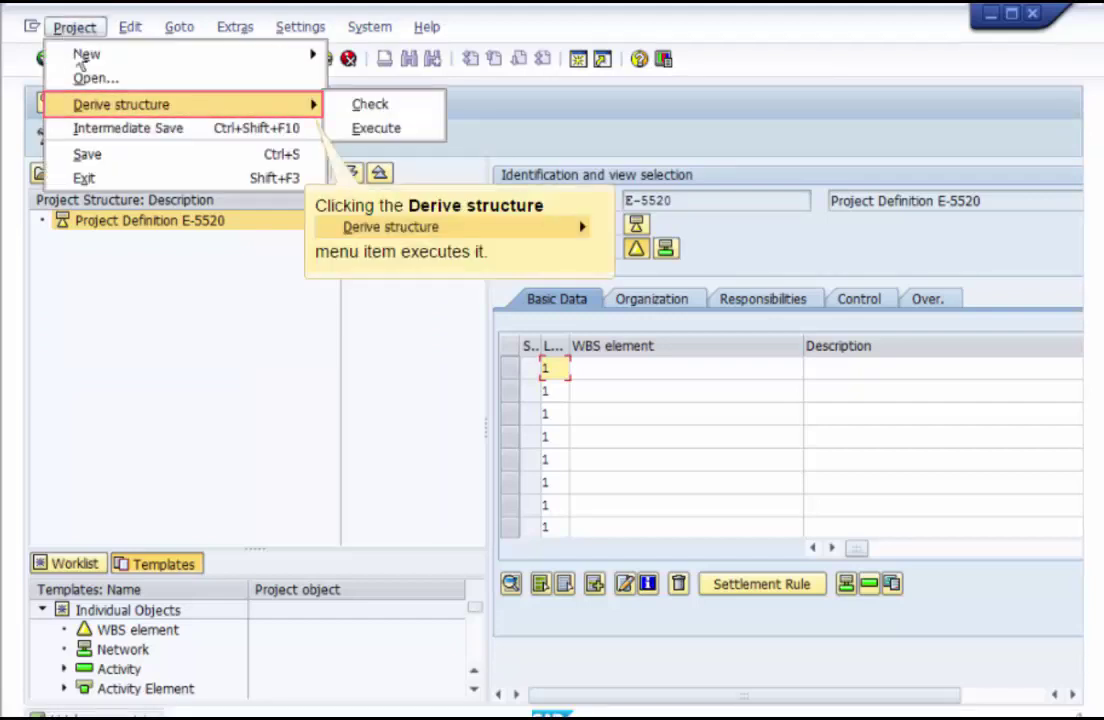
click(125, 108)
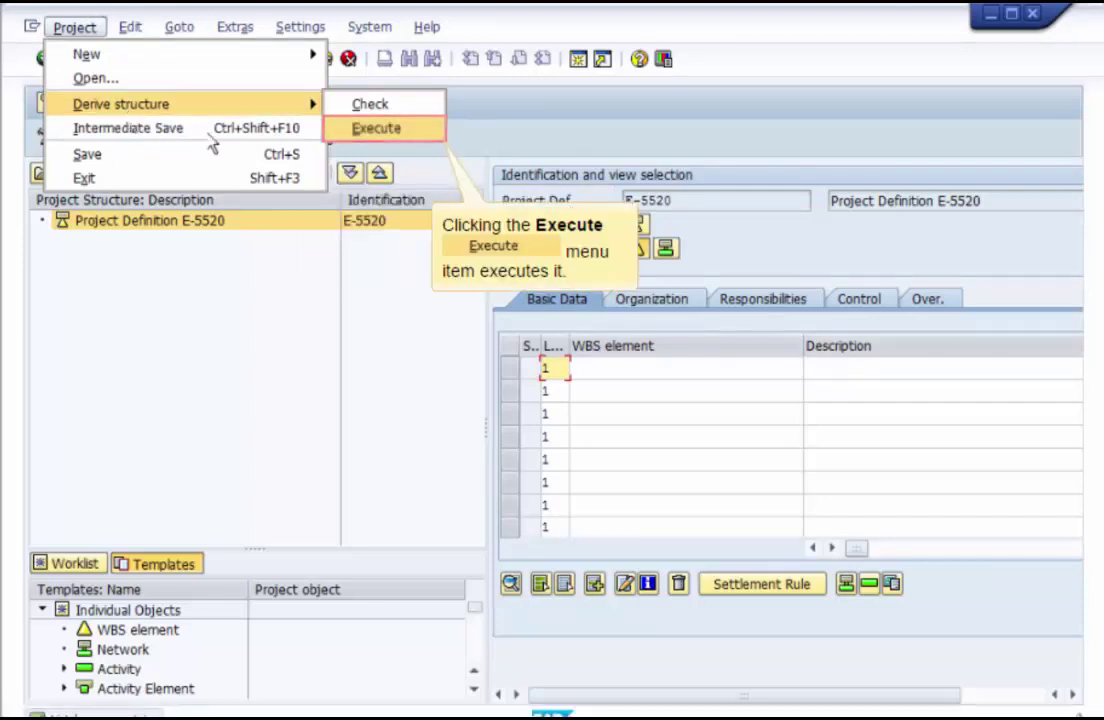
click(376, 128)
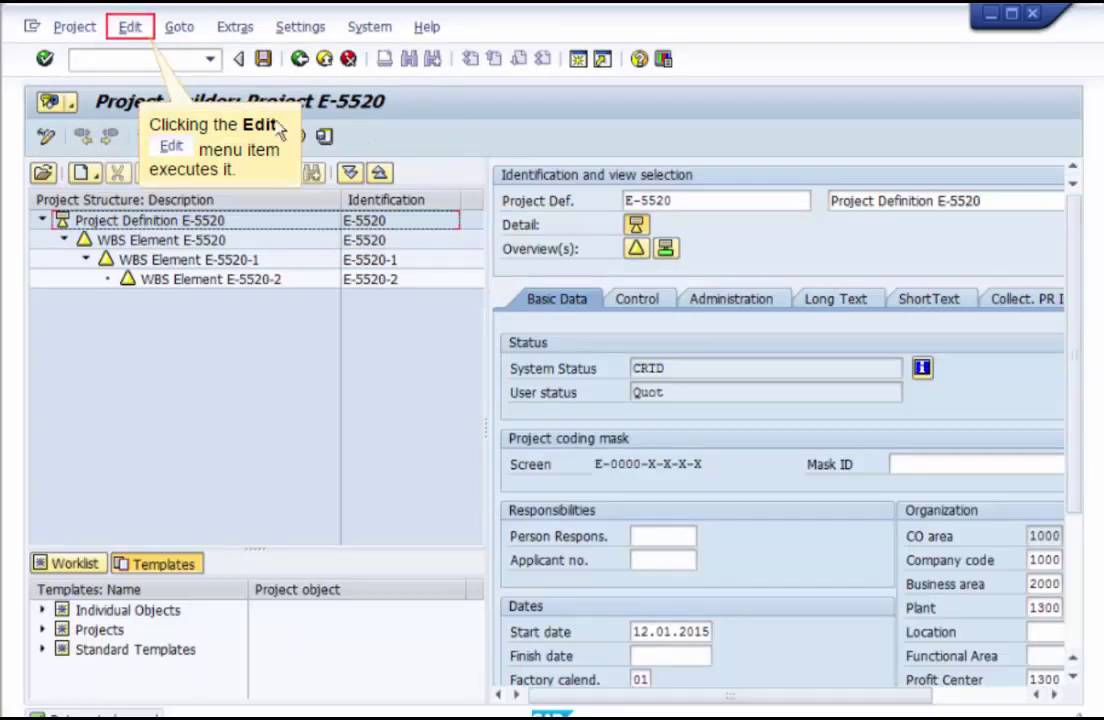
- Release project definition E-5520 and save the project
click(124, 44)
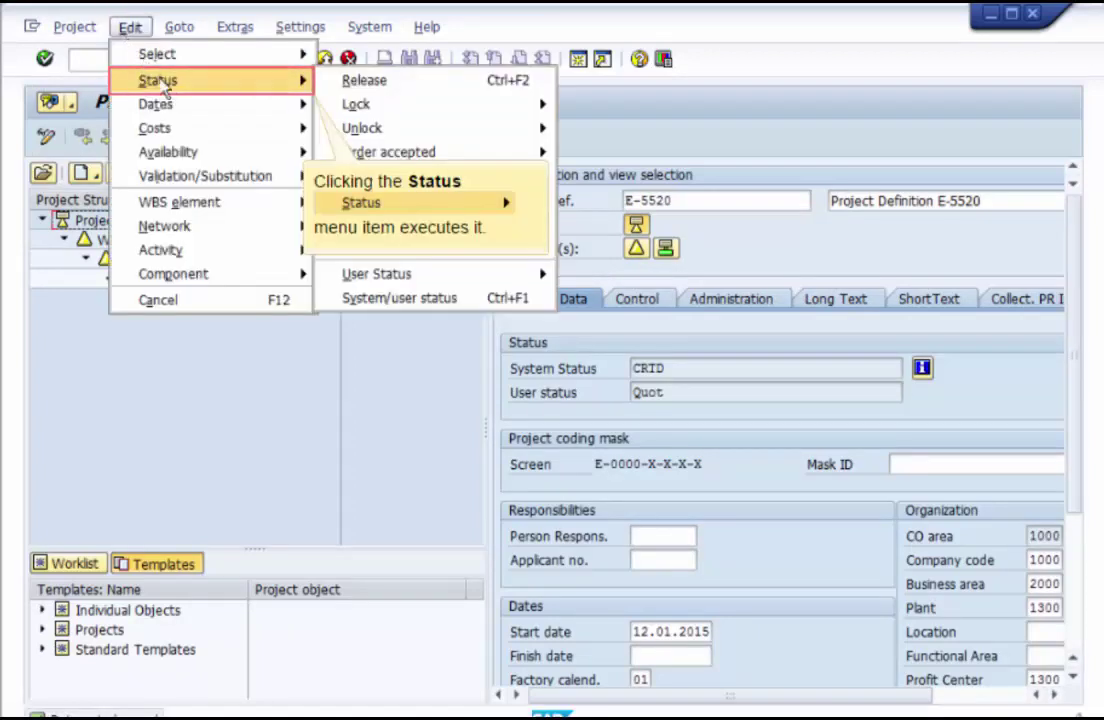
click(158, 80)
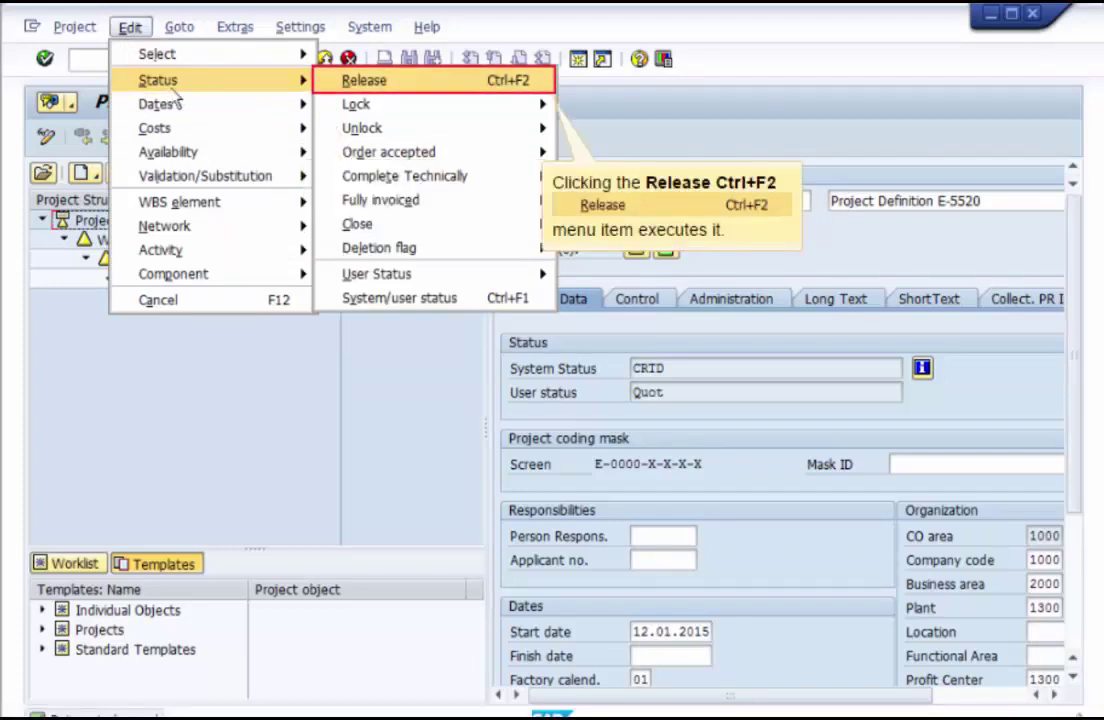
click(384, 82)
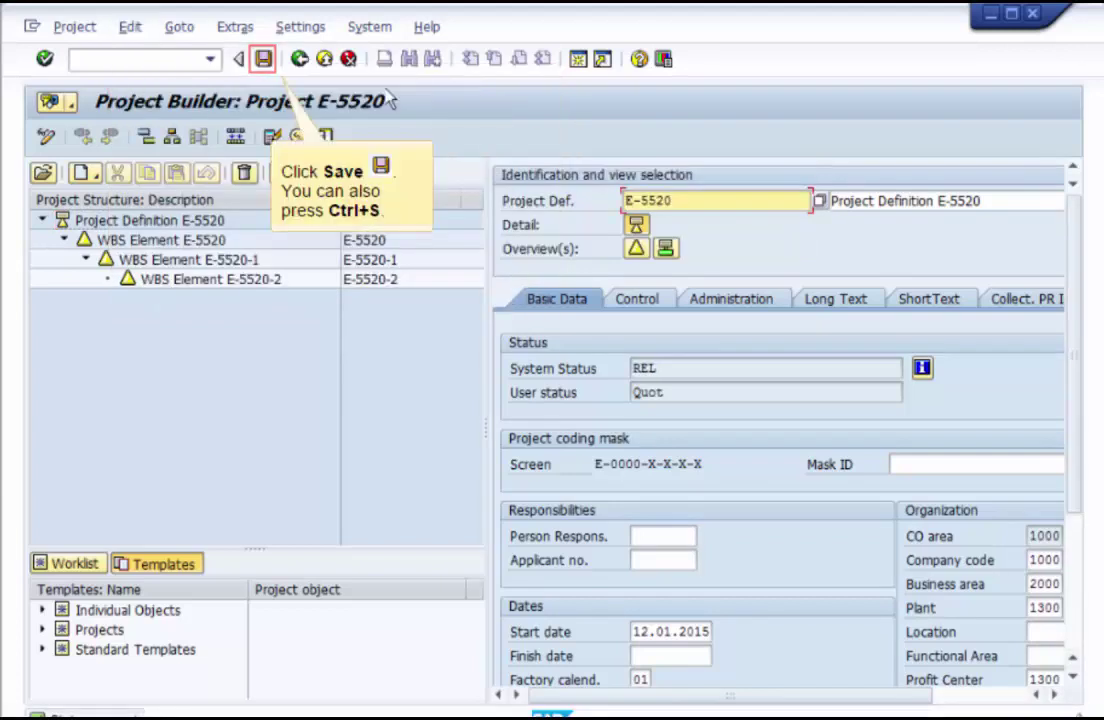
click(263, 60)
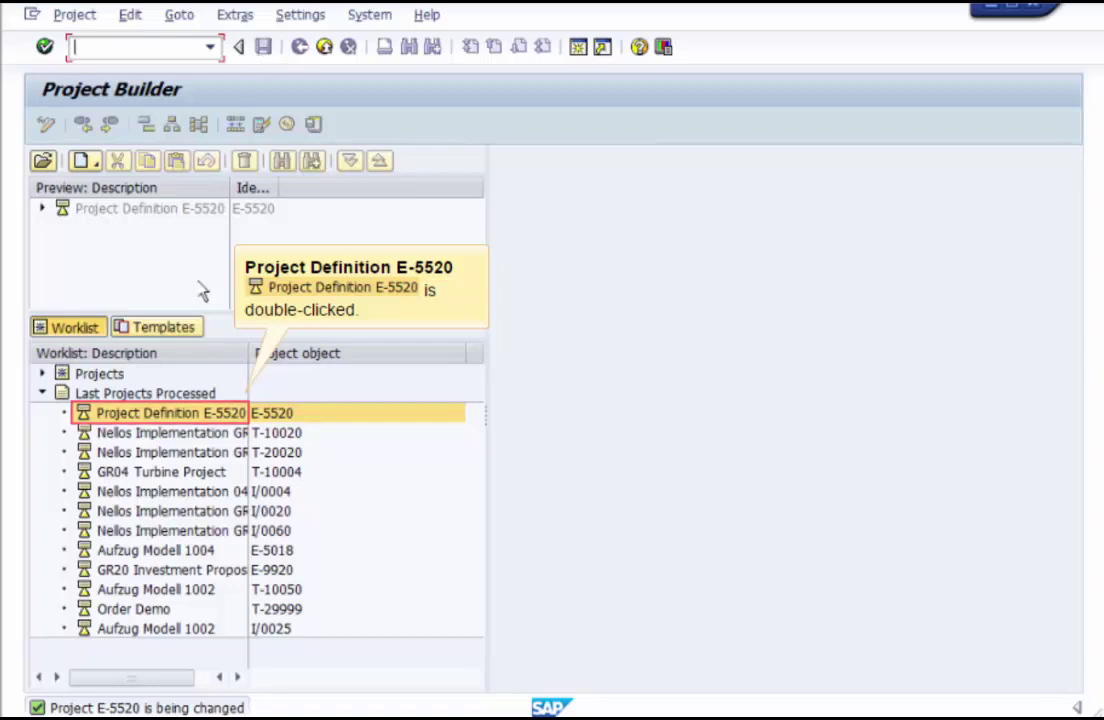
- Reopen project E-5520 and give WBS element E-5520-1 a forecast start of 12.01.2015 and a forecast finish of 12.03.2015
double_click(135, 418)
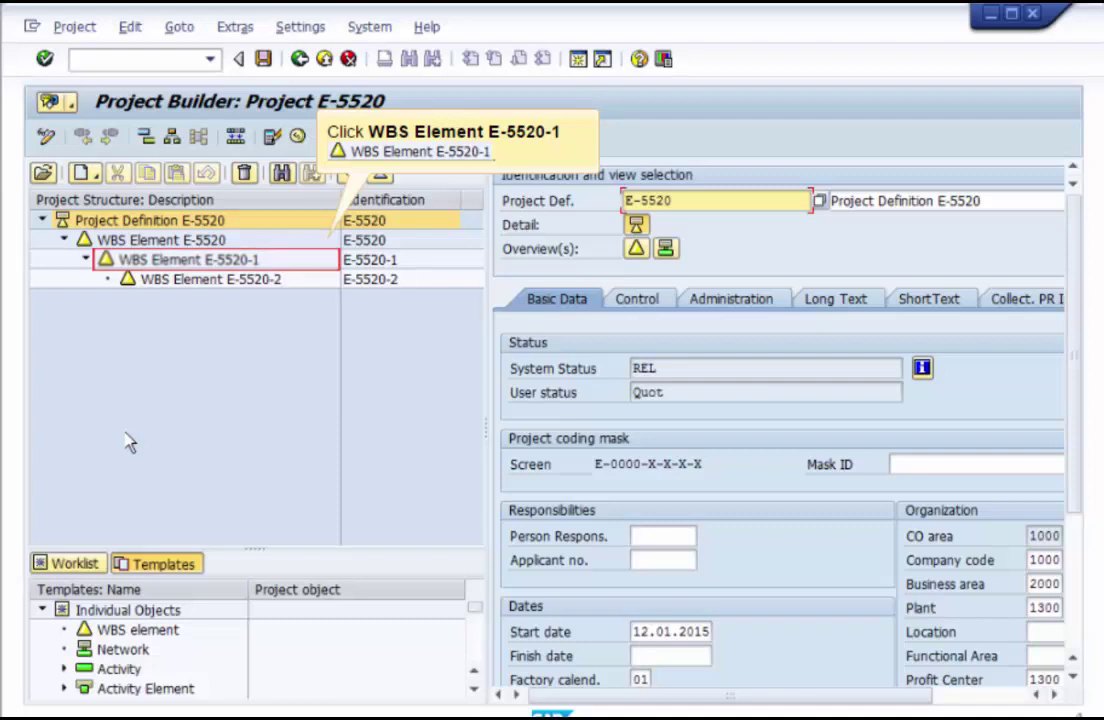
click(176, 265)
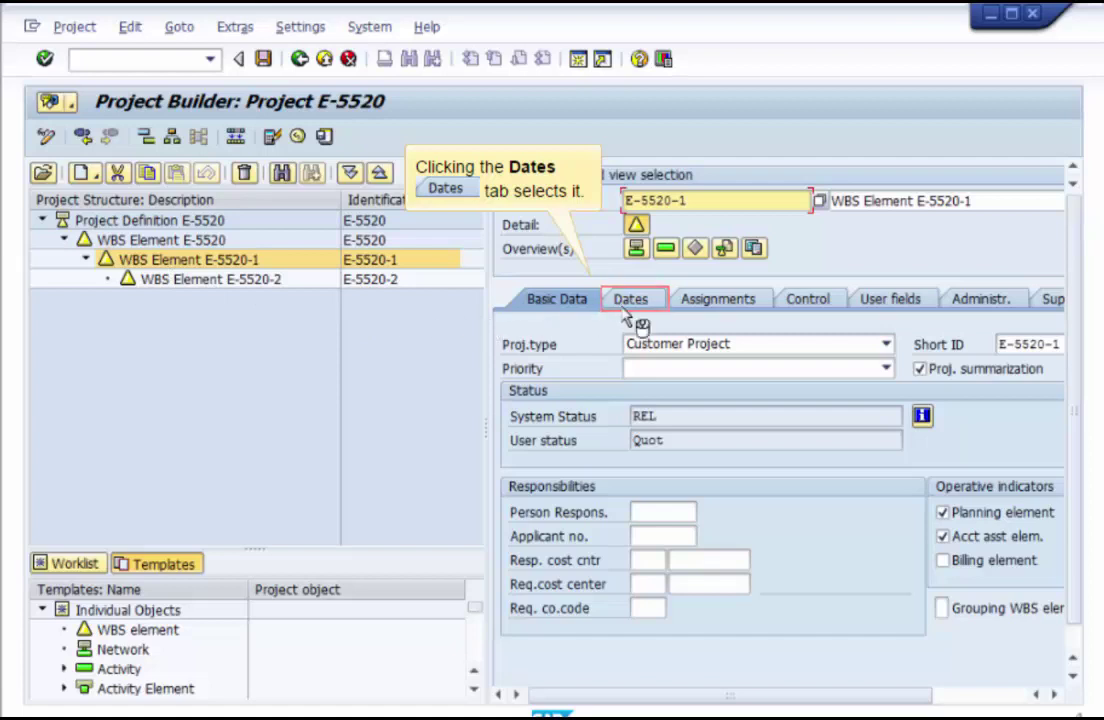
click(627, 306)
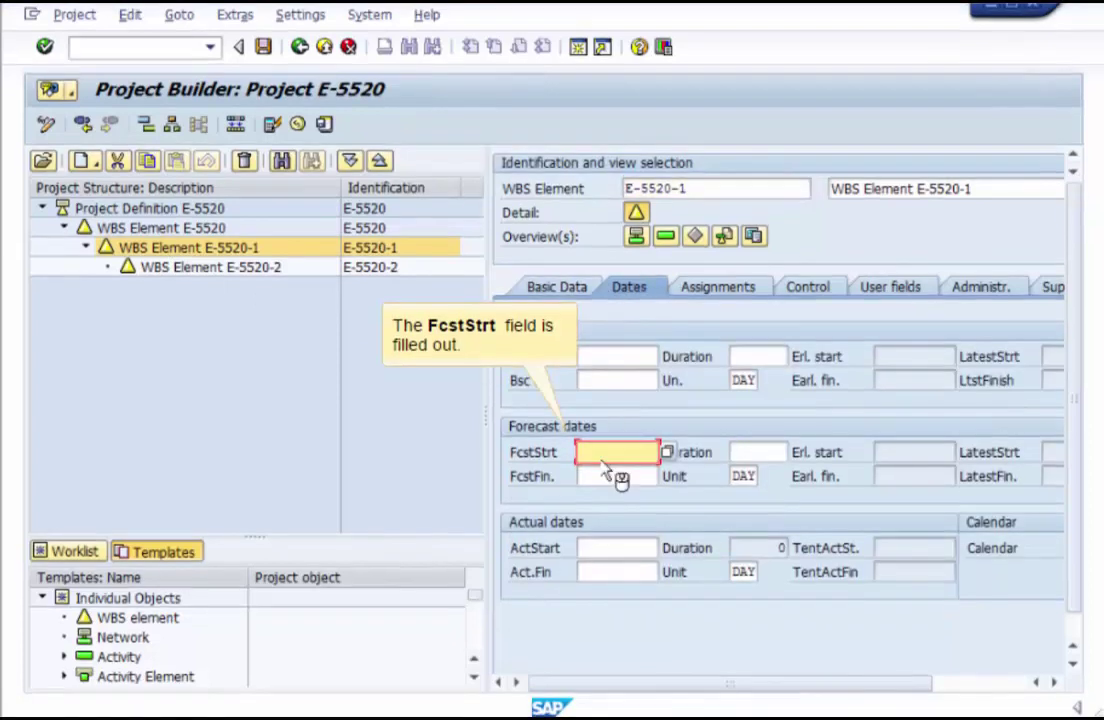
click(605, 462)
text(12.0)
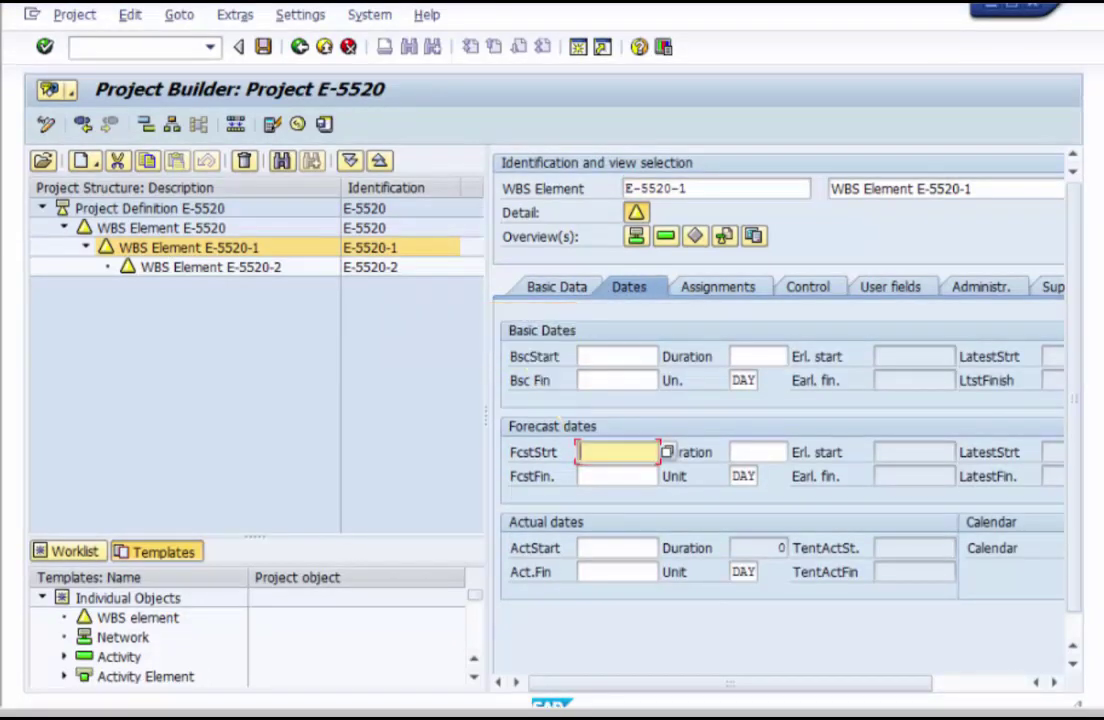
text(12.01.2015)
key(Tab)
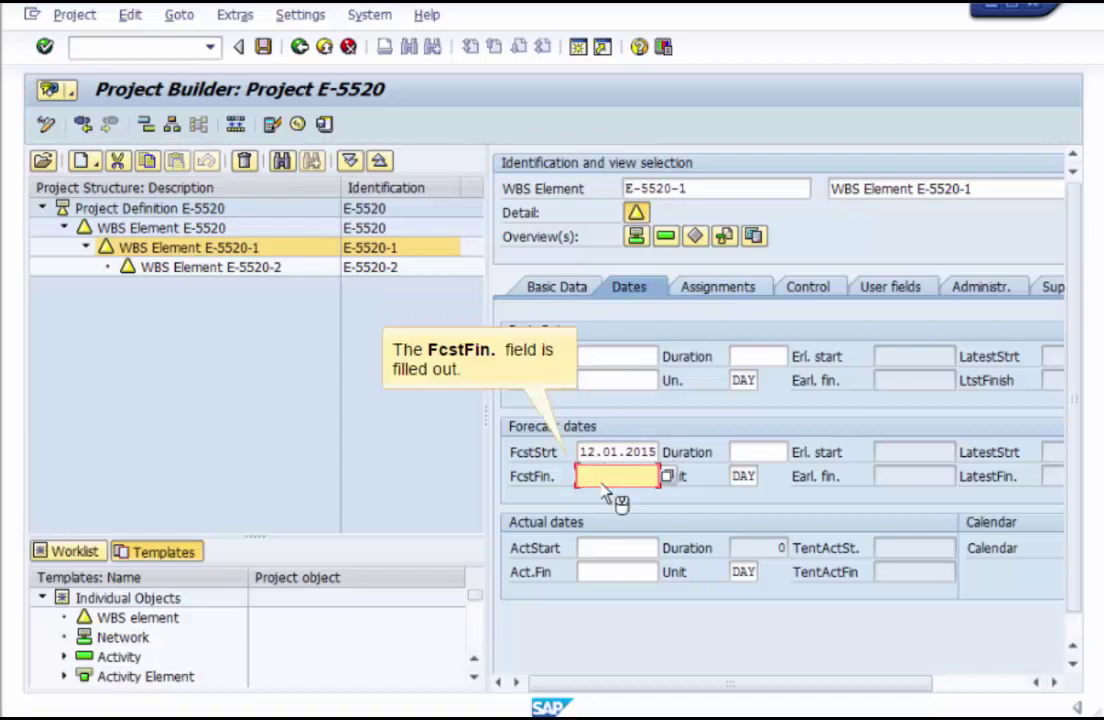
text(12.03.2015)
key(Tab)
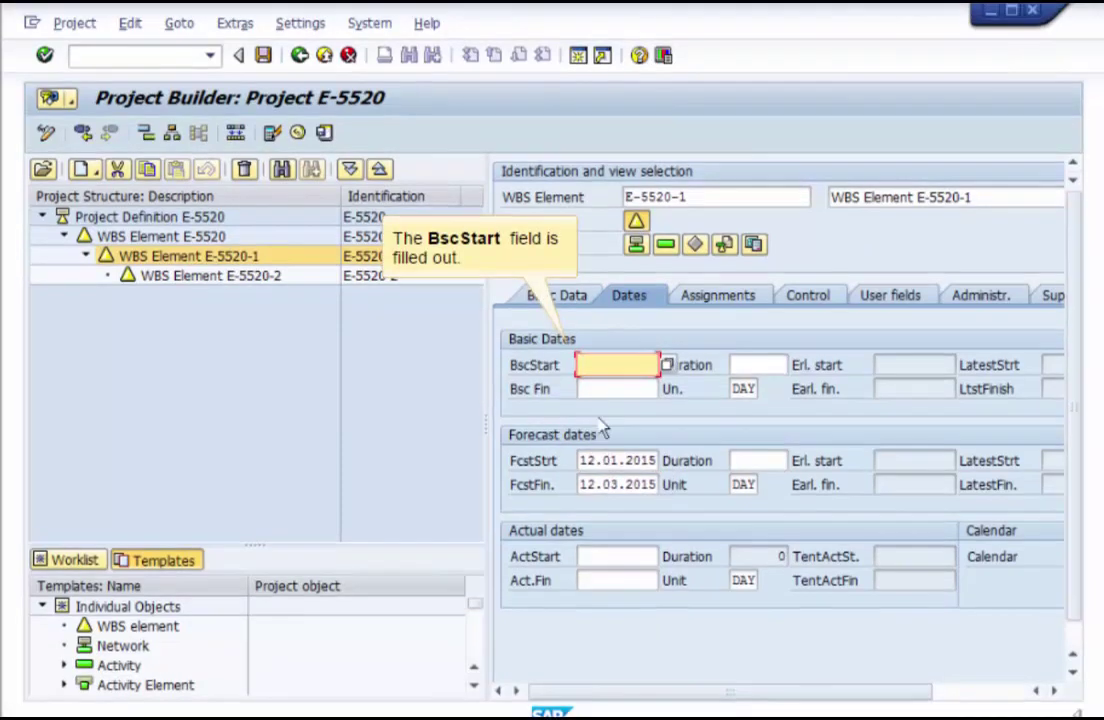
- Set the basic start of WBS element E-5520-1 to 12.01.2015 and its basic finish to 12.03.2015
text(12.01.2015)
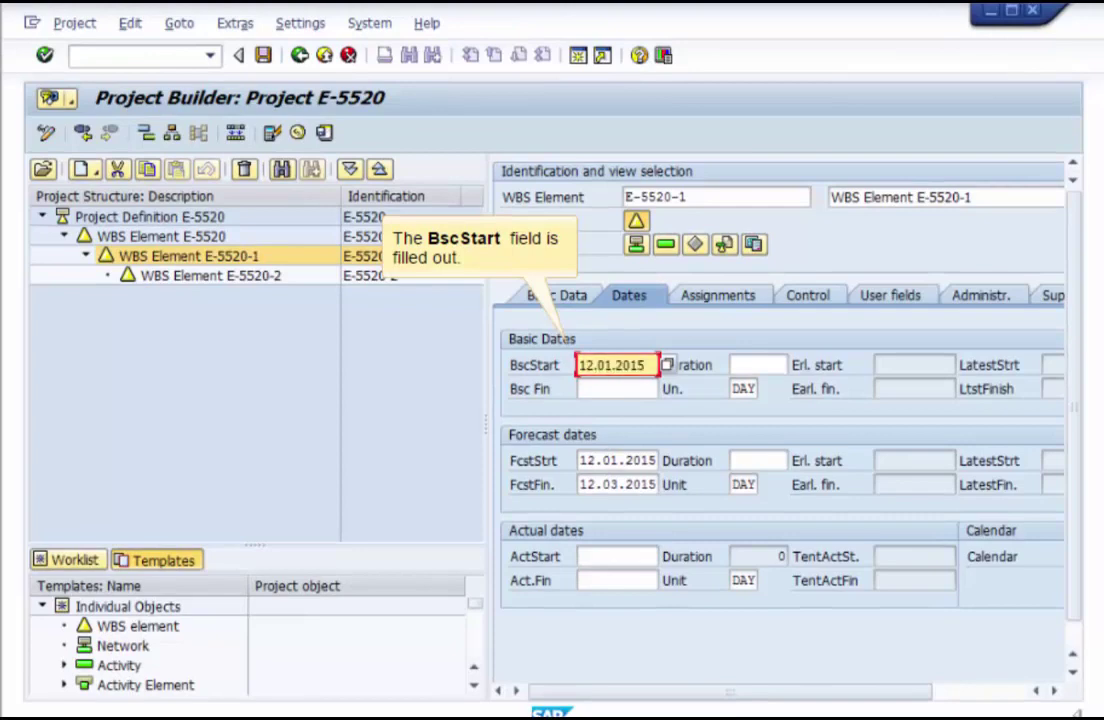
key(Tab)
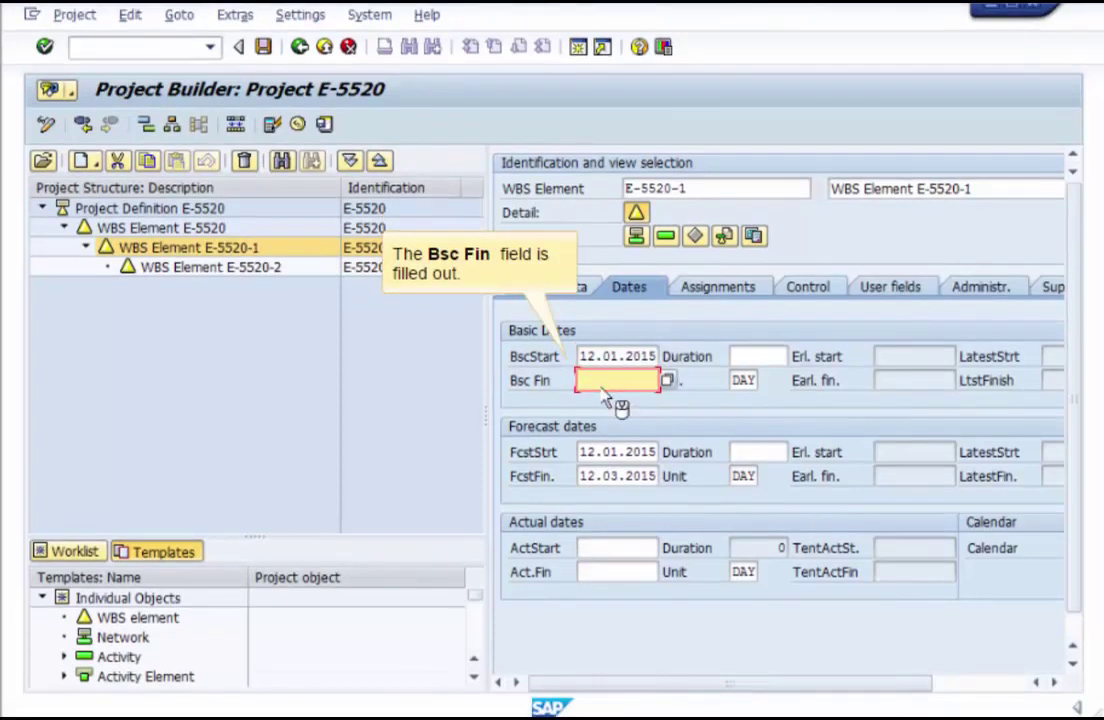
text(12.03.2015)
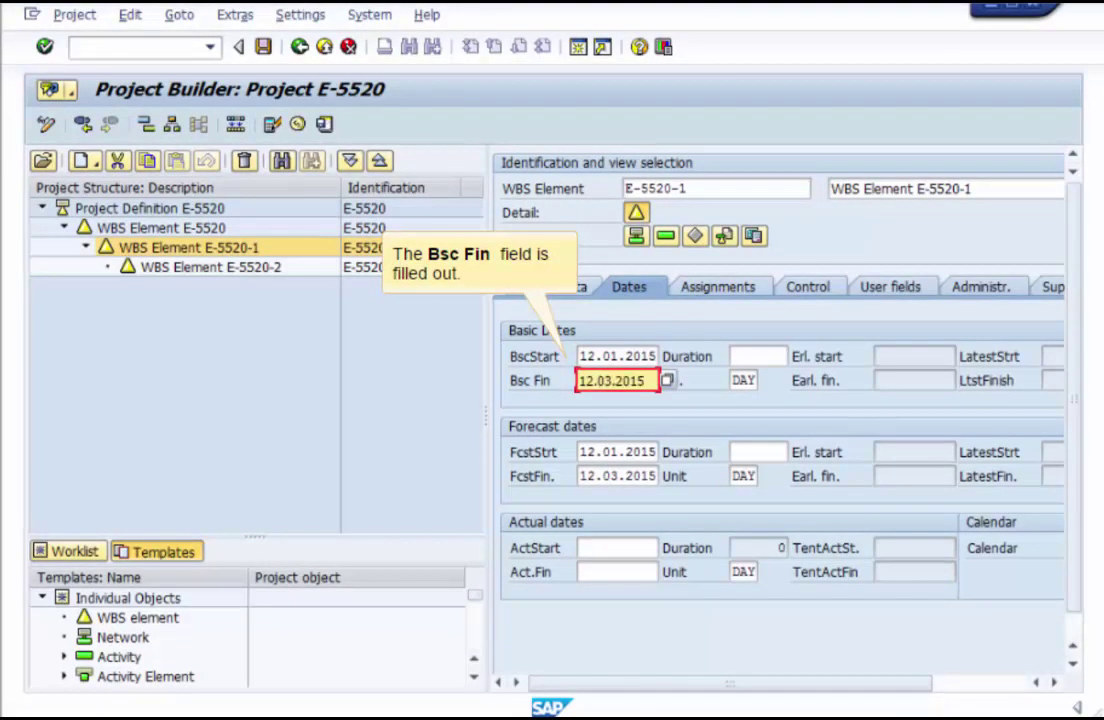
key(Tab)
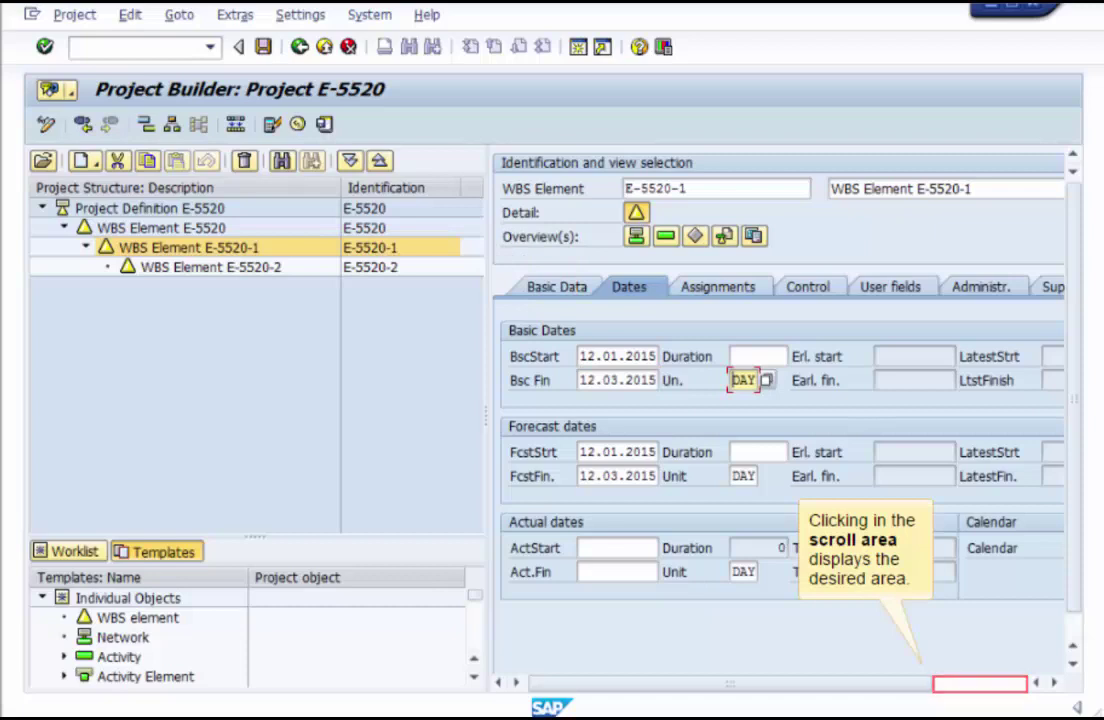
- Maintain progress measurement for WBS element E-5520-1 with Prog 132 and method ESTIMATES for both plan and actual
click(966, 688)
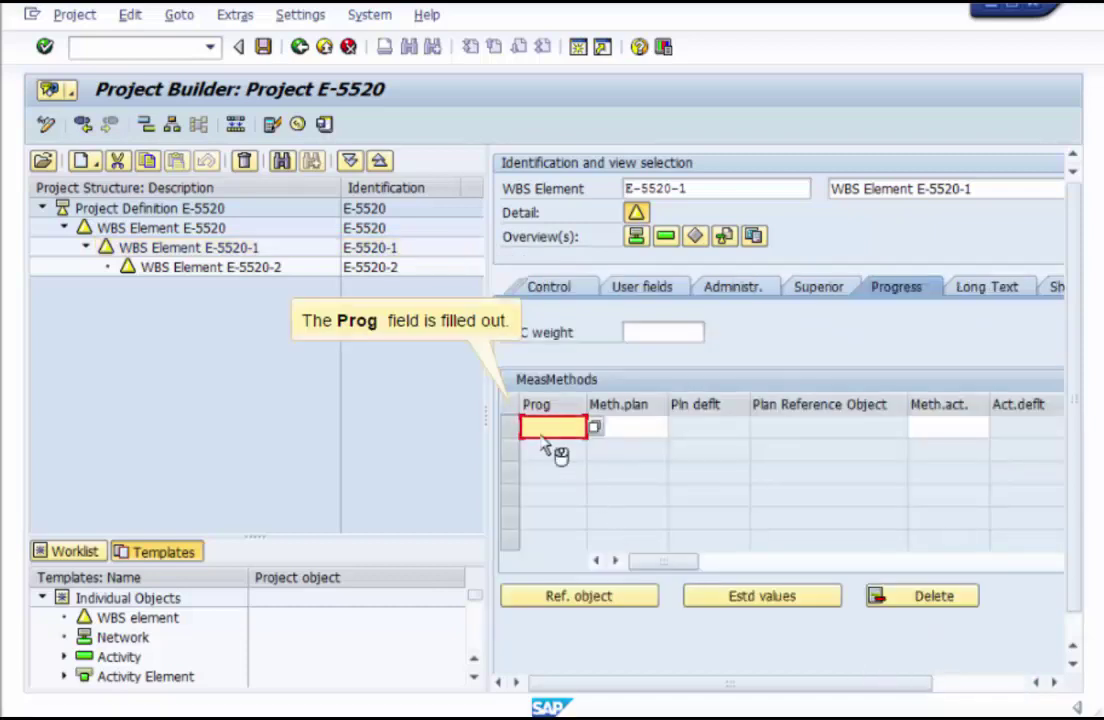
text(132)
key(Tab)
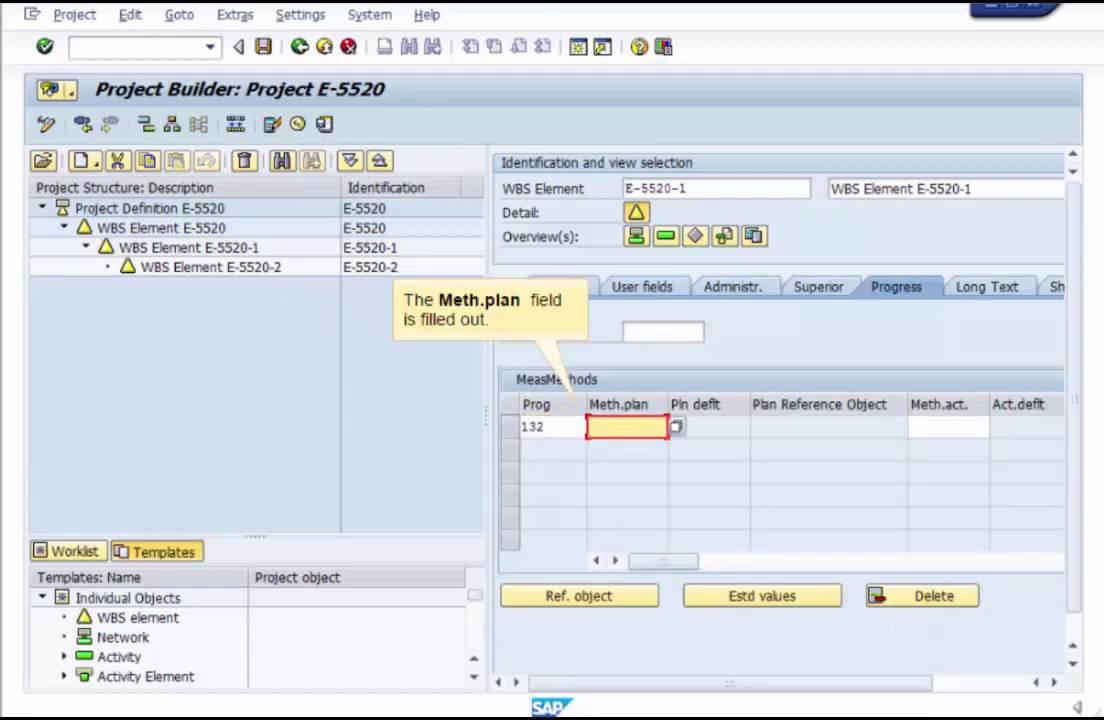
text(ESTIMATES)
key(Tab)
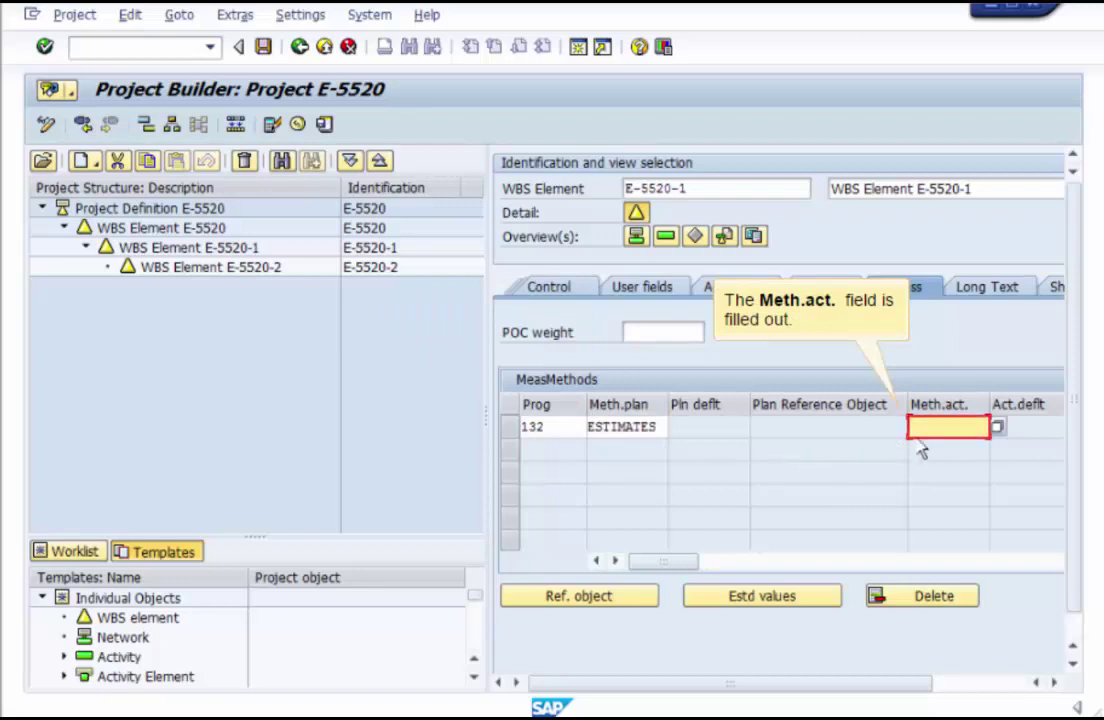
text(ESTIMATES)
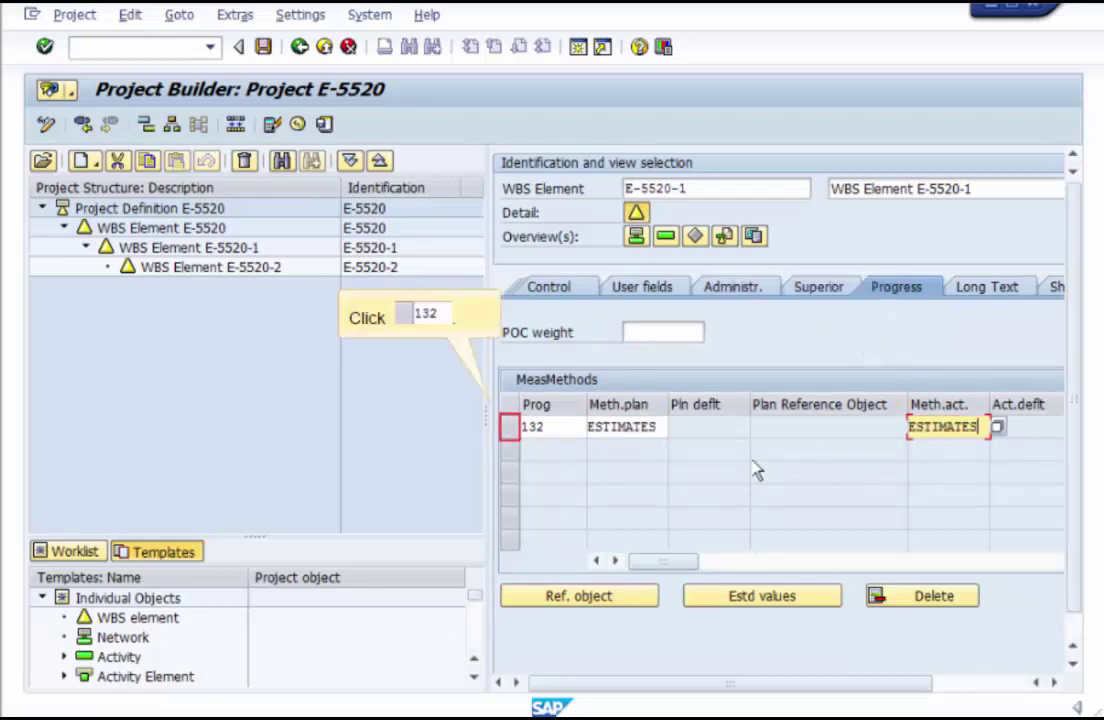
- Enter estimated plan completion of 60 % for periods 1 and 2 of 2015 on the E-5520-1 measurement method and save the project
click(510, 430)
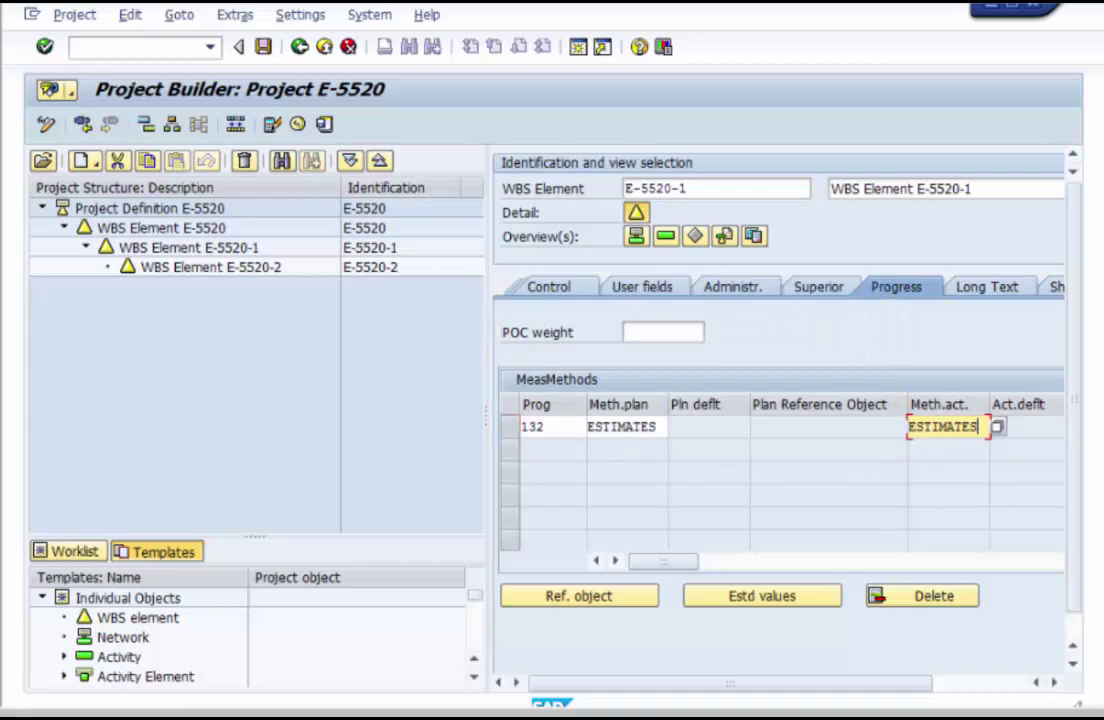
click(737, 606)
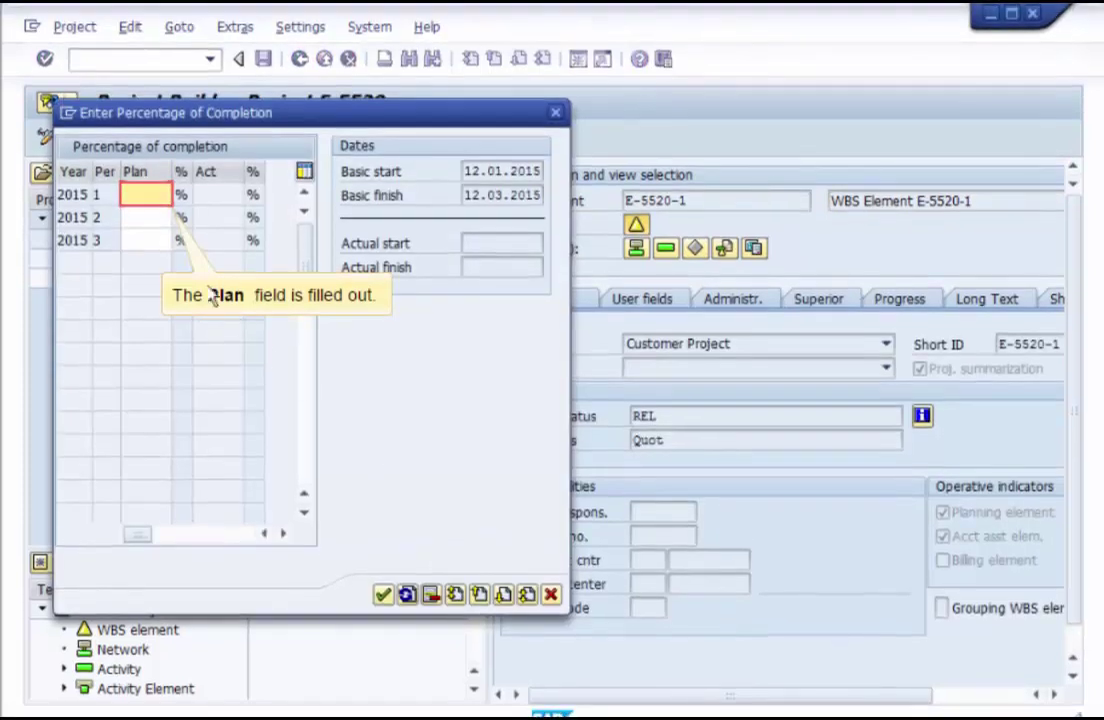
text(6)
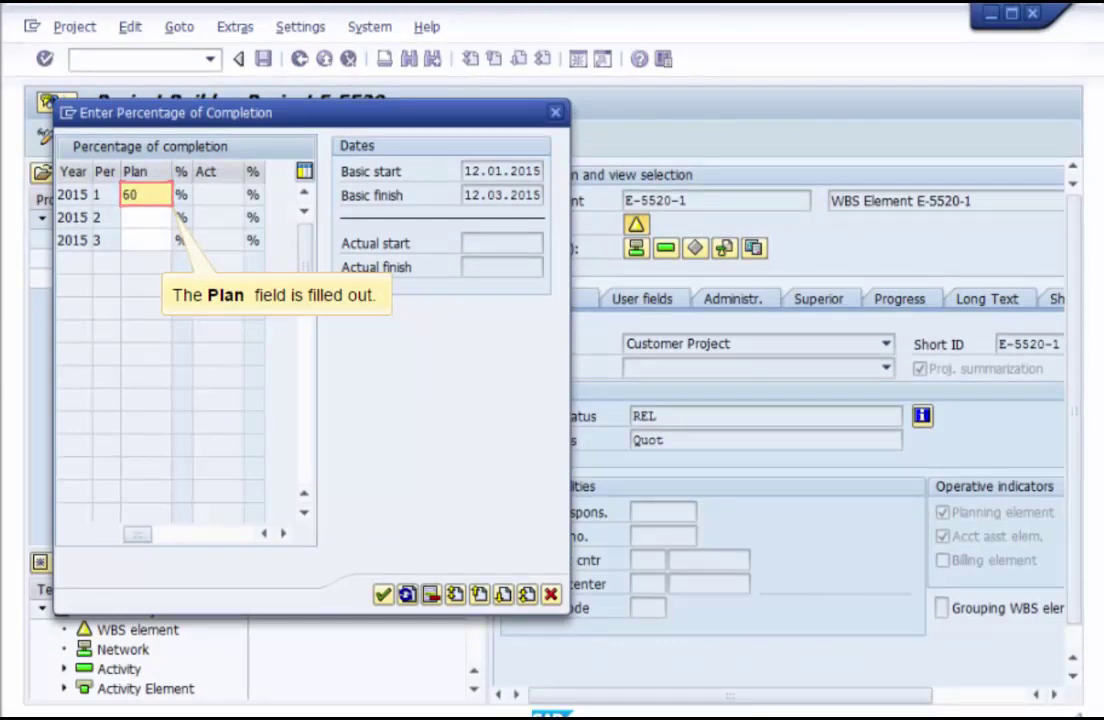
text(0)
click(141, 218)
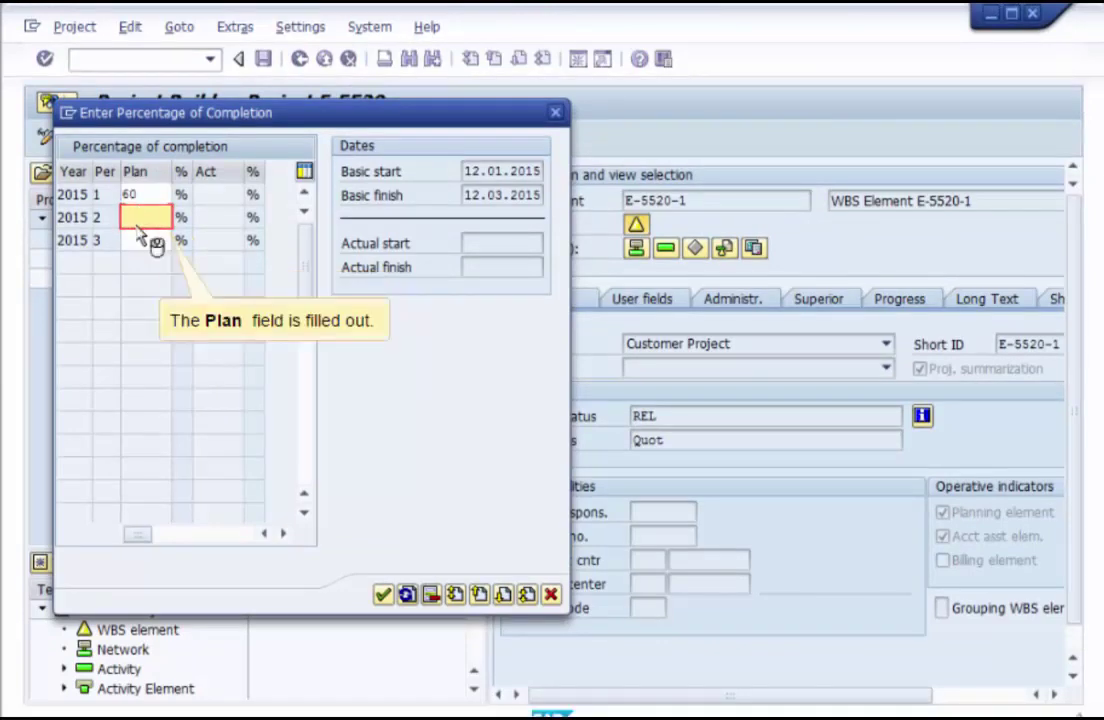
text(60)
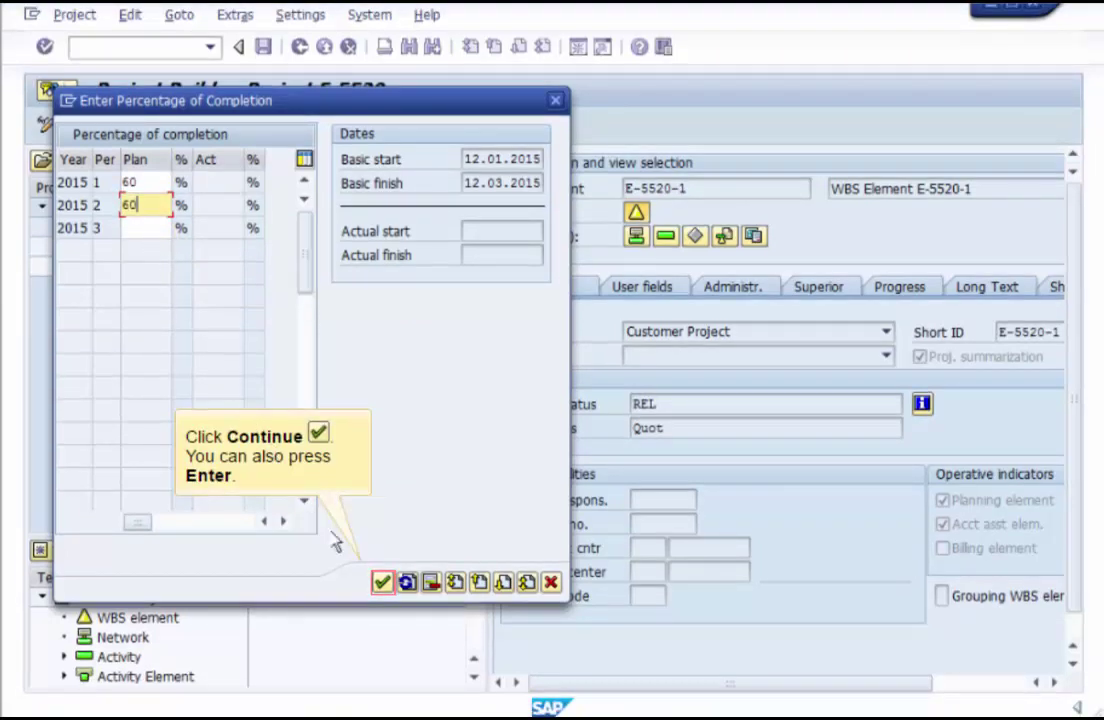
click(382, 583)
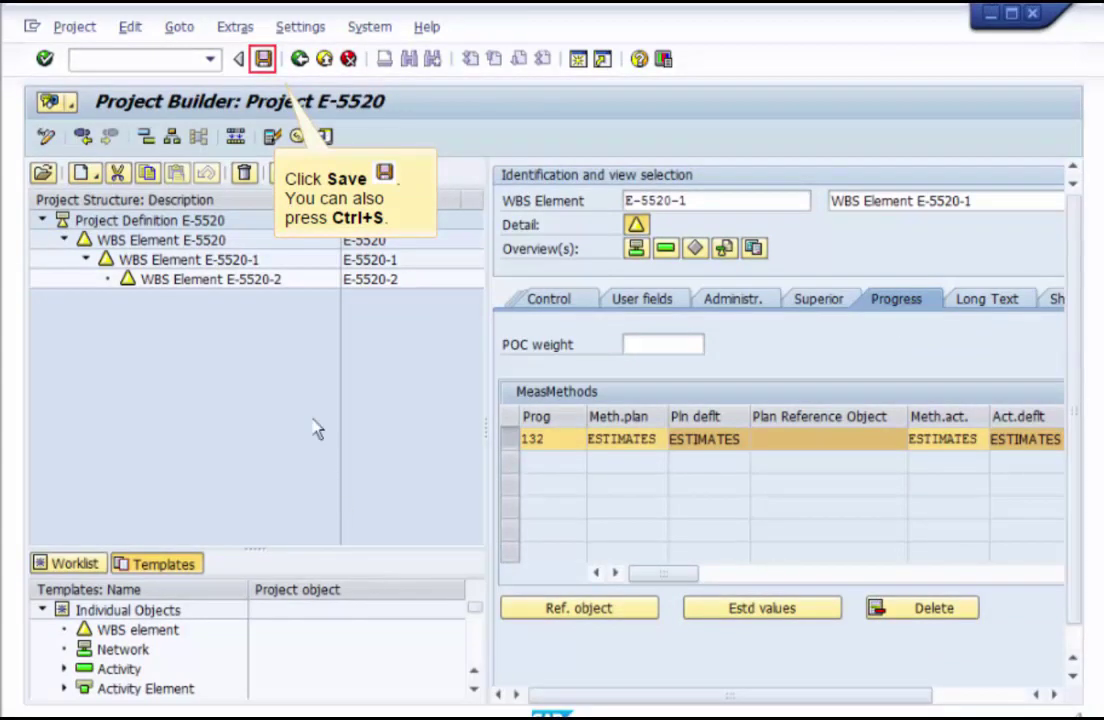
click(264, 60)
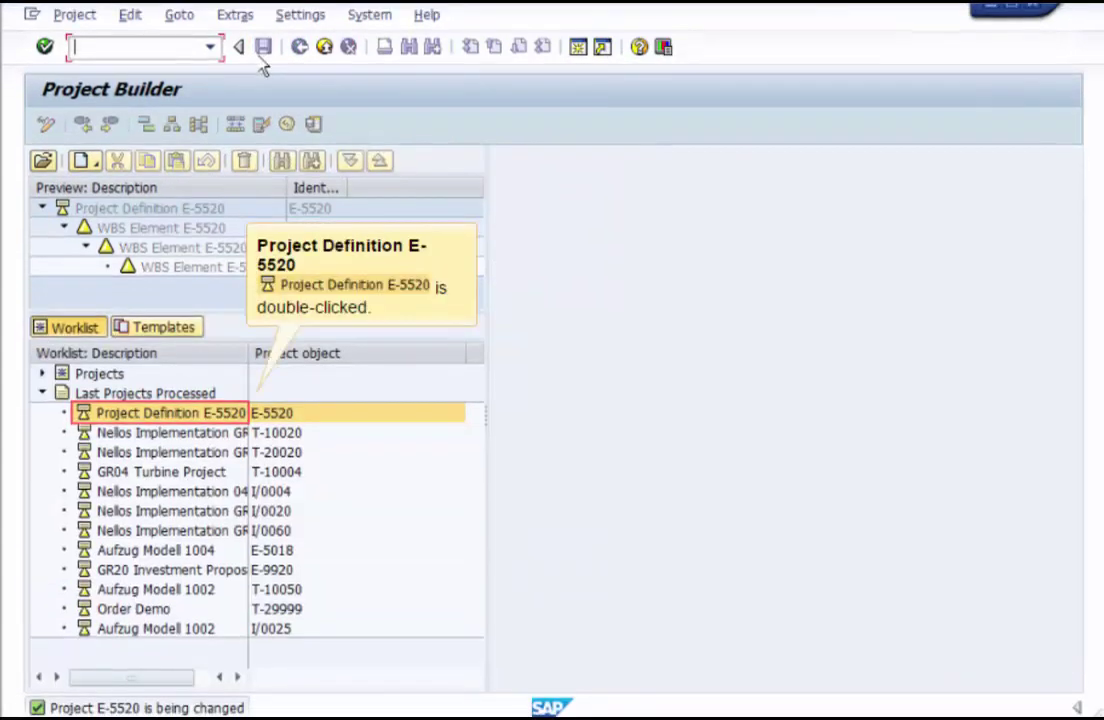
- Reopen project E-5520 and give WBS element E-5520-2 a forecast start of 12.01.2015 and a forecast finish of 12.03.2015
double_click(136, 418)
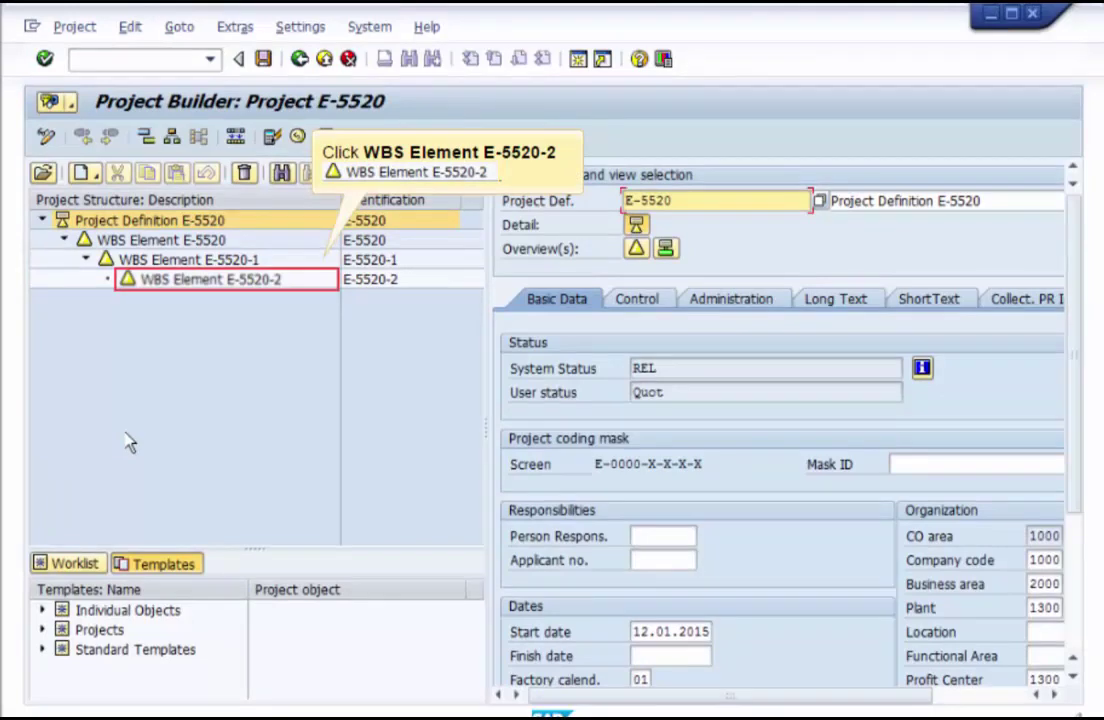
click(190, 288)
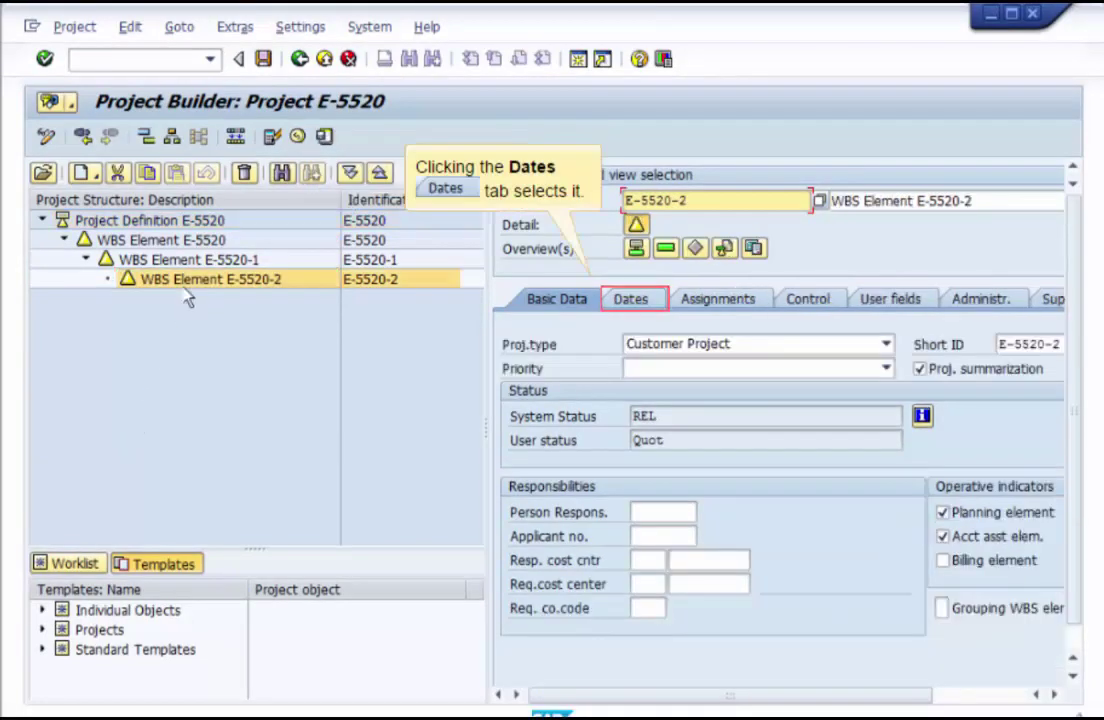
click(626, 309)
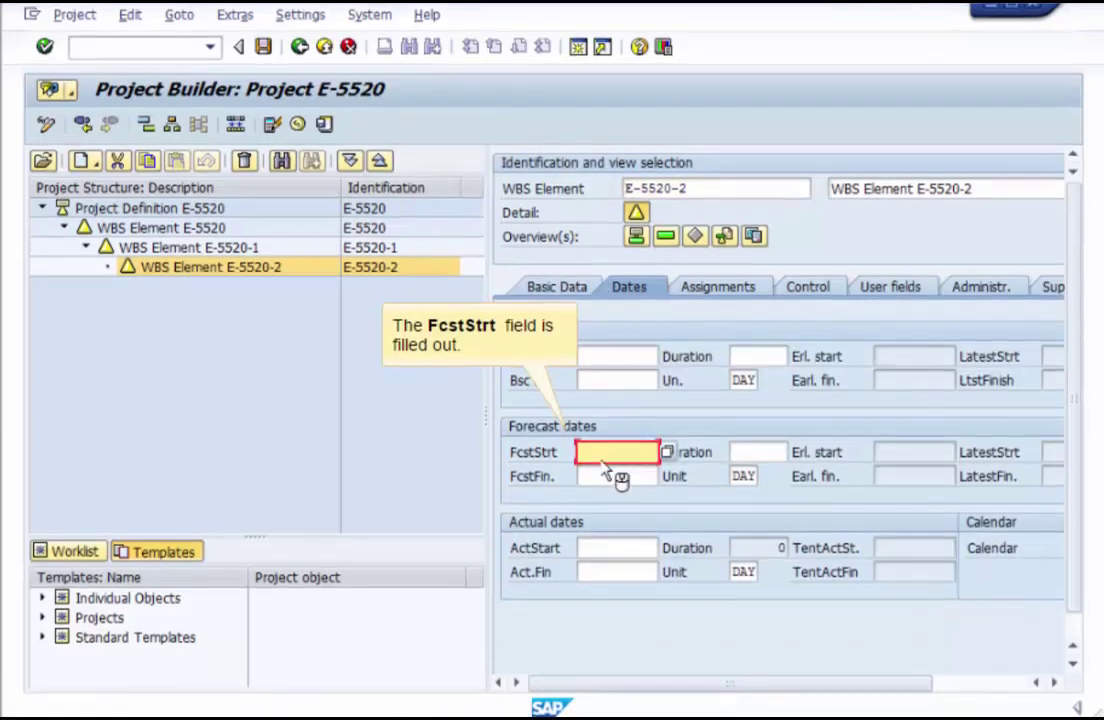
click(603, 460)
text(12.01.2015)
key(Tab)
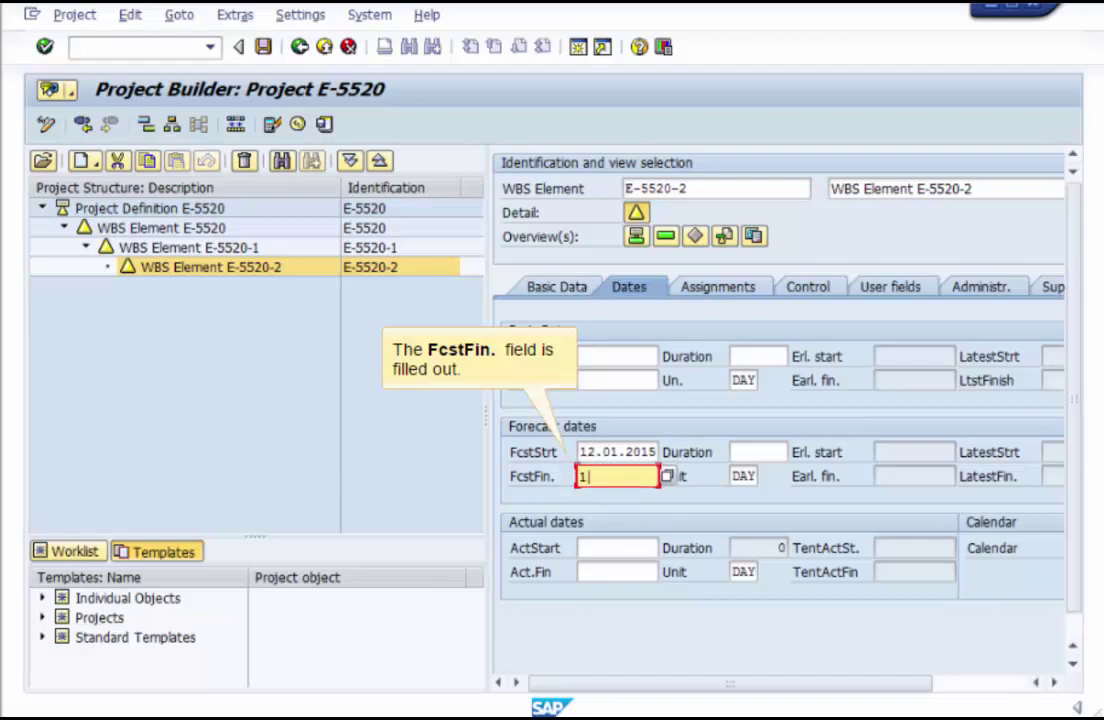
text(12.03.2015)
- Set the basic start of WBS element E-5520-2 to 12.01.2015 and its basic finish to 12.03.2015
click(612, 358)
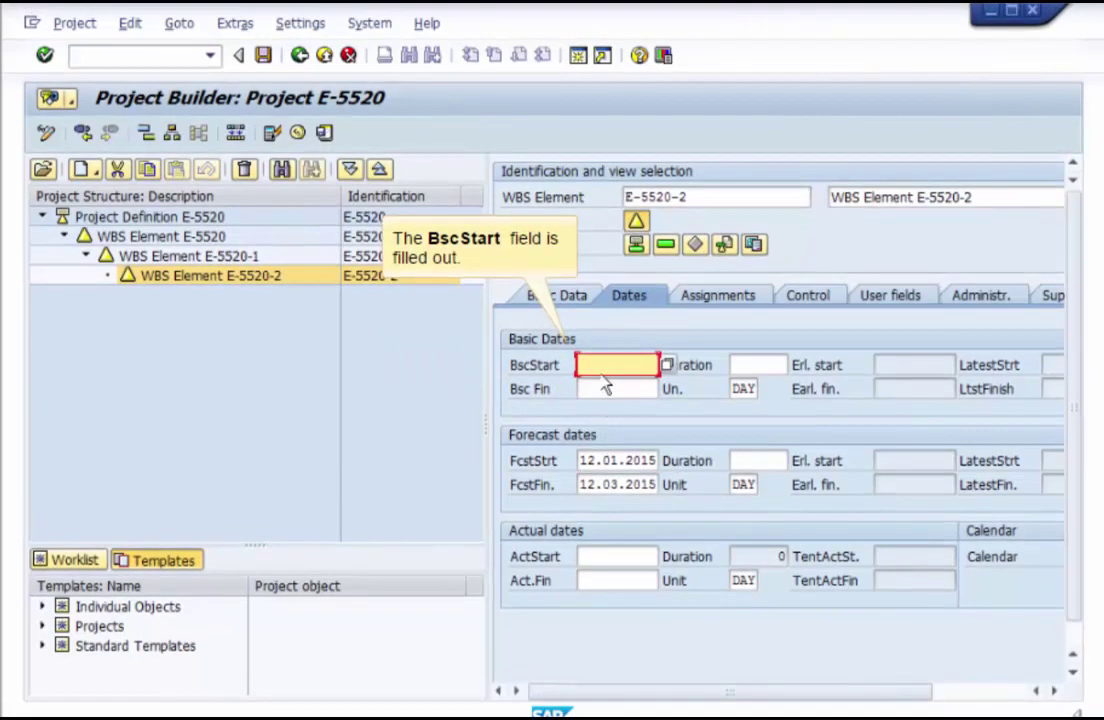
text(12.01.2015)
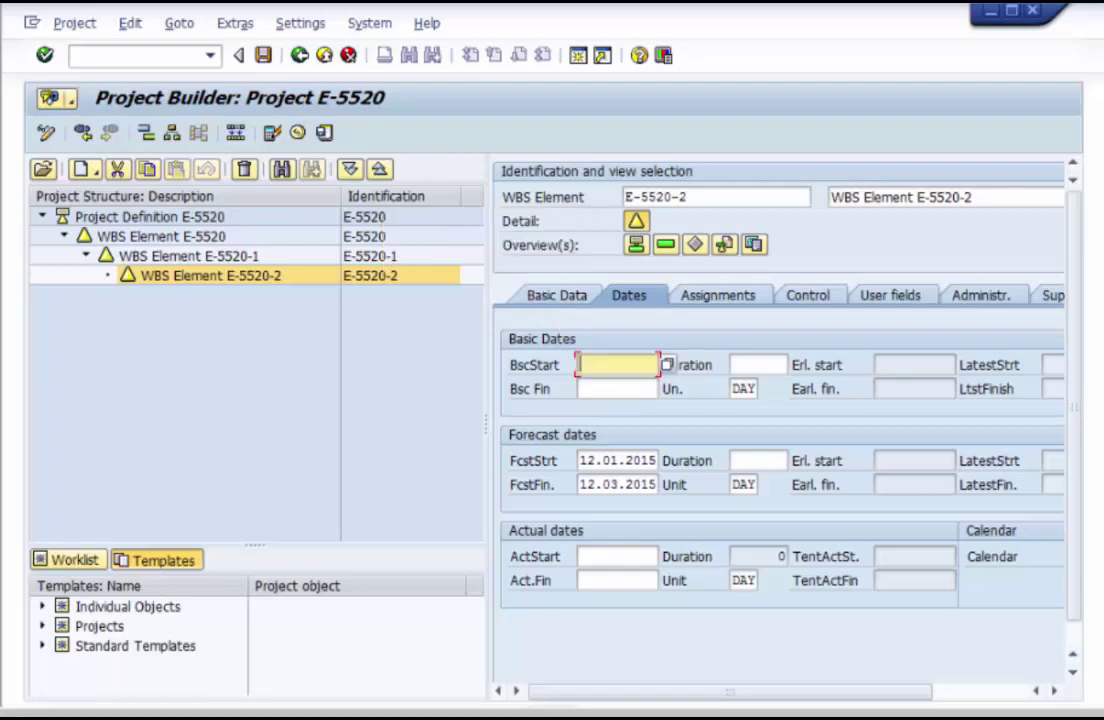
key(Tab)
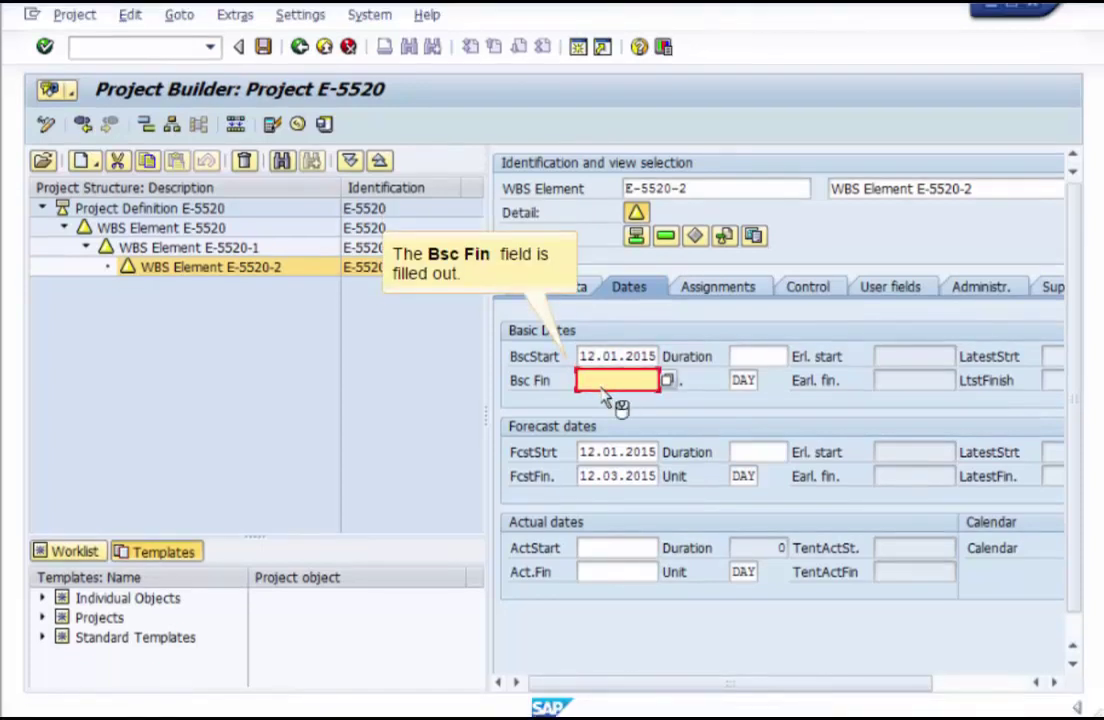
text(12.03.2015)
key(Tab)
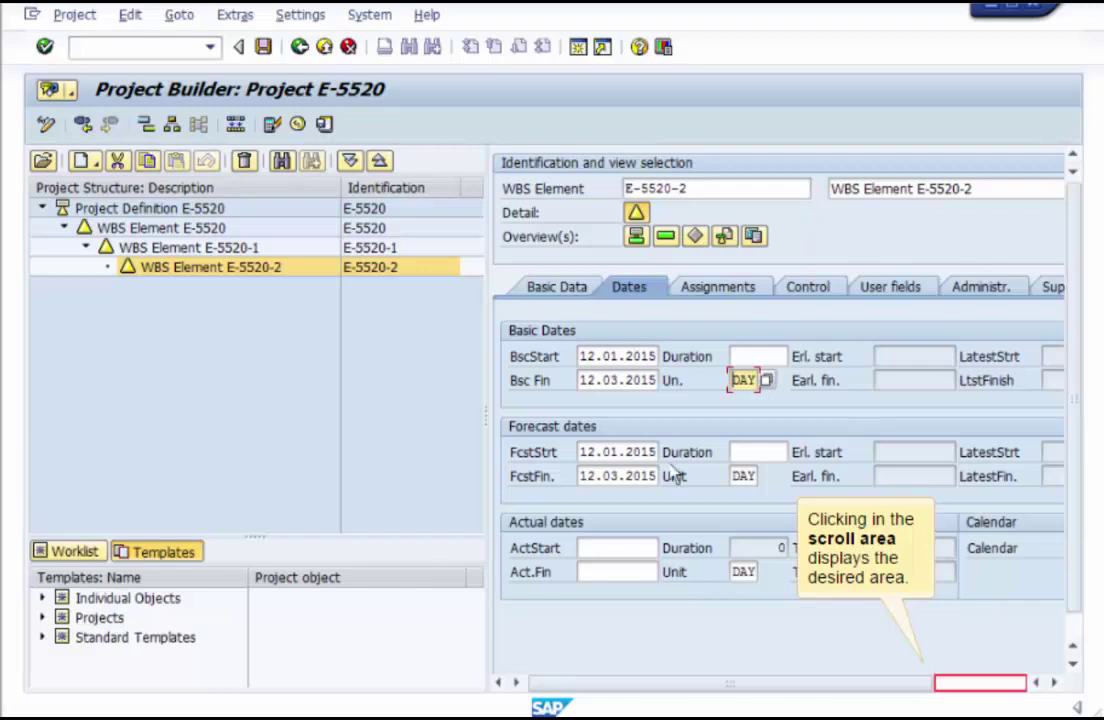
- Maintain progress measurement for WBS element E-5520-2 with Prog 132 and method ESTIMATES for both plan and actual
click(960, 682)
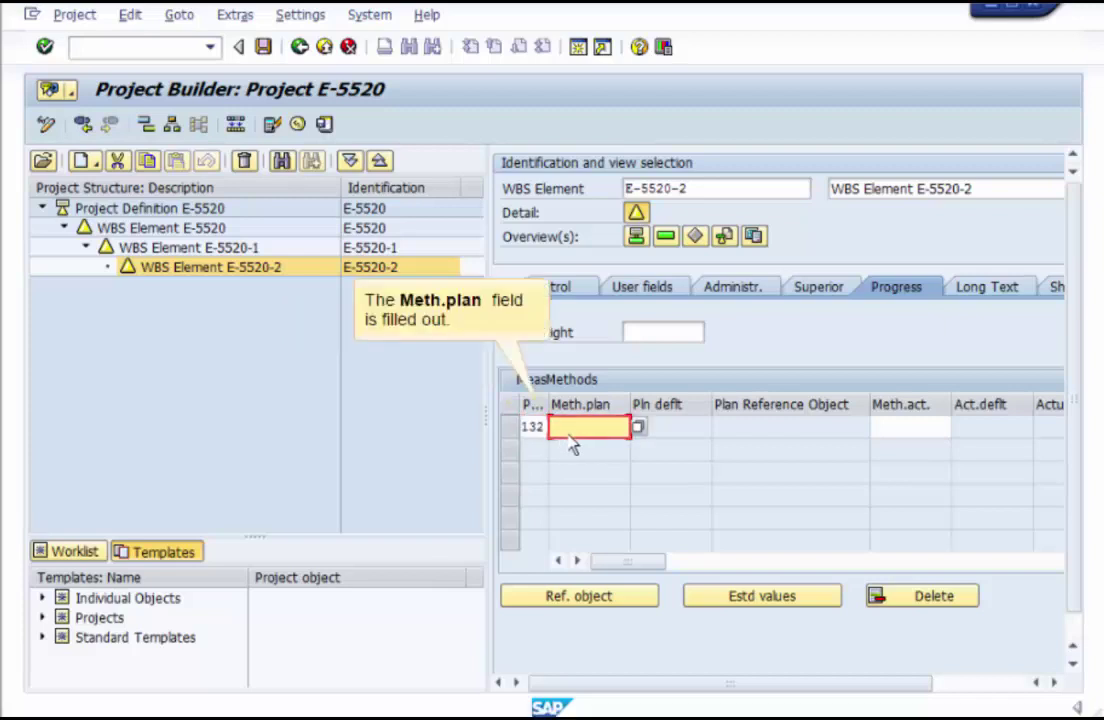
text(ESTIMATES)
key(Tab)
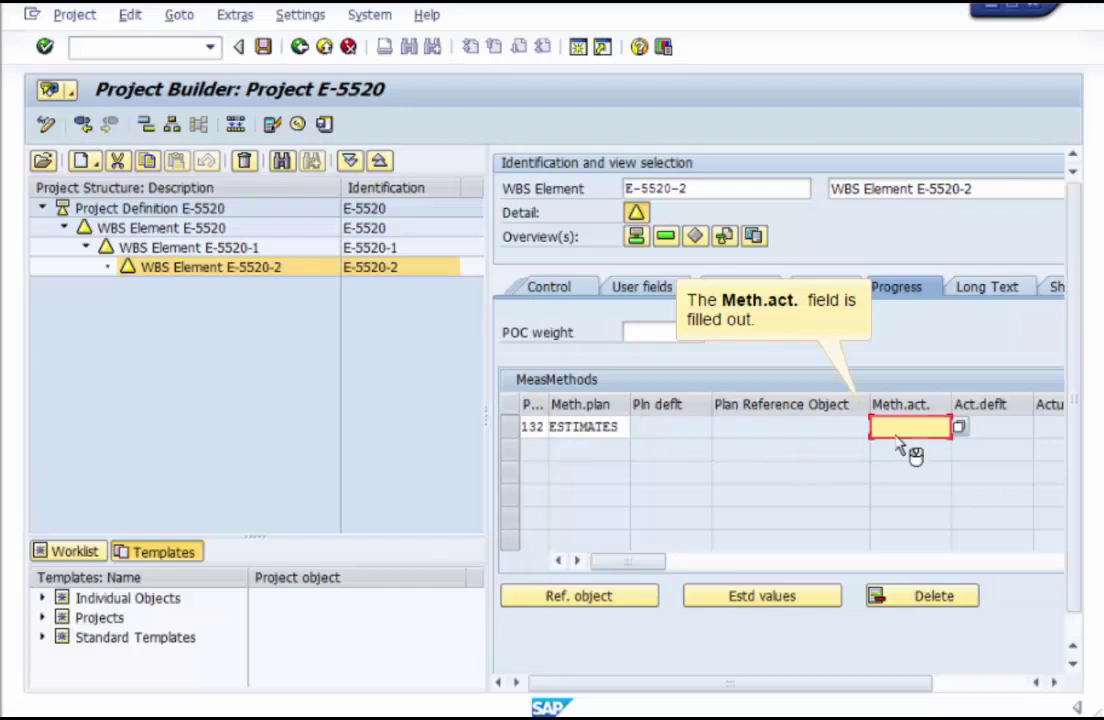
text(ESTIMATES)
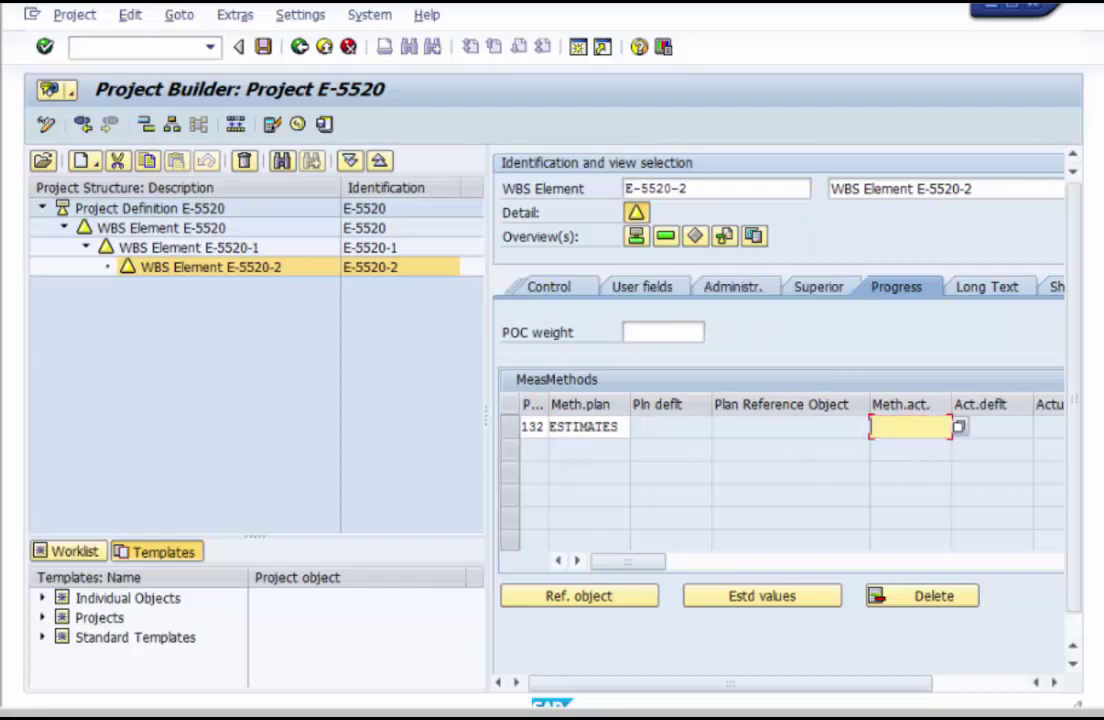
- Enter estimated plan completion of 60 % for periods 1 and 2 of 2015 on the E-5520-2 measurement method and save the project
click(510, 428)
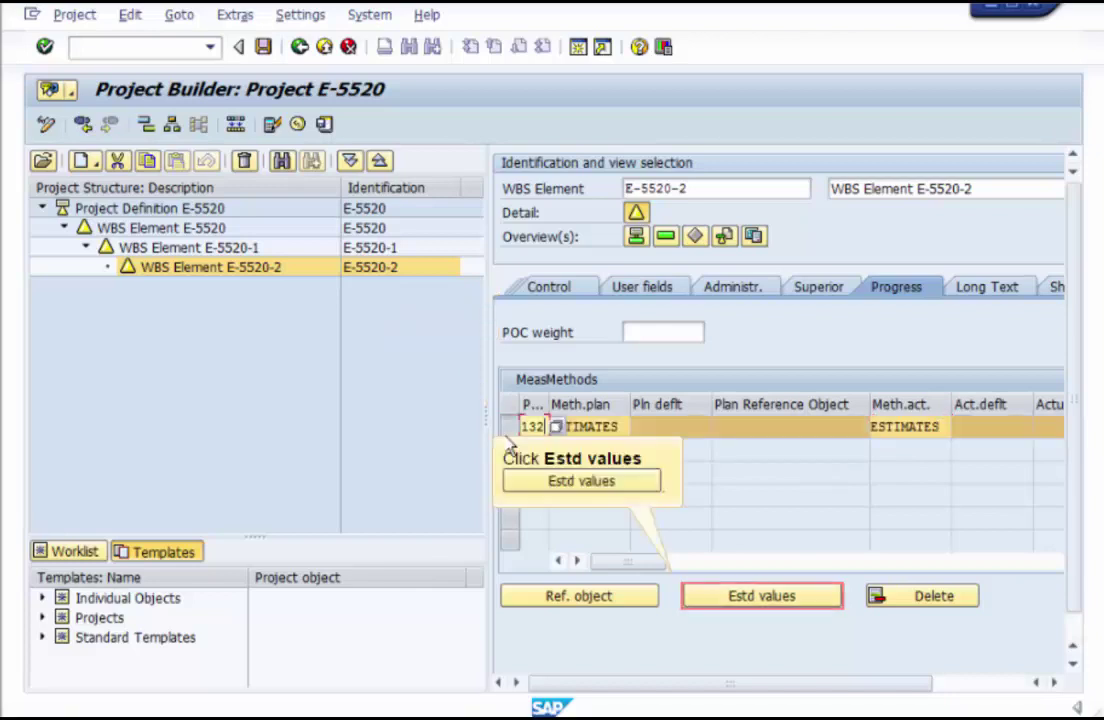
click(735, 604)
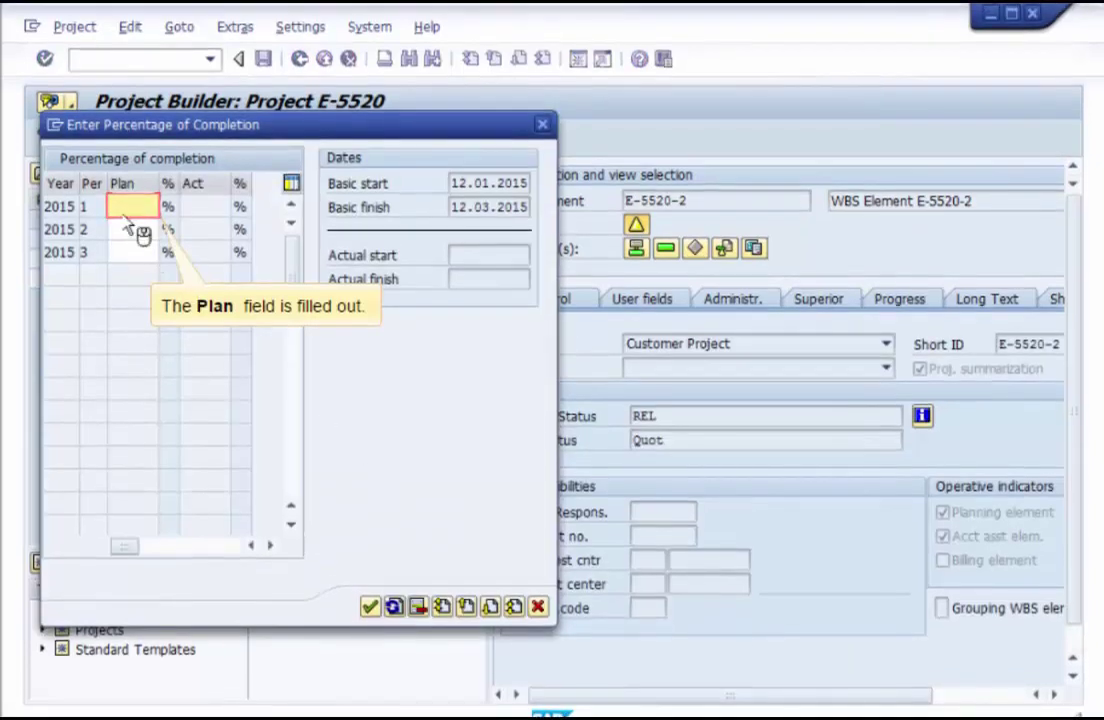
text(60)
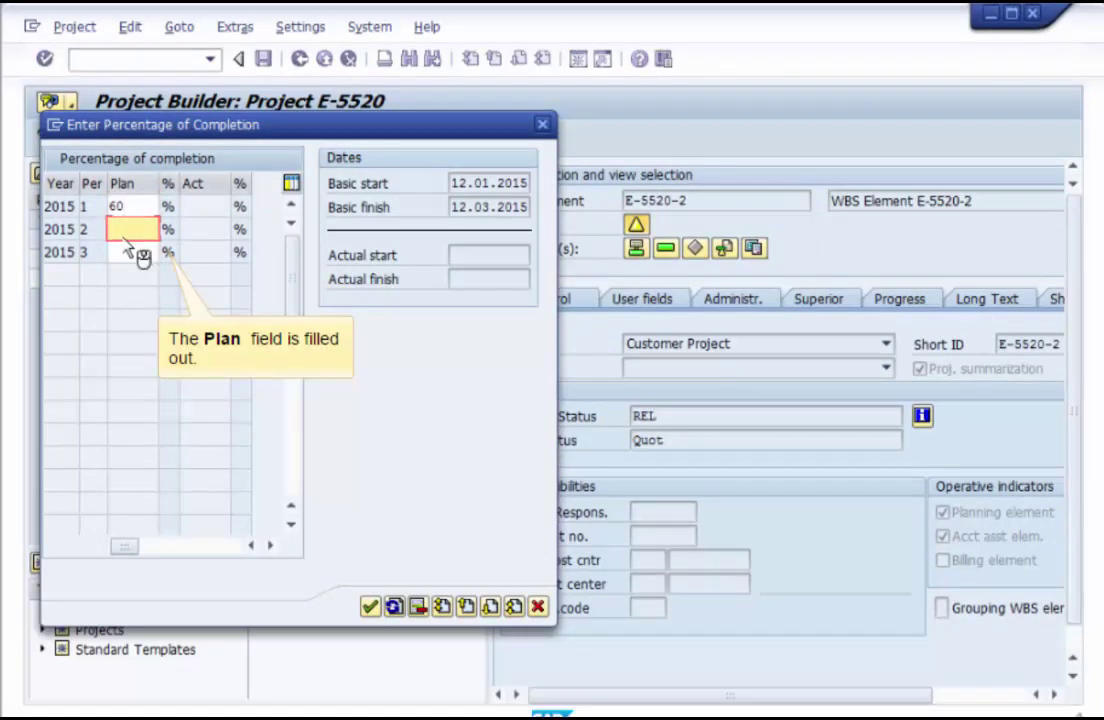
text(60)
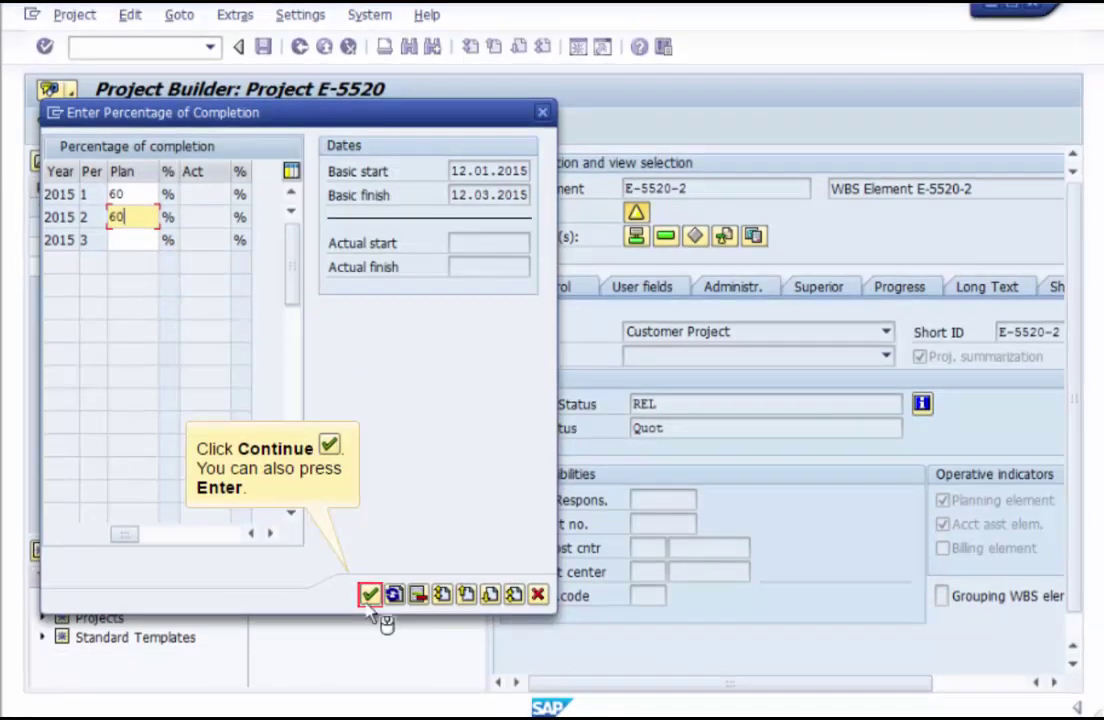
click(369, 595)
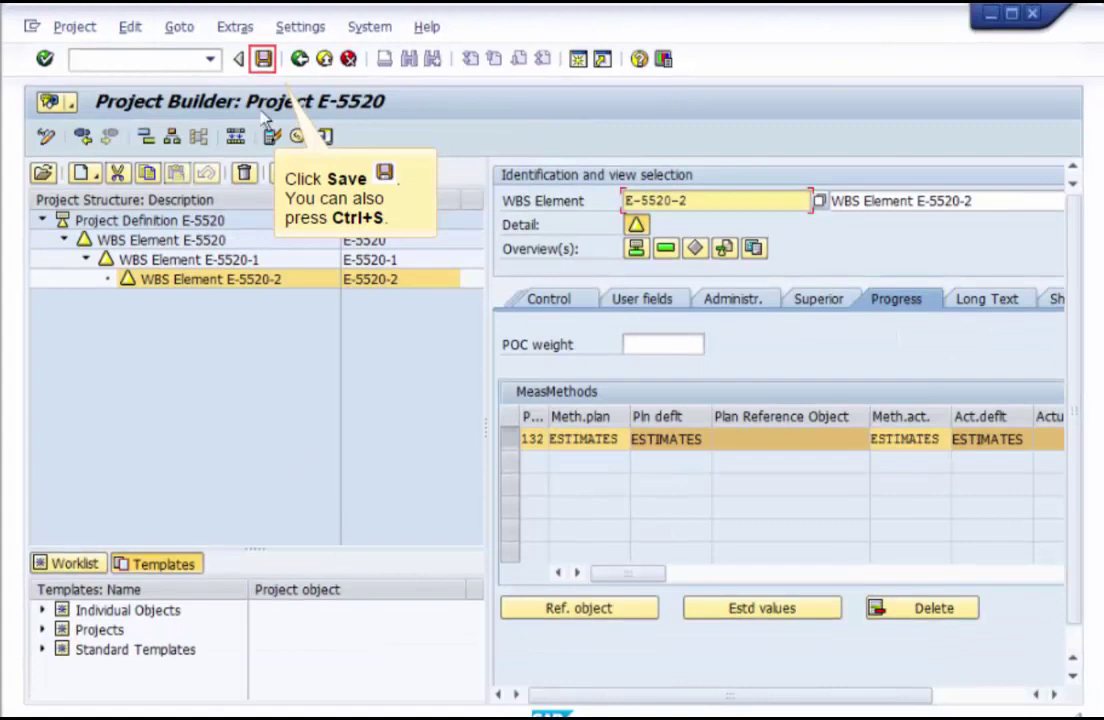
click(263, 60)
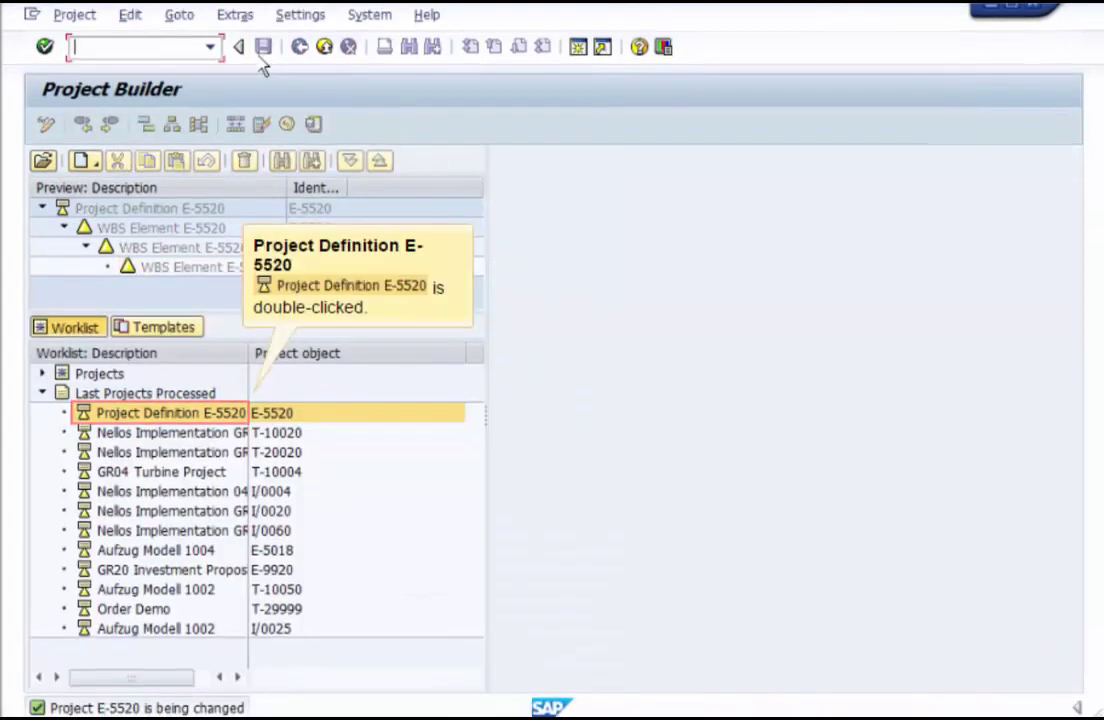
- Reopen project E-5520 and give the top WBS element E-5520 a forecast start of 12.01.2015 and a forecast finish of 12.03.2015
double_click(131, 418)
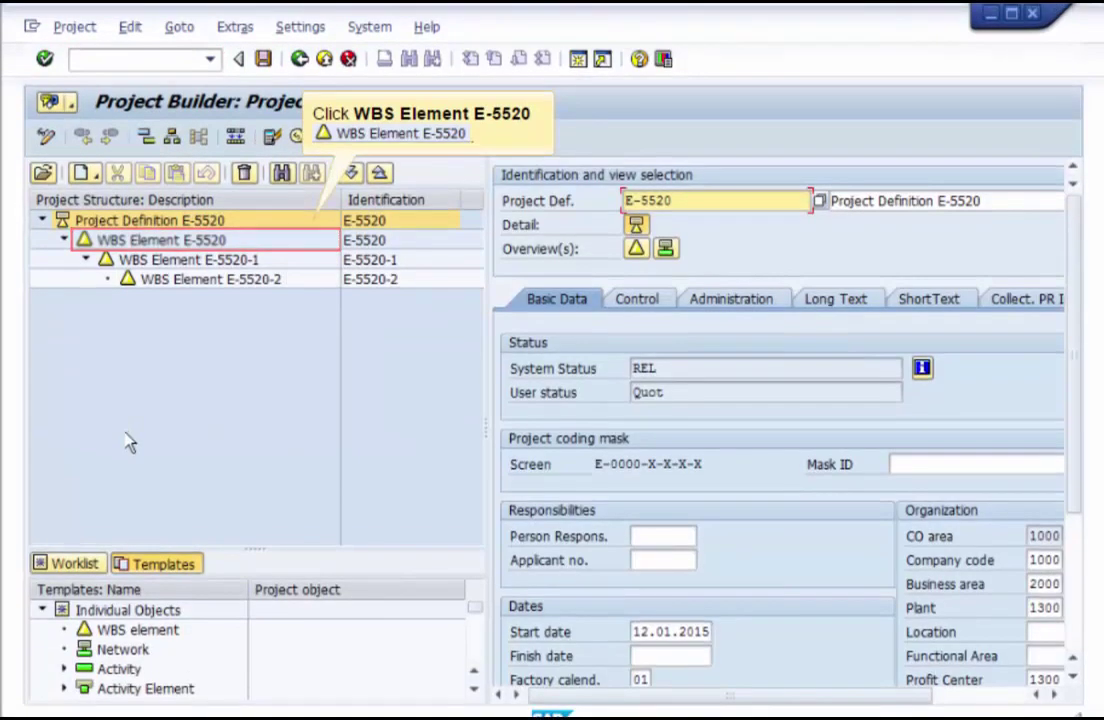
click(158, 241)
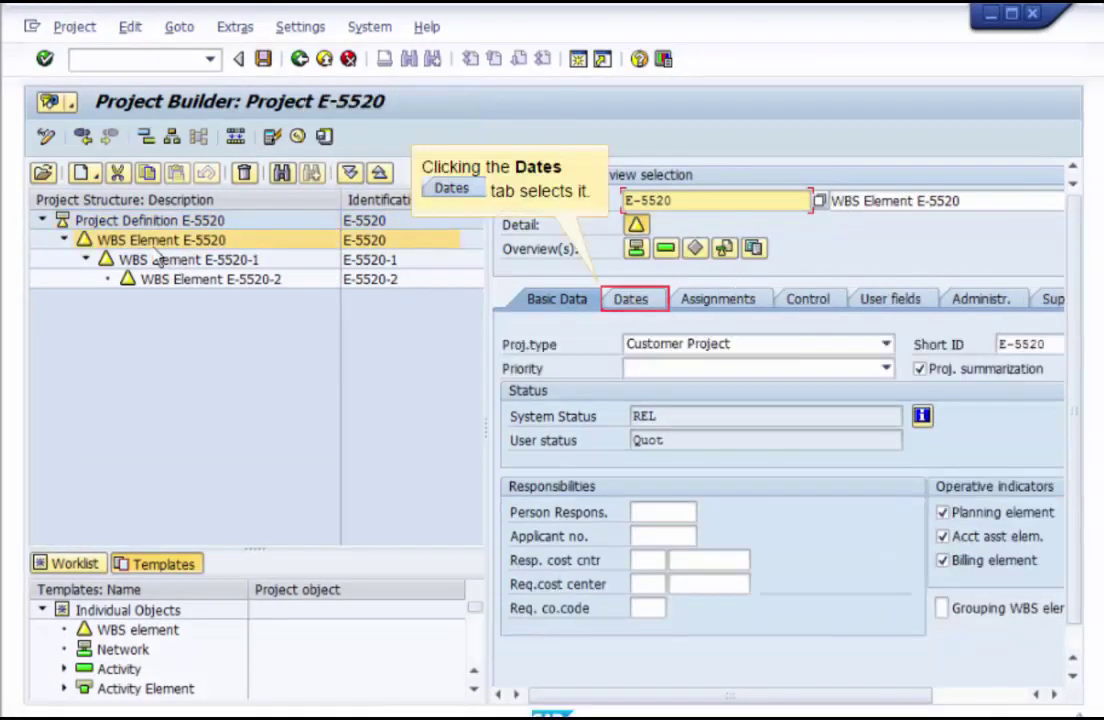
click(631, 300)
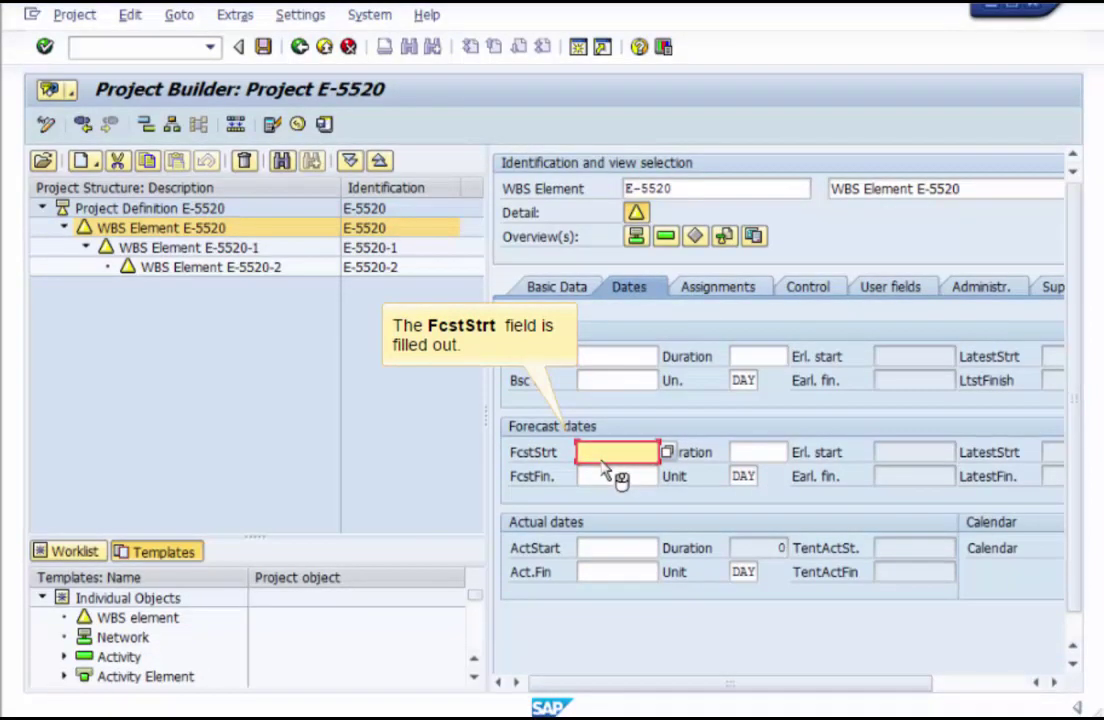
text(12.01.2015)
click(603, 476)
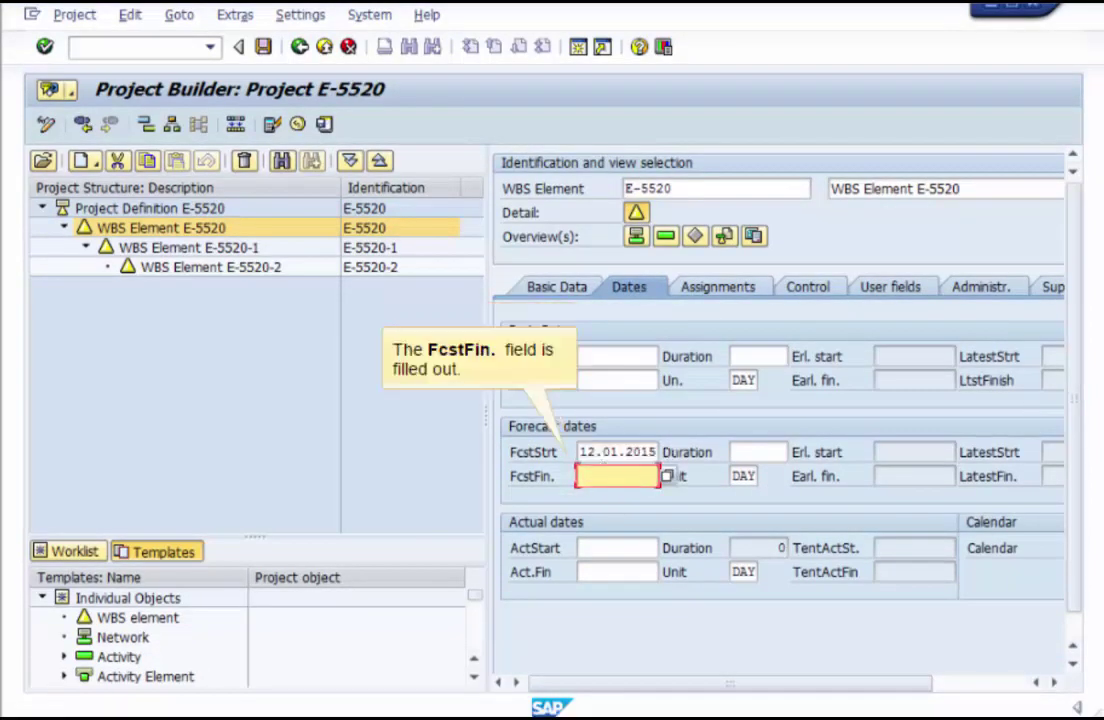
text(12.03.2015)
- Set the basic start of the top WBS element E-5520 to 12.01.2015 and its basic finish to 12.03.2015
click(617, 356)
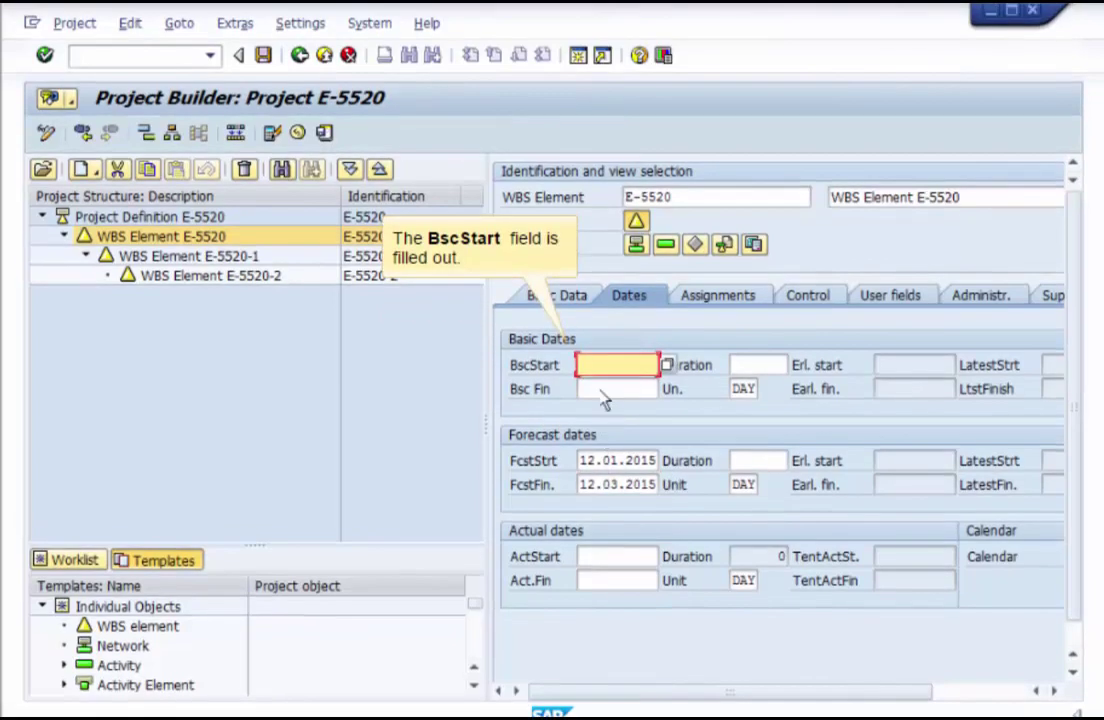
text(12.01.2015)
click(617, 389)
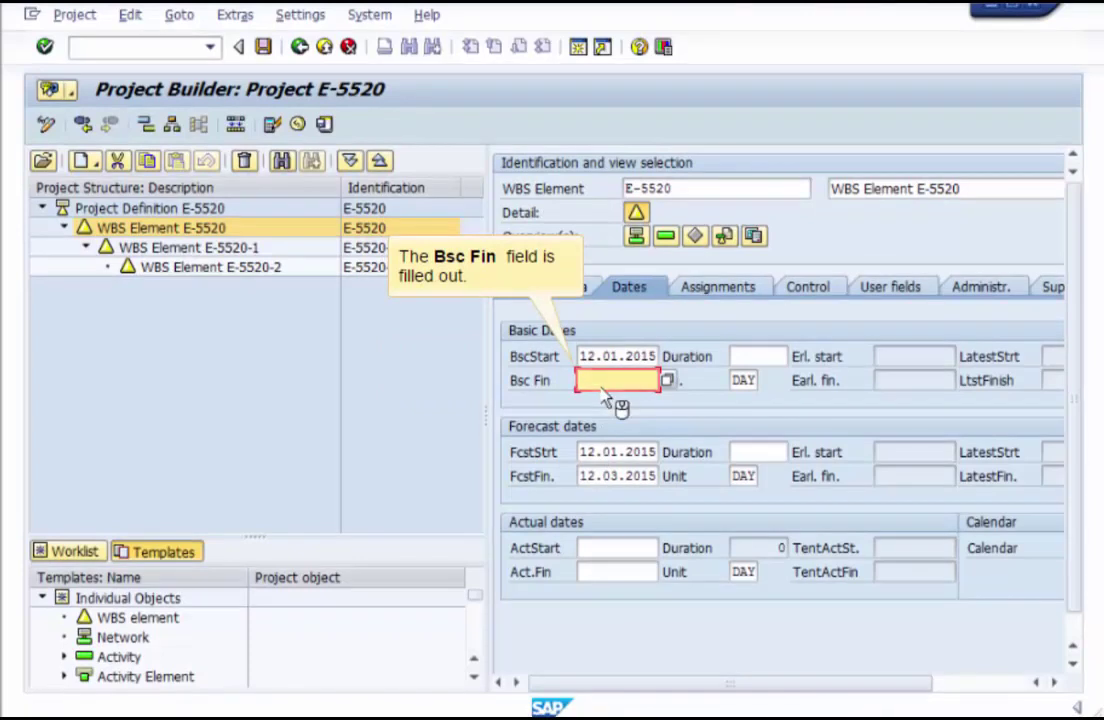
text(12.03)
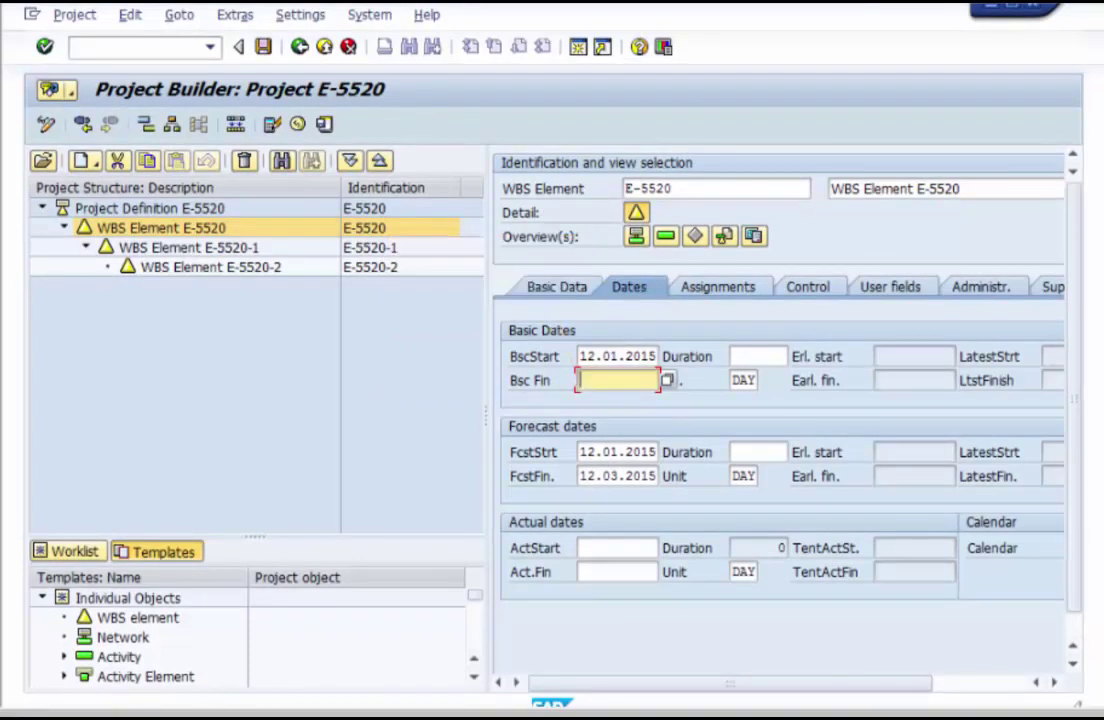
text(.2015)
key(Tab)
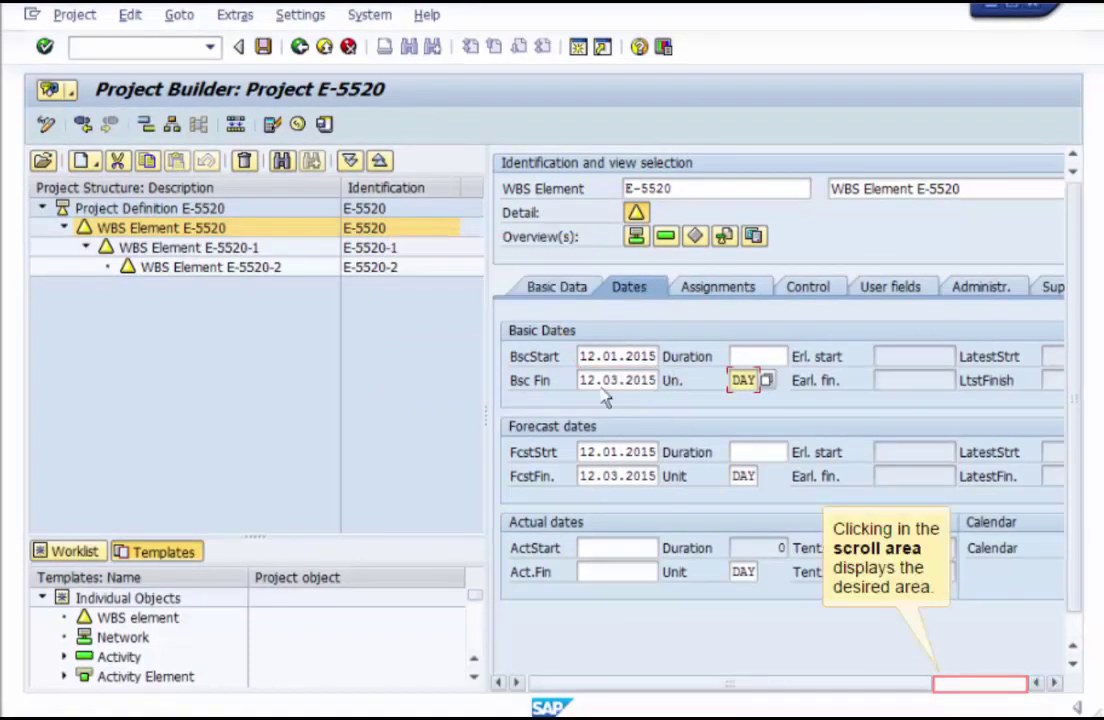
- Maintain progress measurement for WBS element E-5520 with Prog 132 and method ESTIMATES for both plan and actual
click(965, 688)
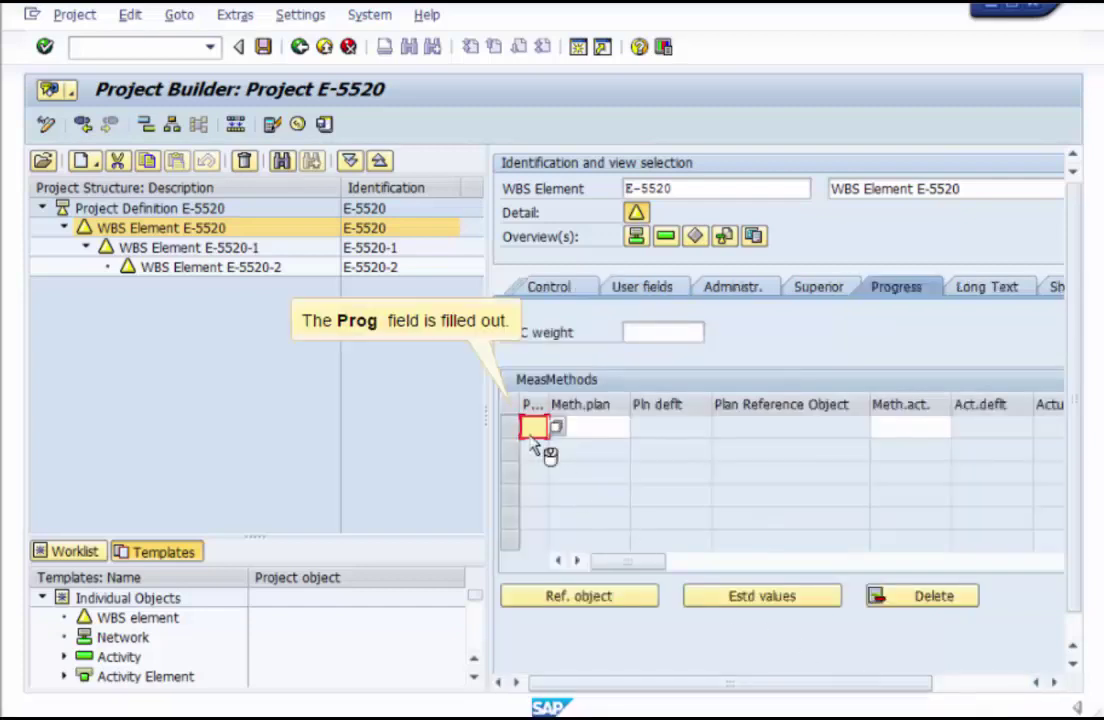
click(534, 430)
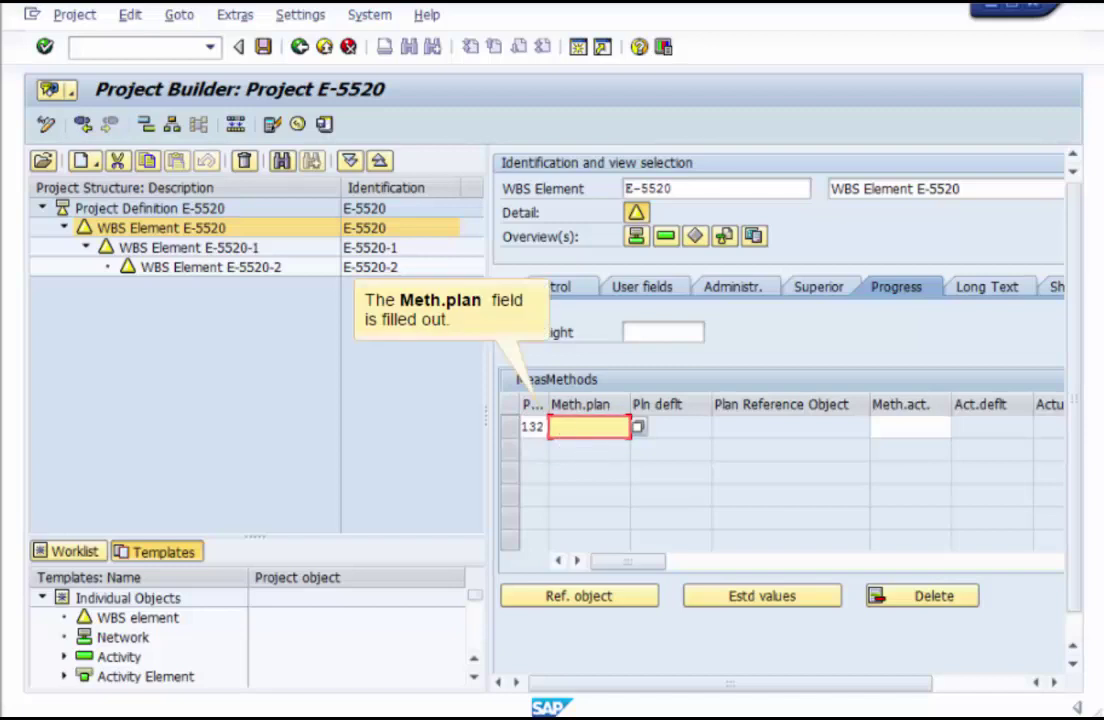
text(ESTIMATES)
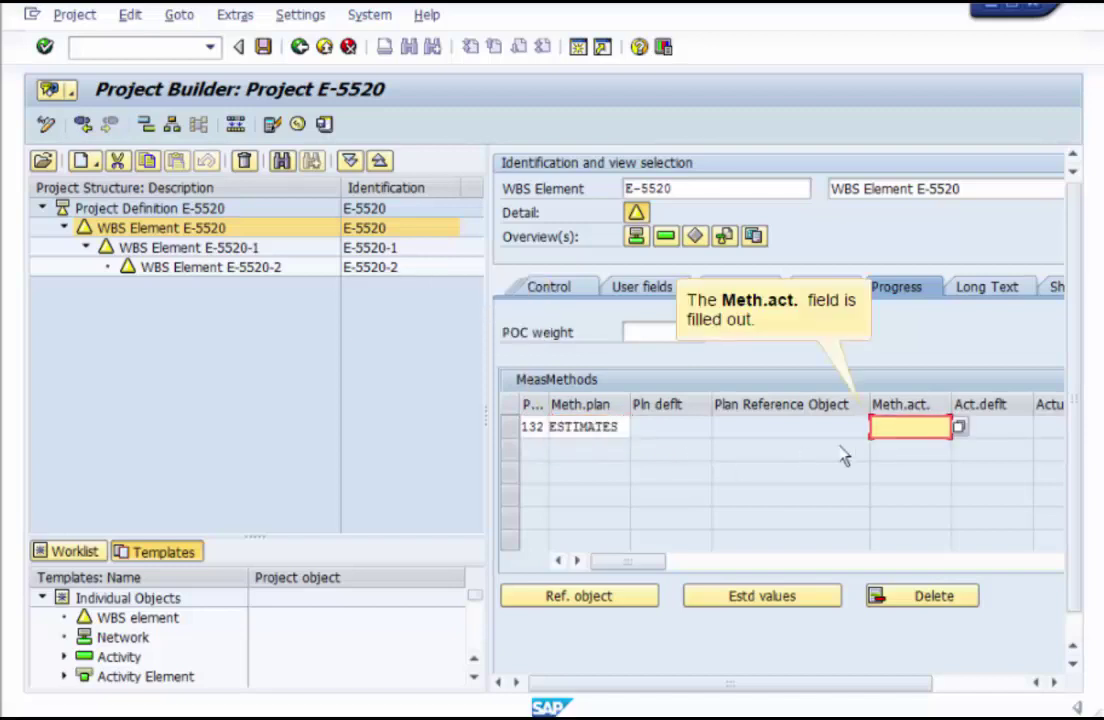
text(ESTIMATES)
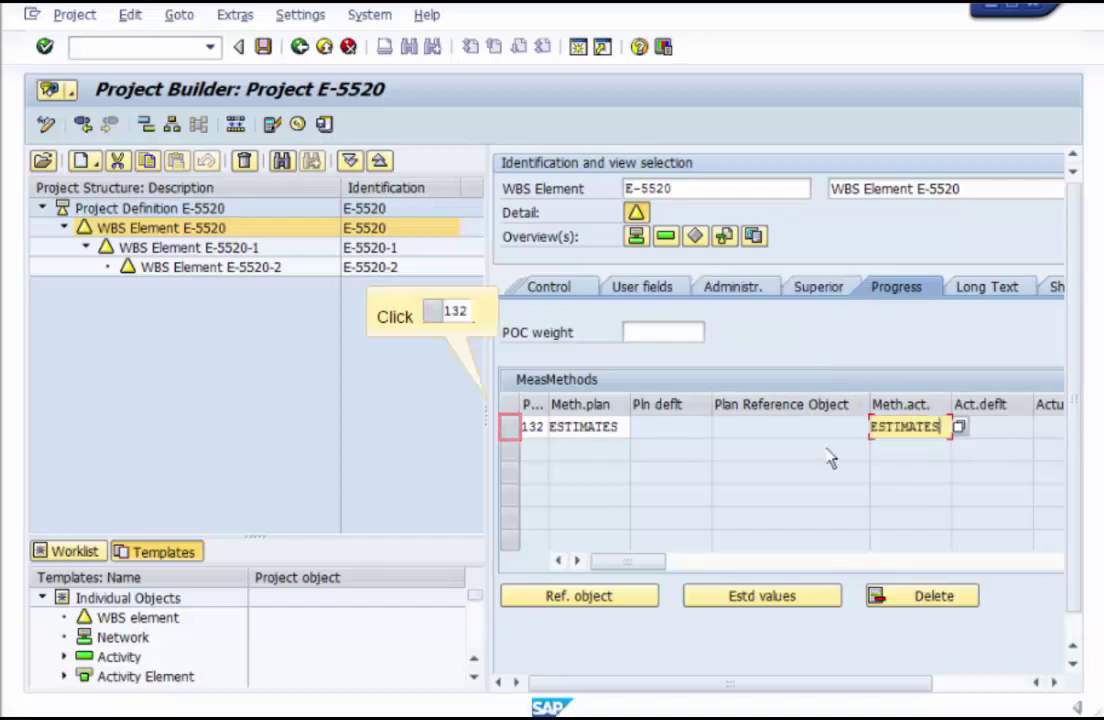
- Enter estimated plan completion of 60 % for periods 1 and 2 of 2015 on the E-5520 measurement method and save the project
click(510, 432)
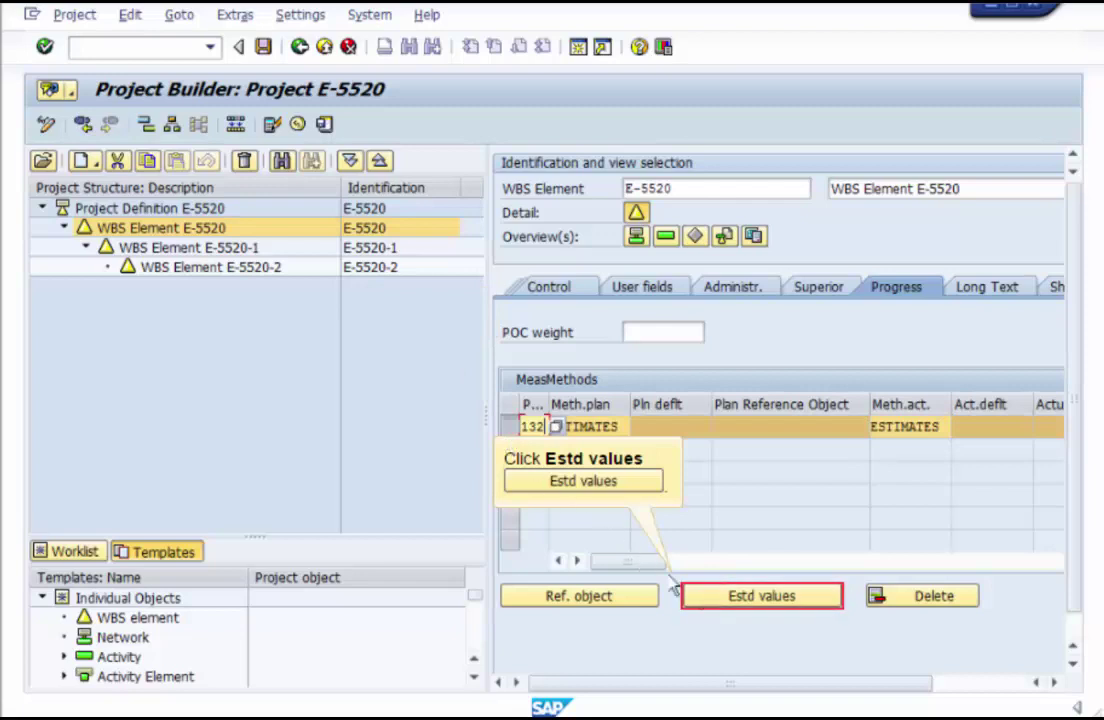
click(733, 600)
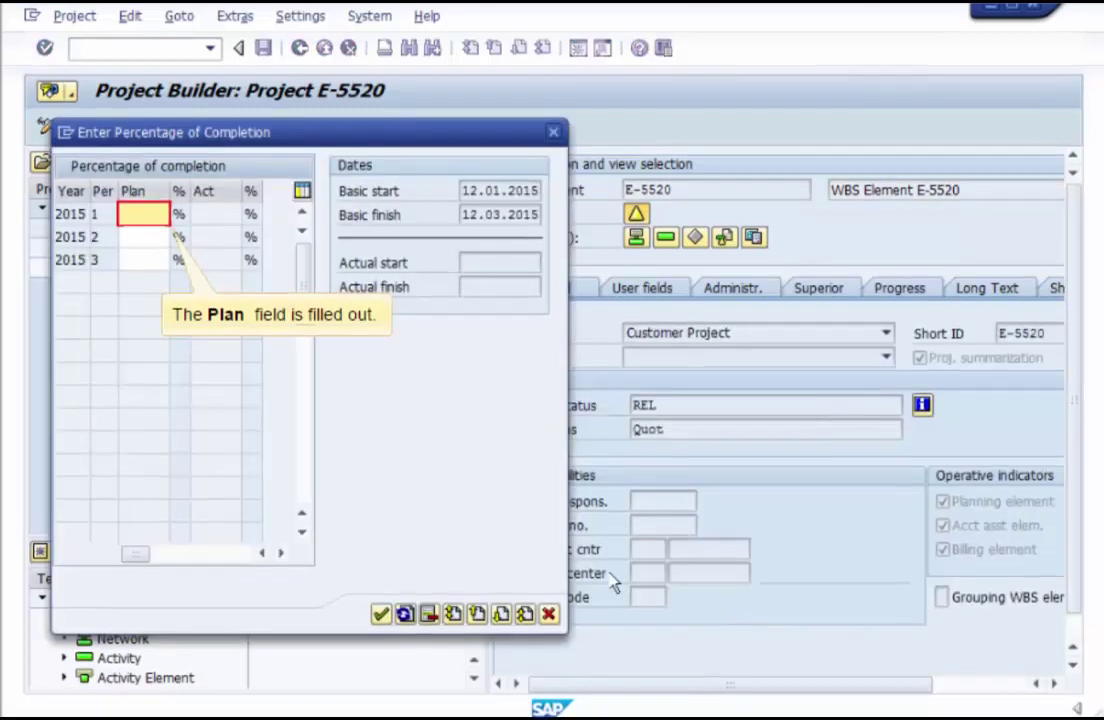
text(60)
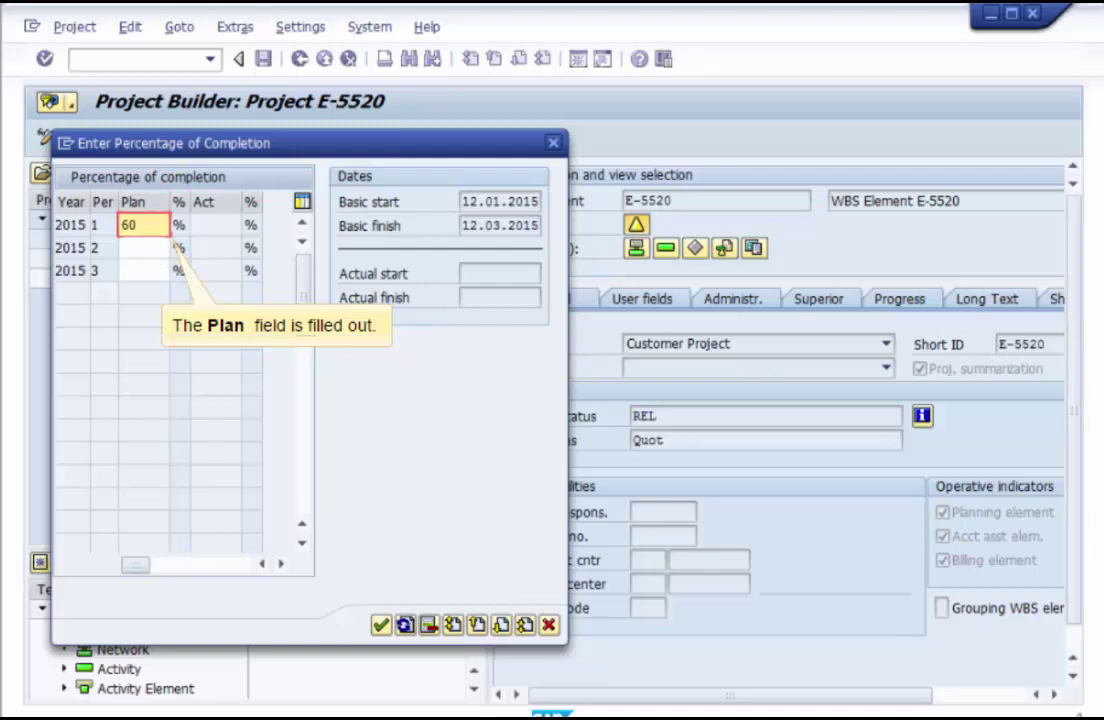
key(Return)
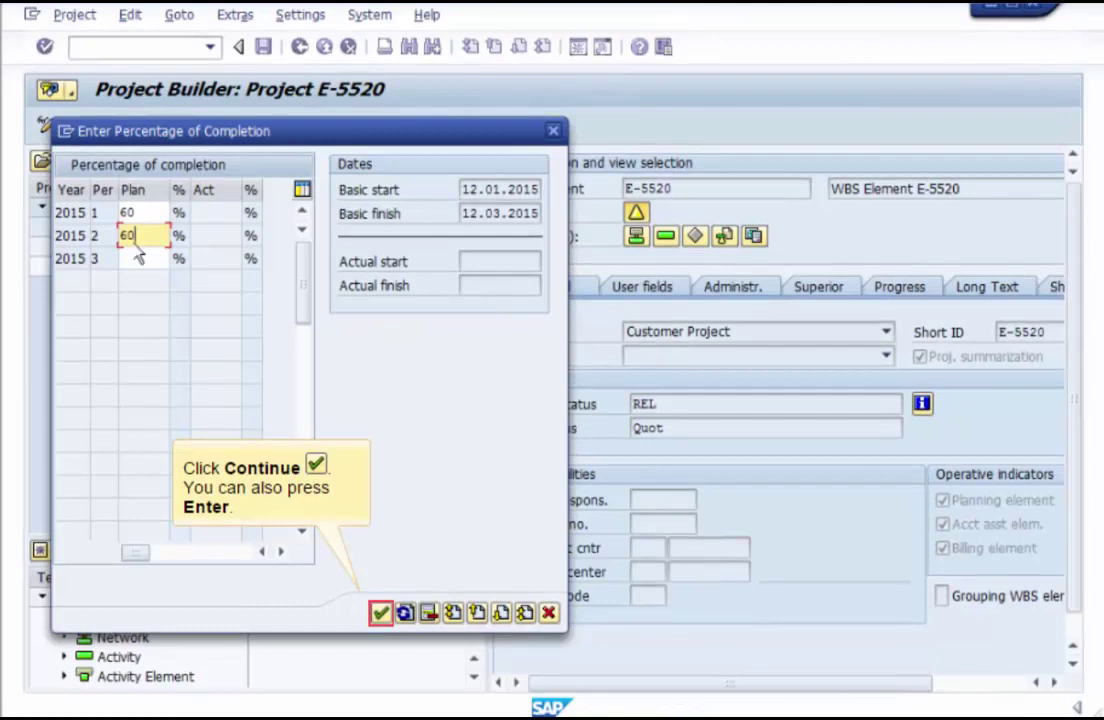
click(381, 613)
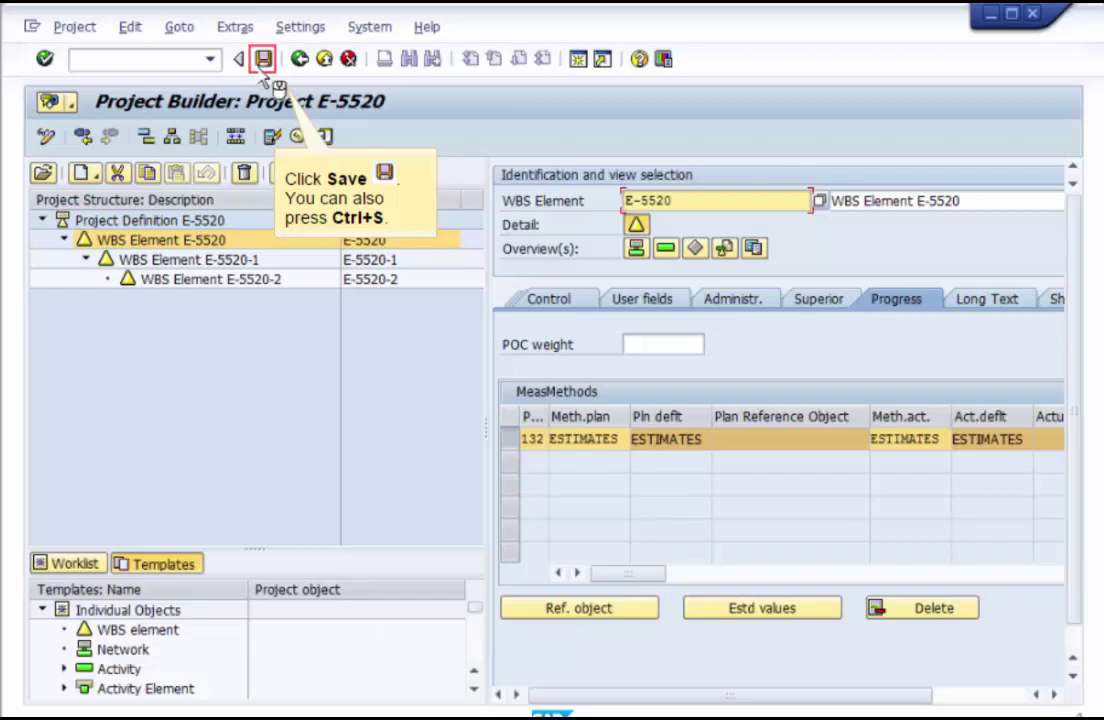
click(263, 62)
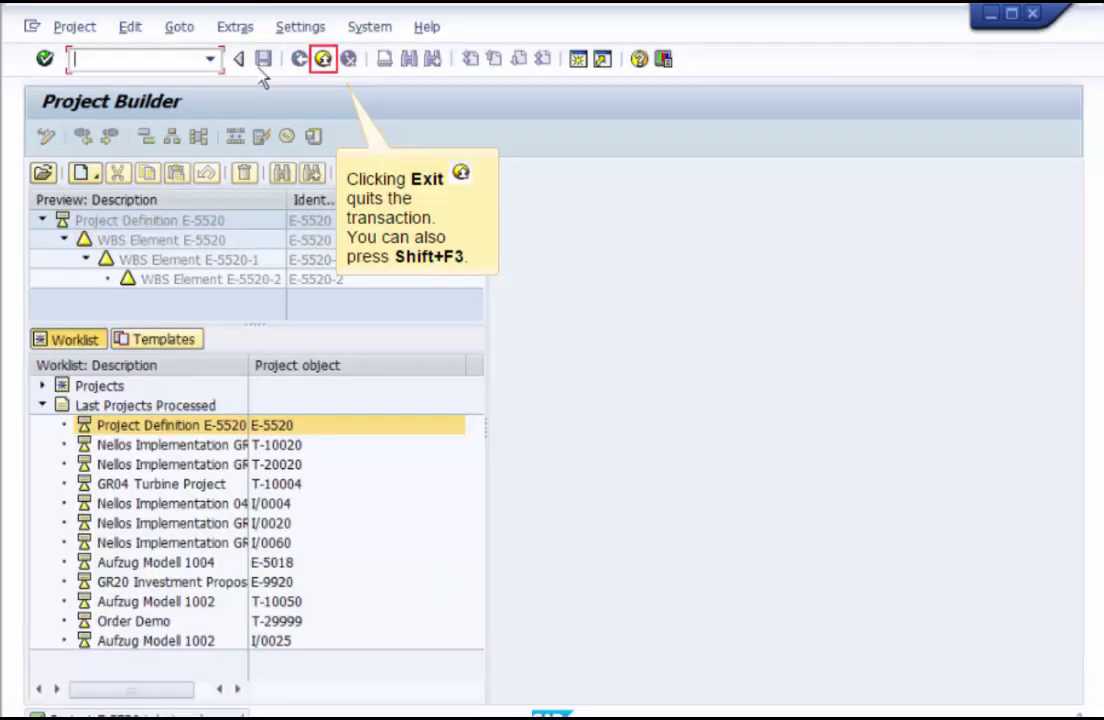
- Leave Project Builder and start the Sales and Distribution transaction for creating a sales order
click(323, 62)
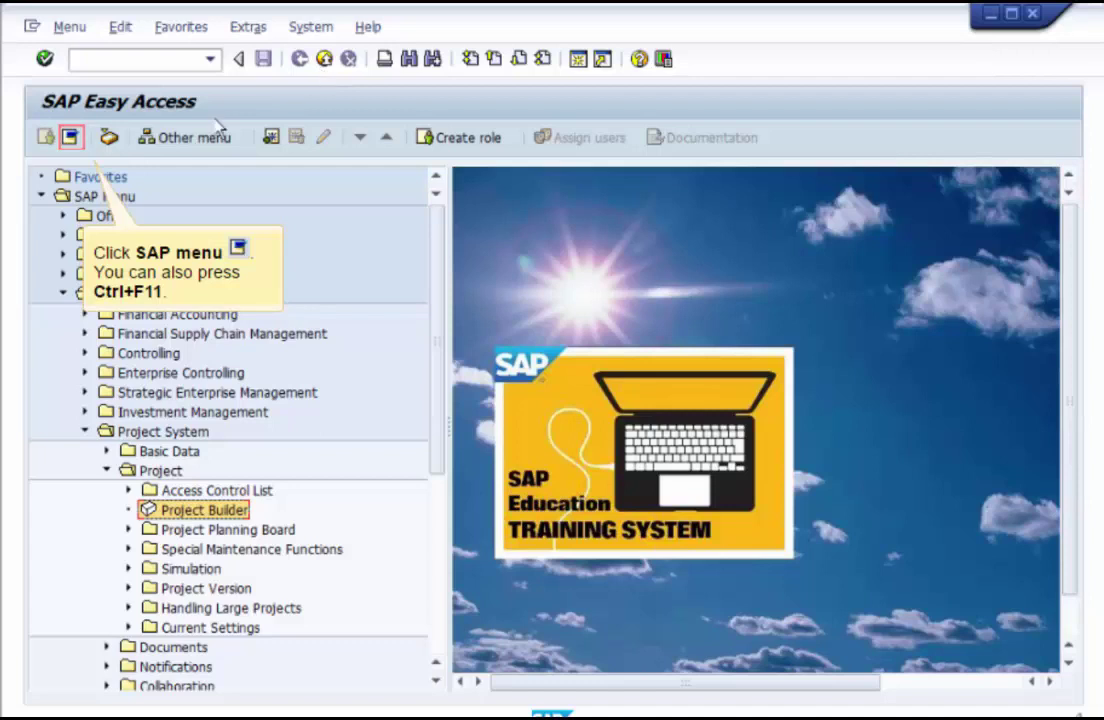
click(71, 146)
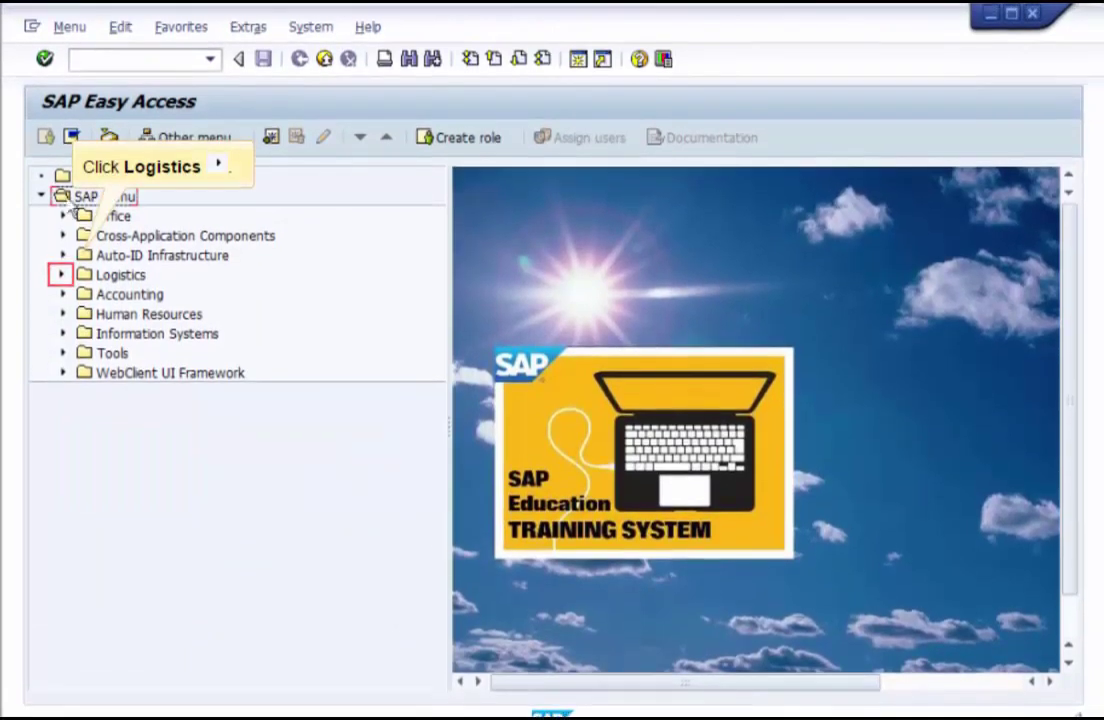
click(61, 276)
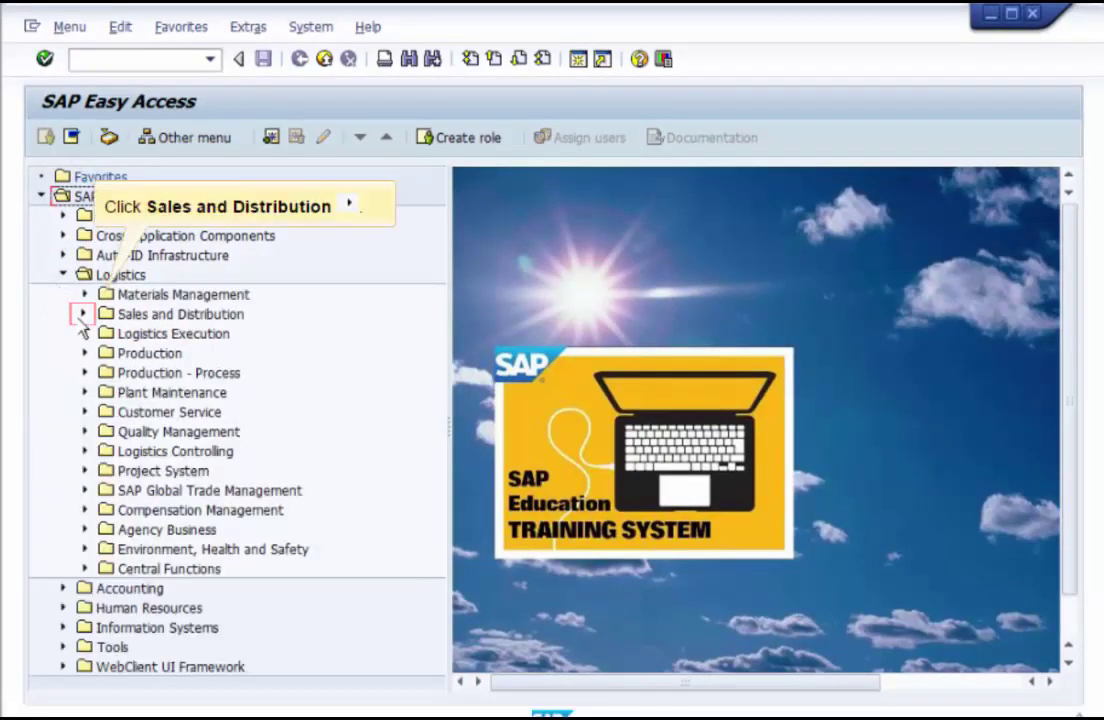
click(84, 314)
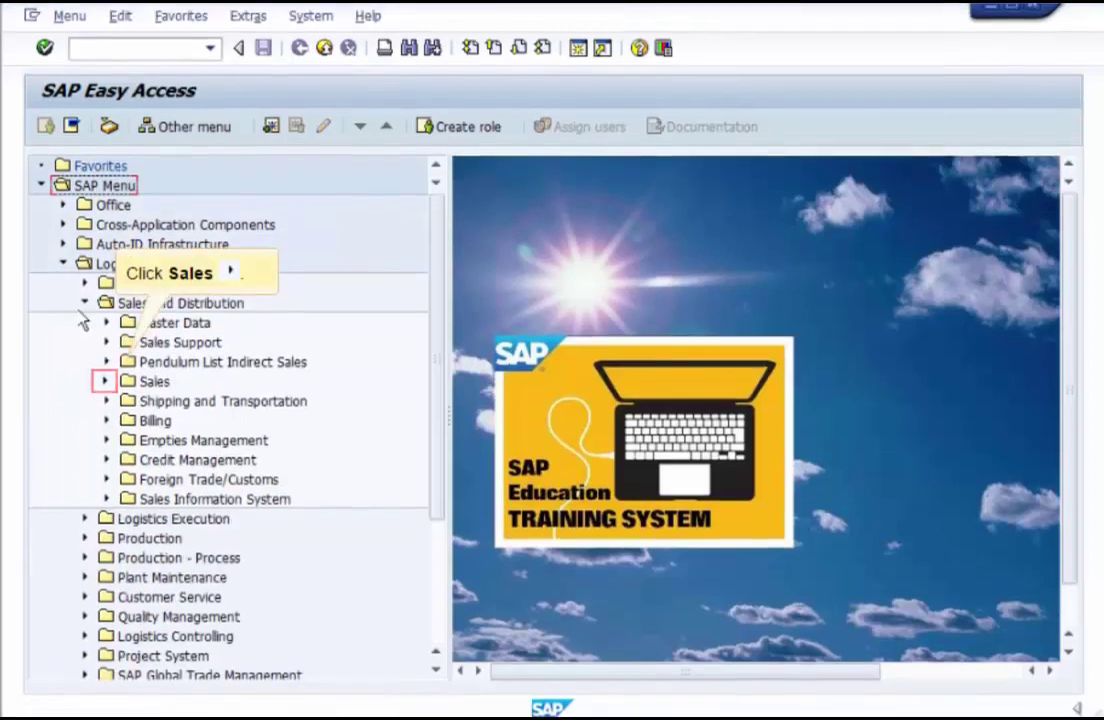
click(103, 386)
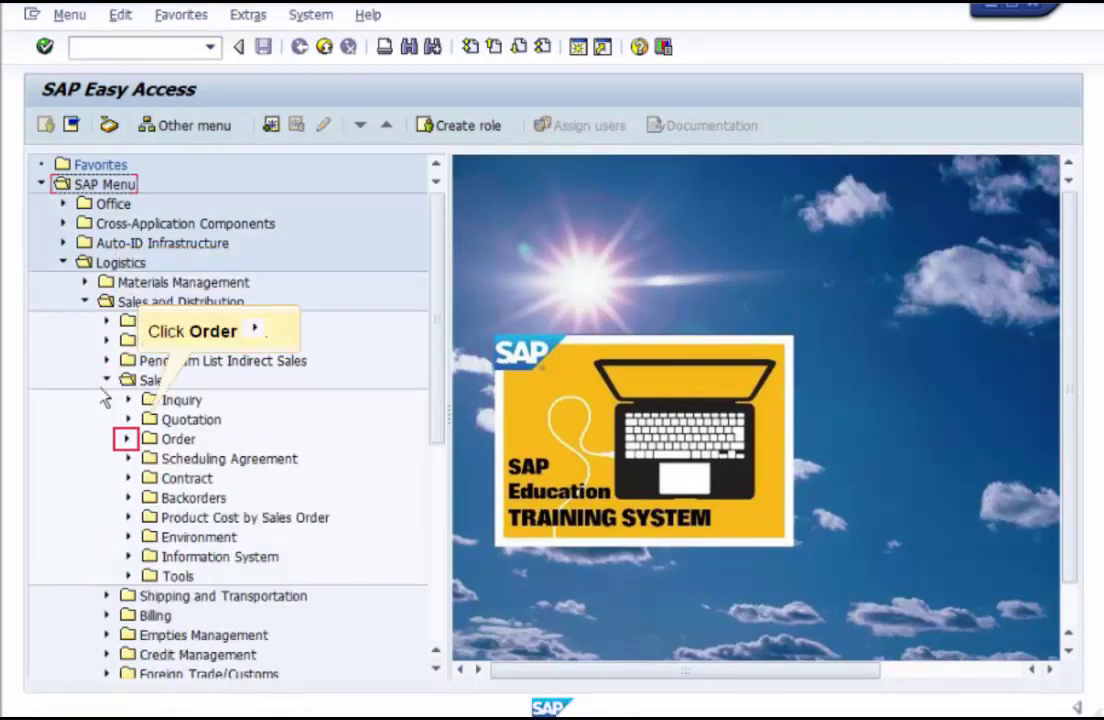
click(124, 447)
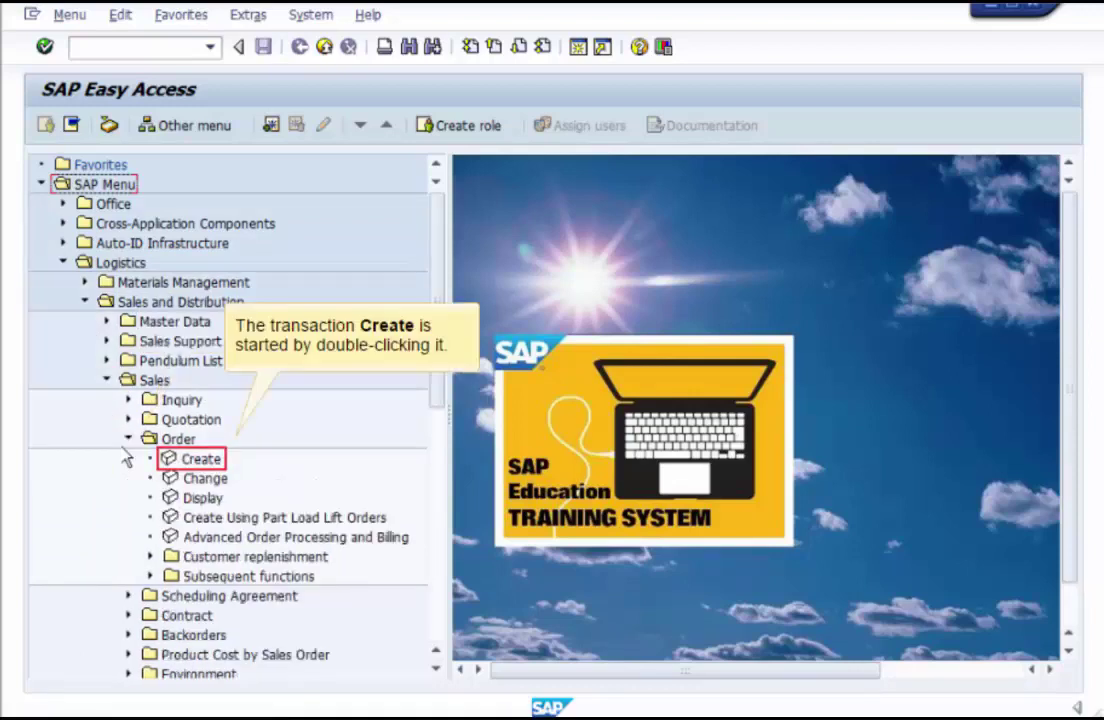
double_click(180, 466)
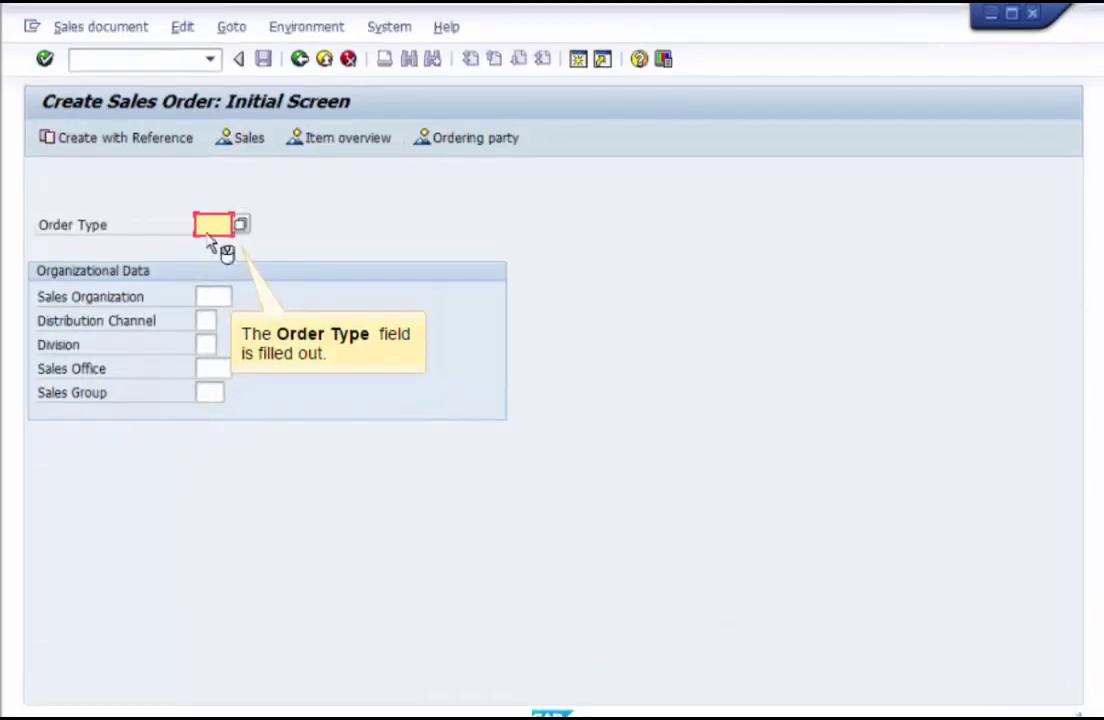
- Start a PS1 order with the sold-to party, the project ID as PO number, and 1 pc of material S-1300 with item category TAD
text(PS1)
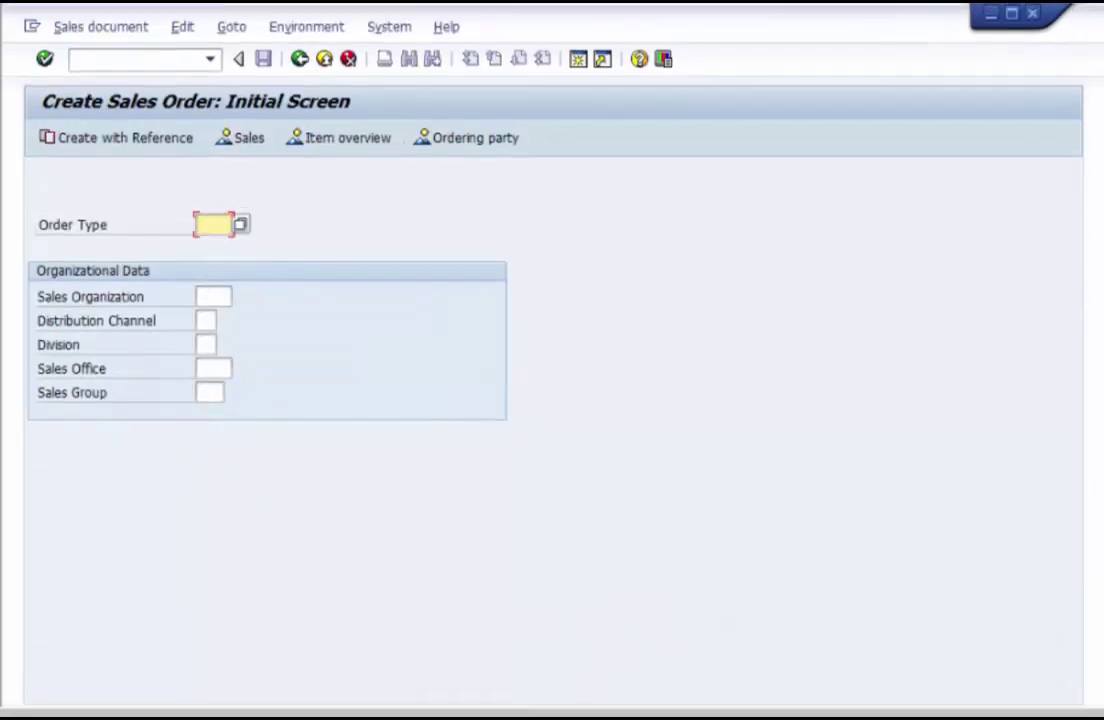
click(45, 74)
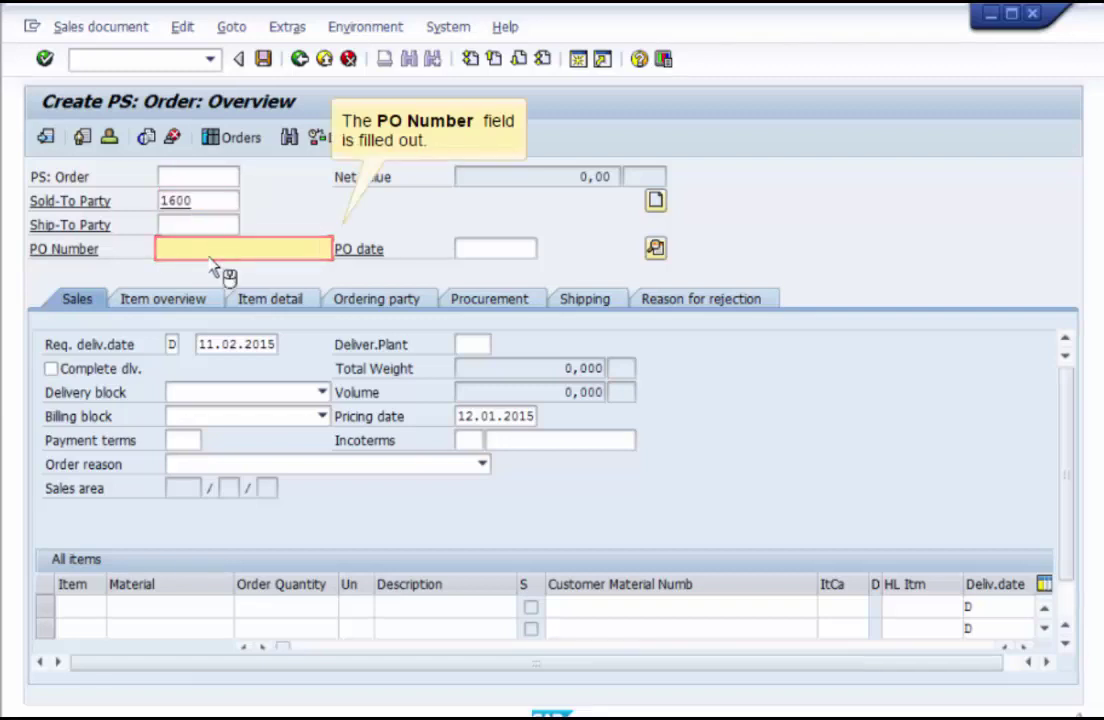
text(E-5520)
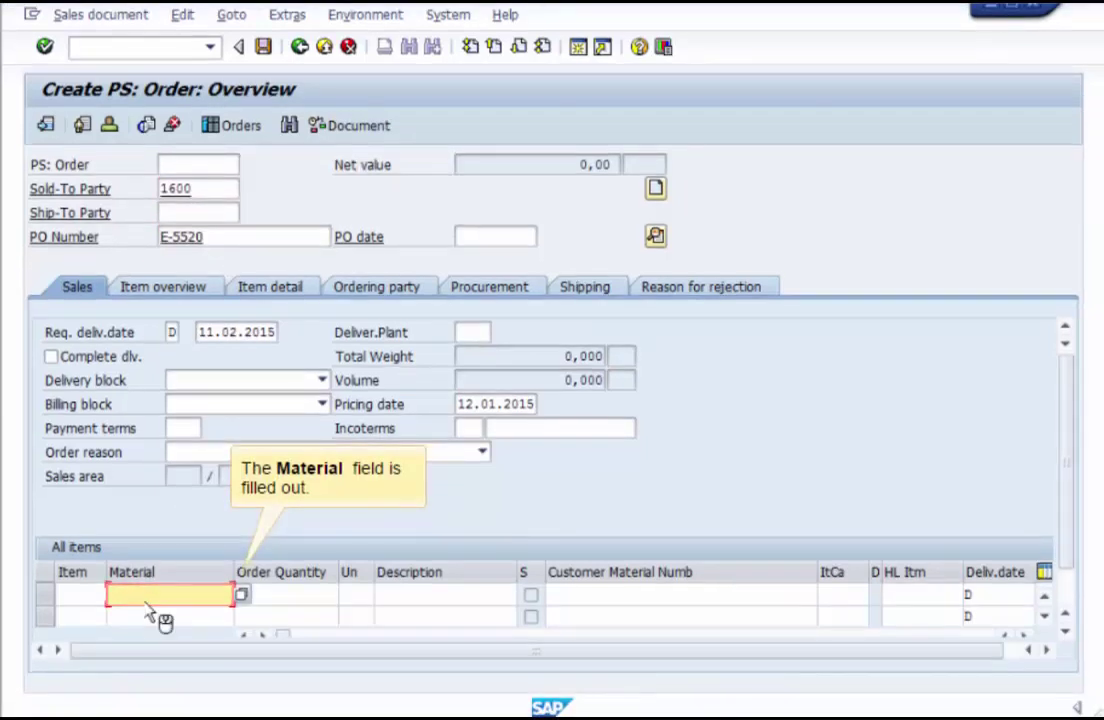
text(S-1300)
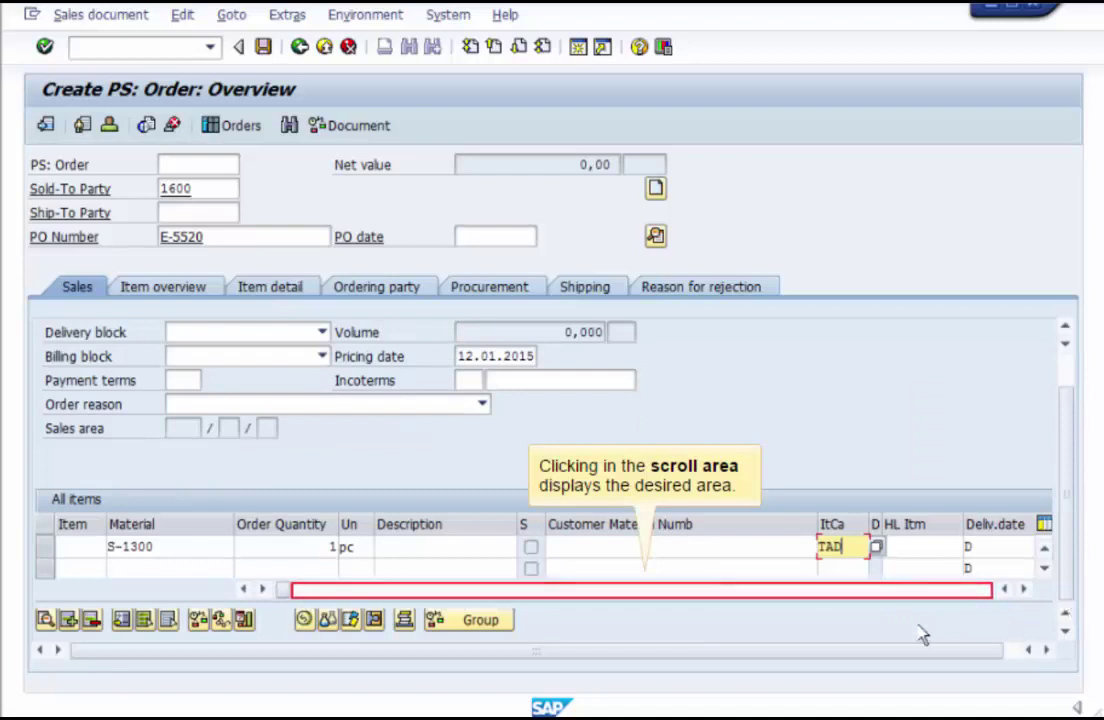
- Assign the S-1300 order item to WBS element E-5520 and confirm the order entries
click(507, 590)
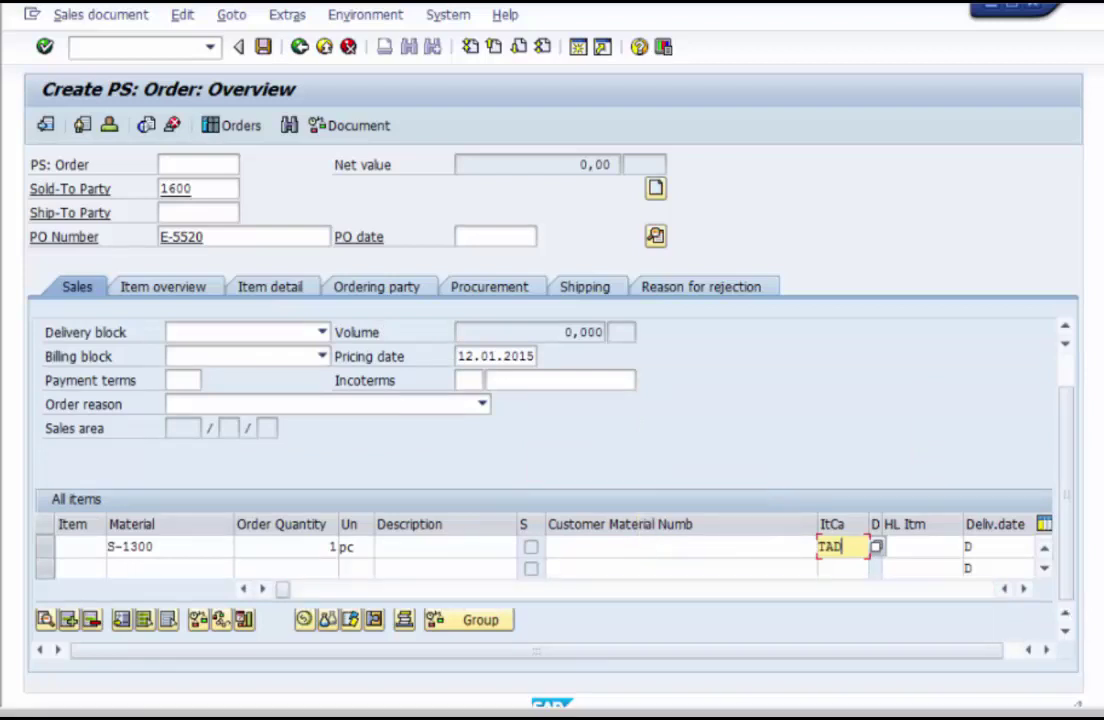
click(570, 548)
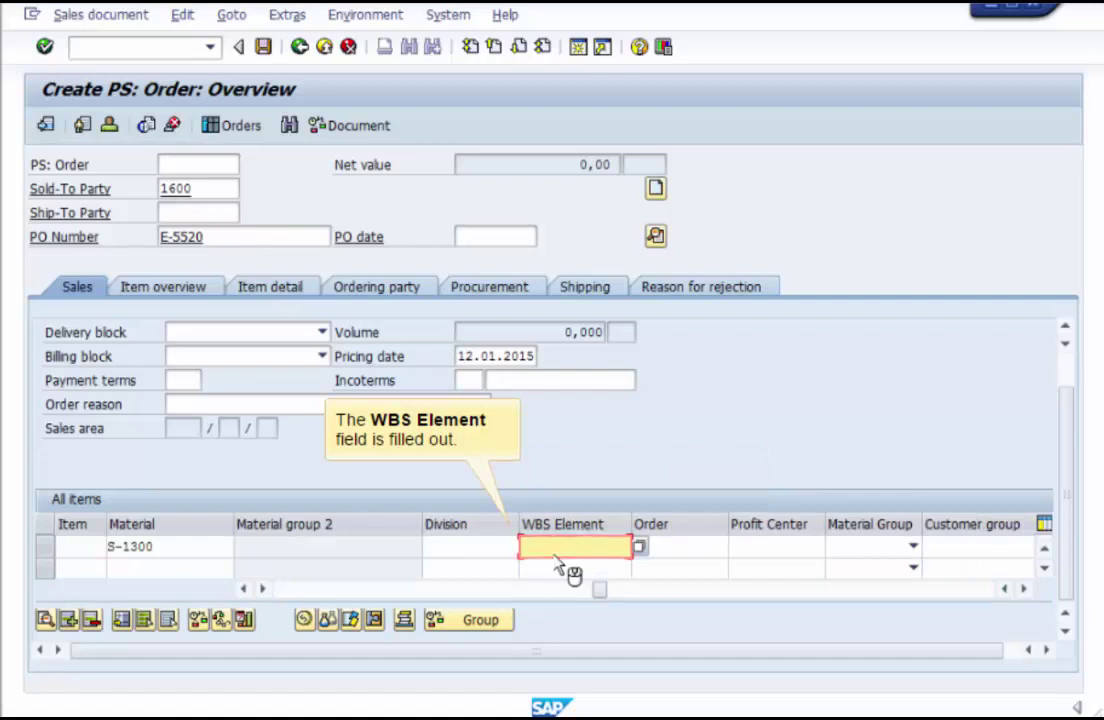
text(E-5520)
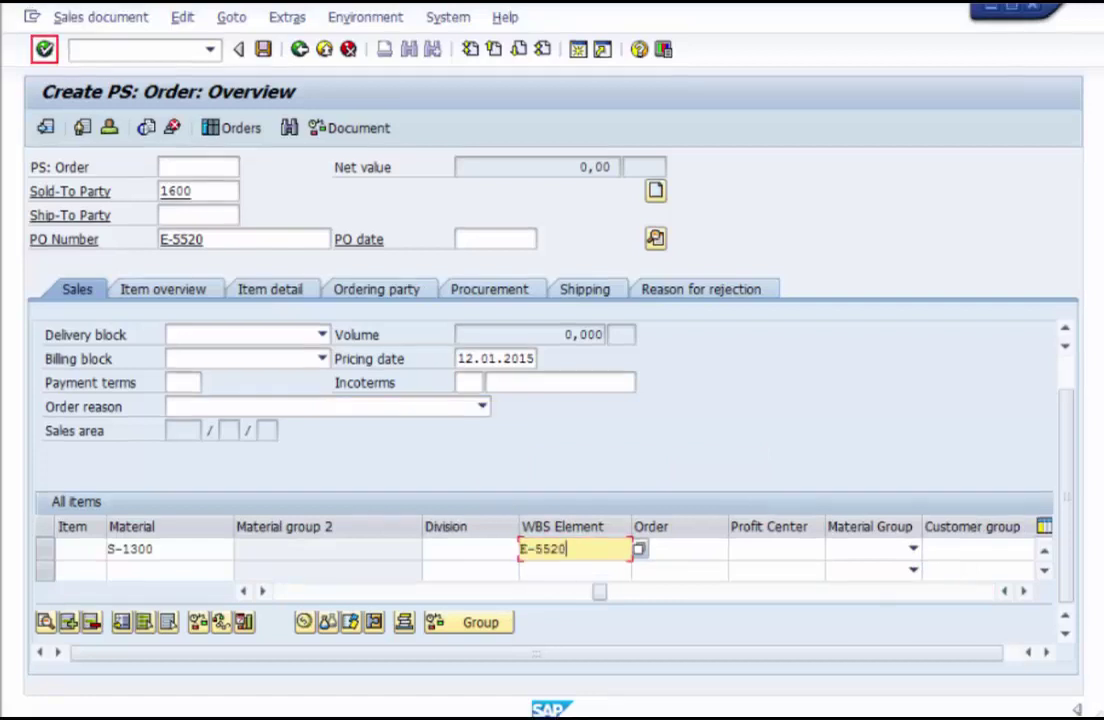
click(44, 59)
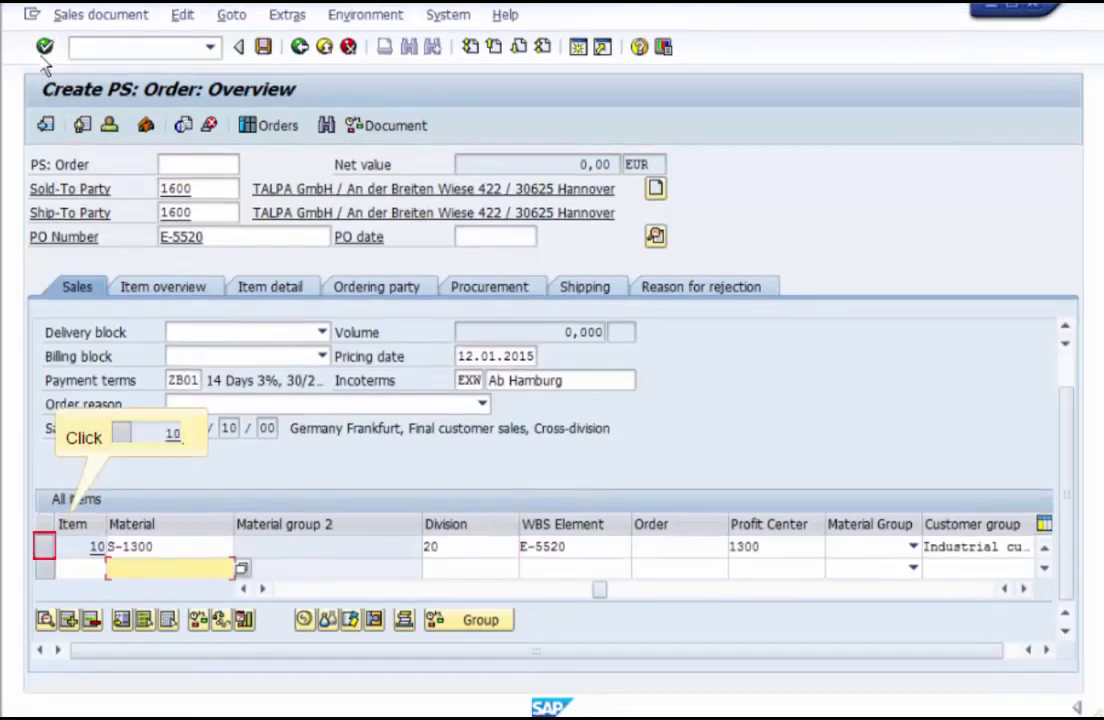
- Open the details of order item 10 and check its account assignment
click(44, 548)
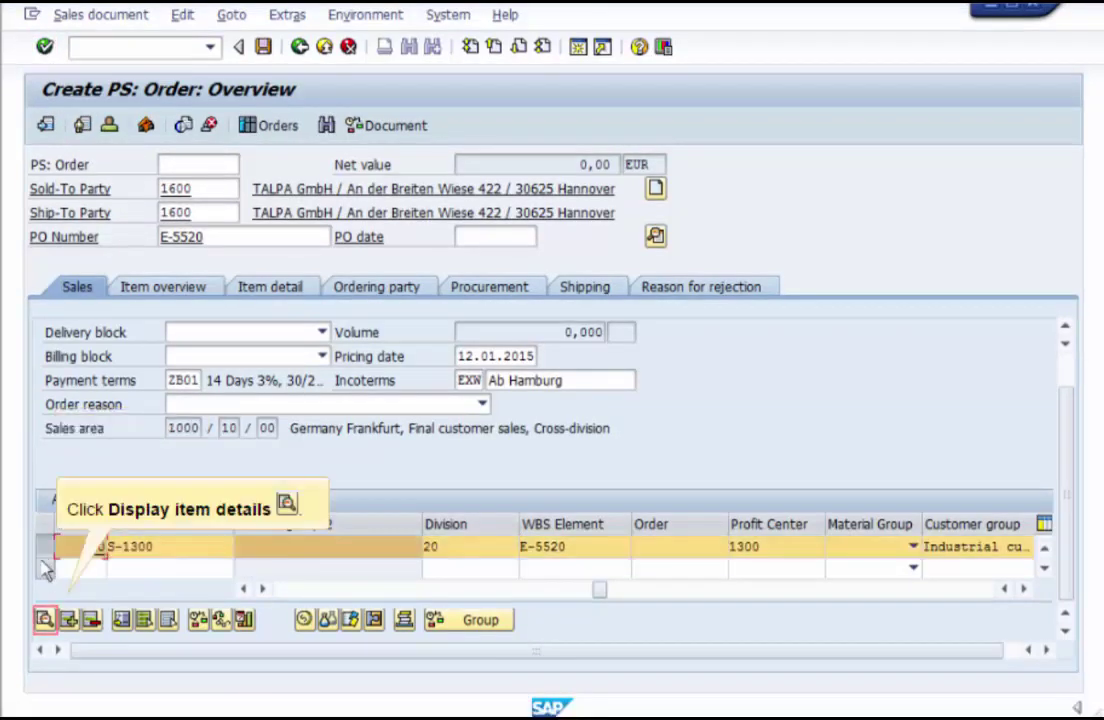
click(44, 619)
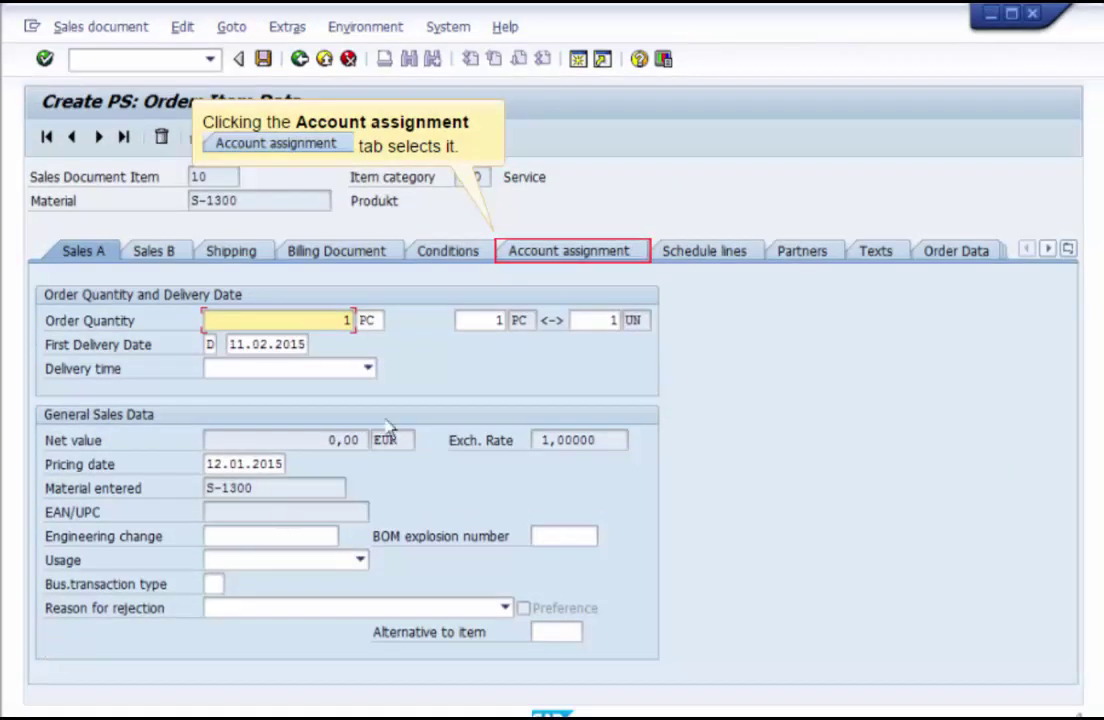
click(548, 268)
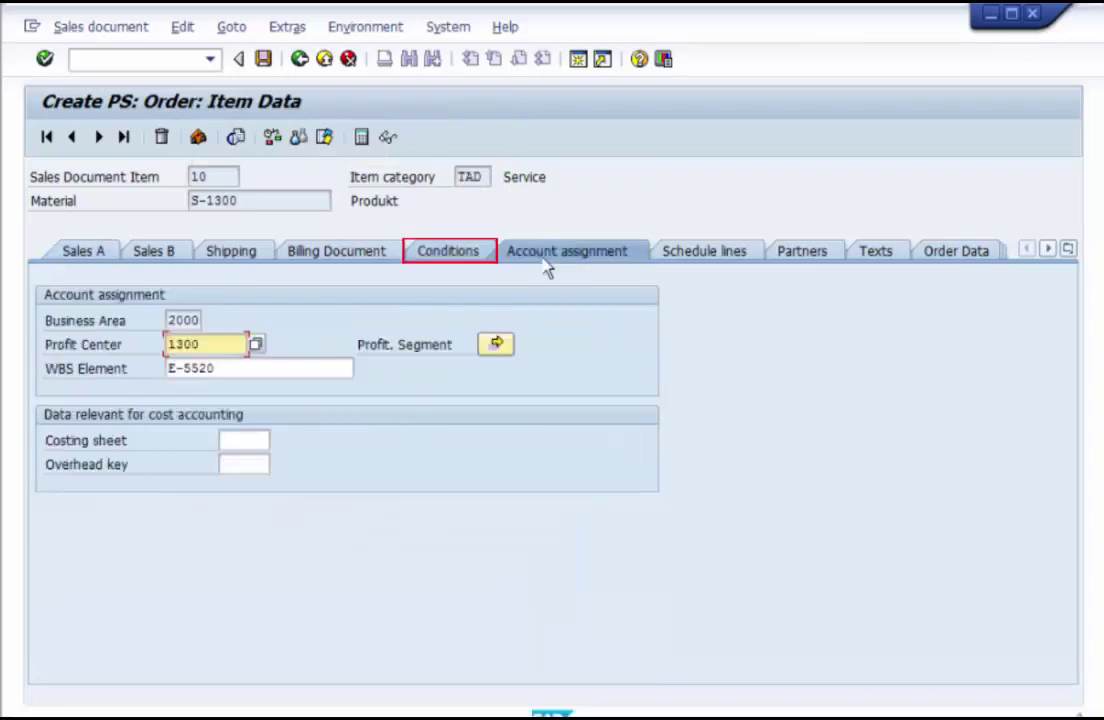
- Add pricing condition PR00 with an amount of 3000 to order item 10
click(450, 256)
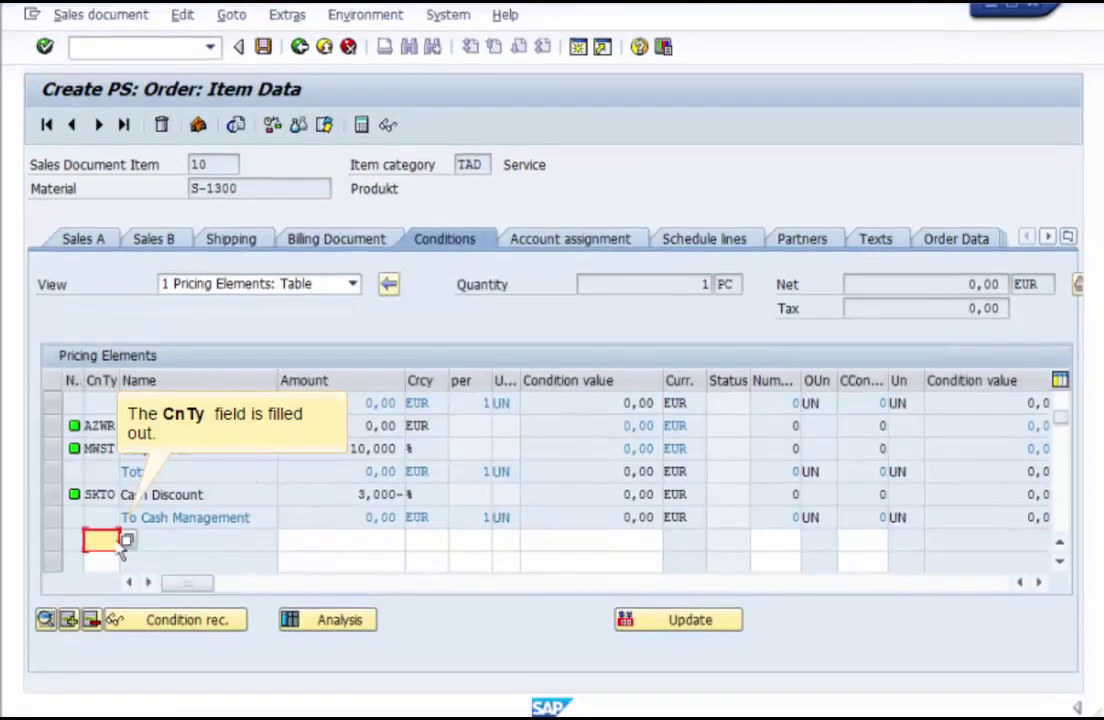
click(101, 551)
text(PR00)
key(Return)
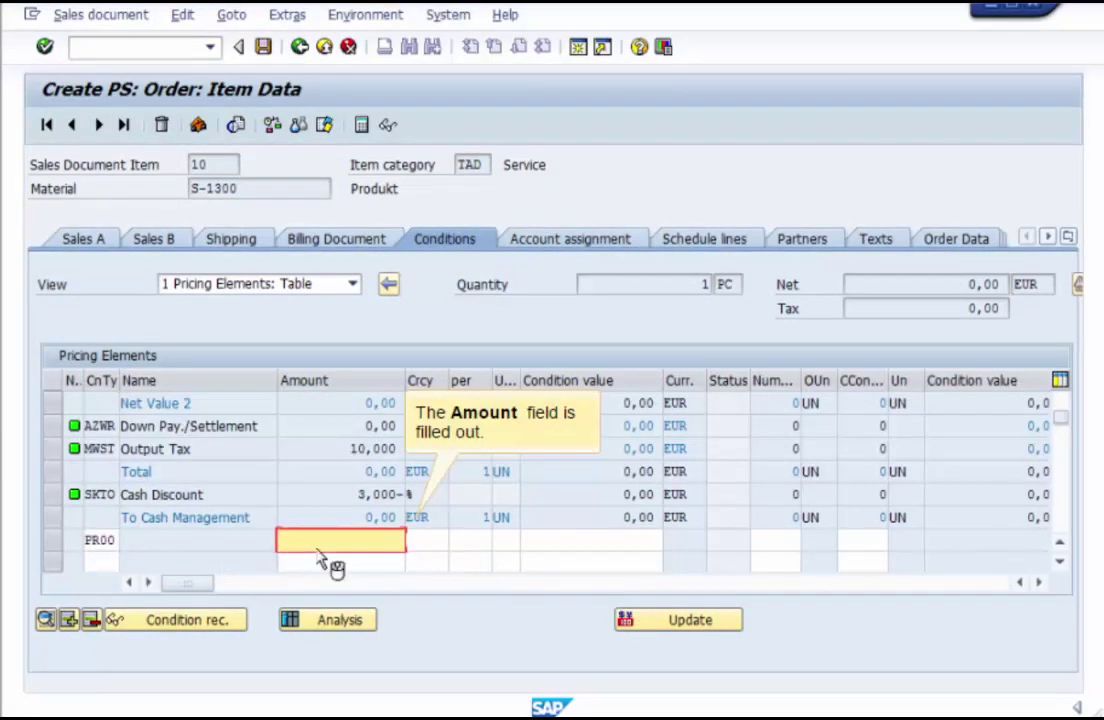
text(3000)
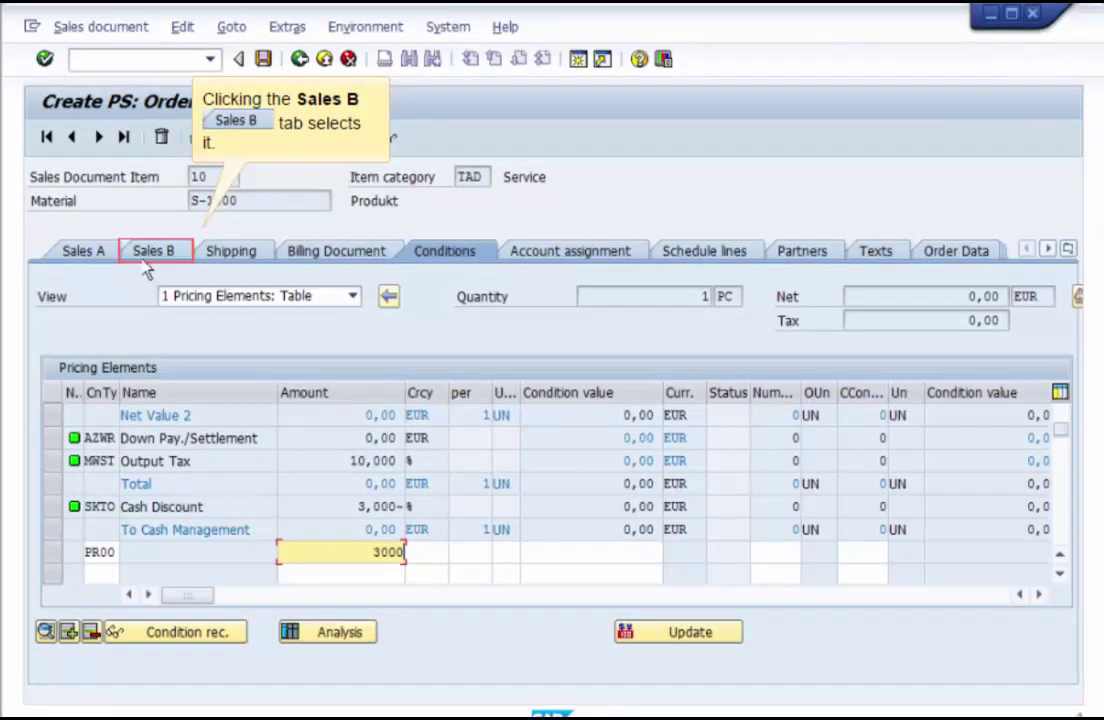
- Assign DIP profile 13000000 to order item 10, save the sales order and exit order creation
click(150, 257)
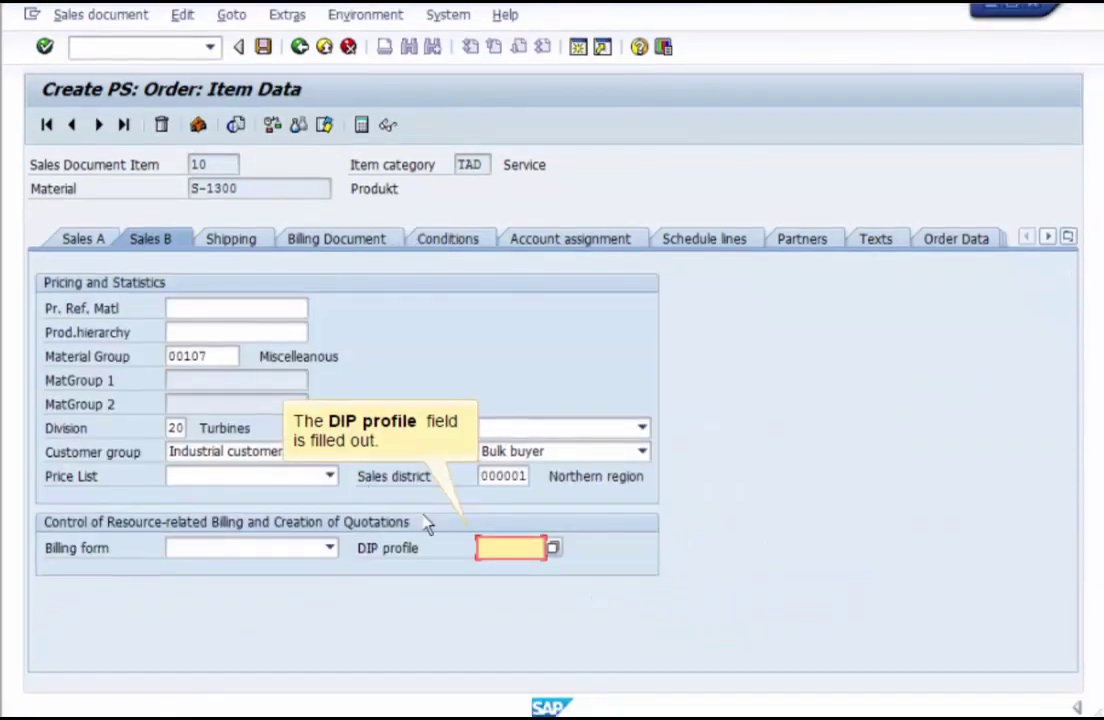
text(13000000)
key(Return)
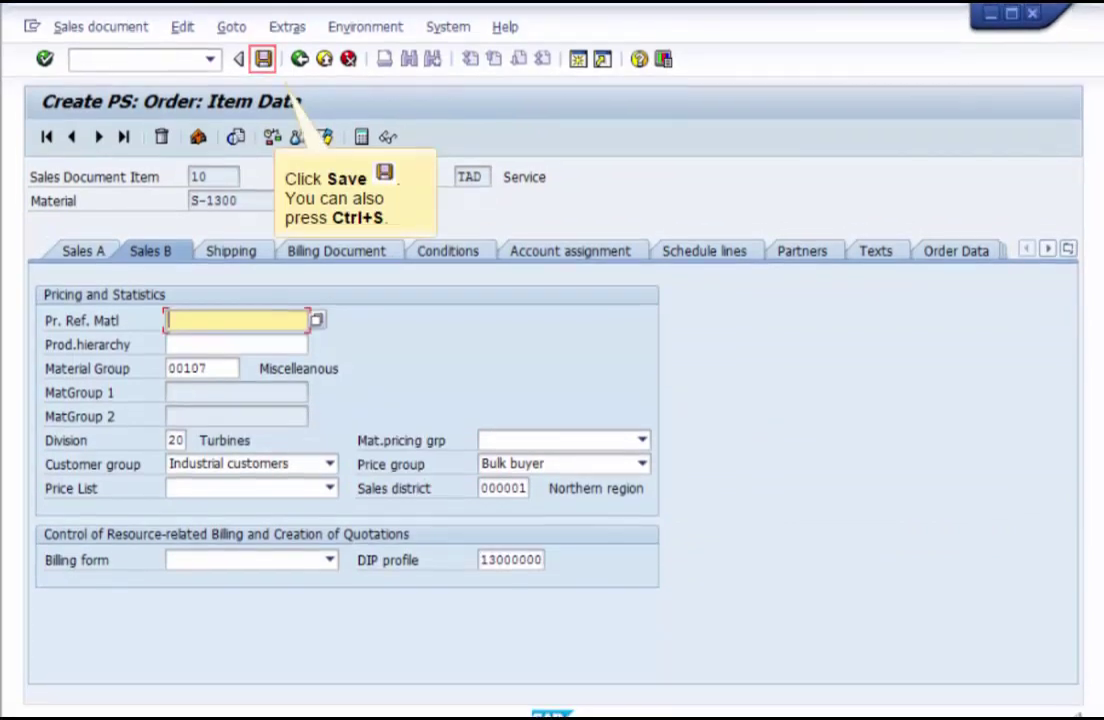
click(263, 62)
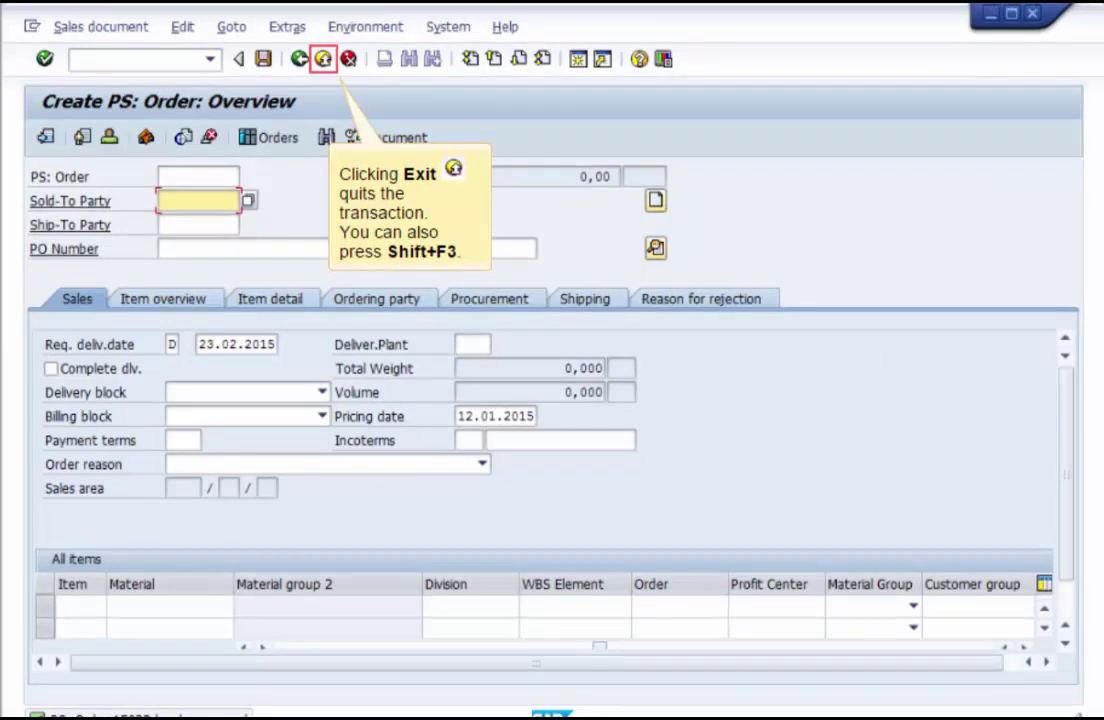
click(323, 60)
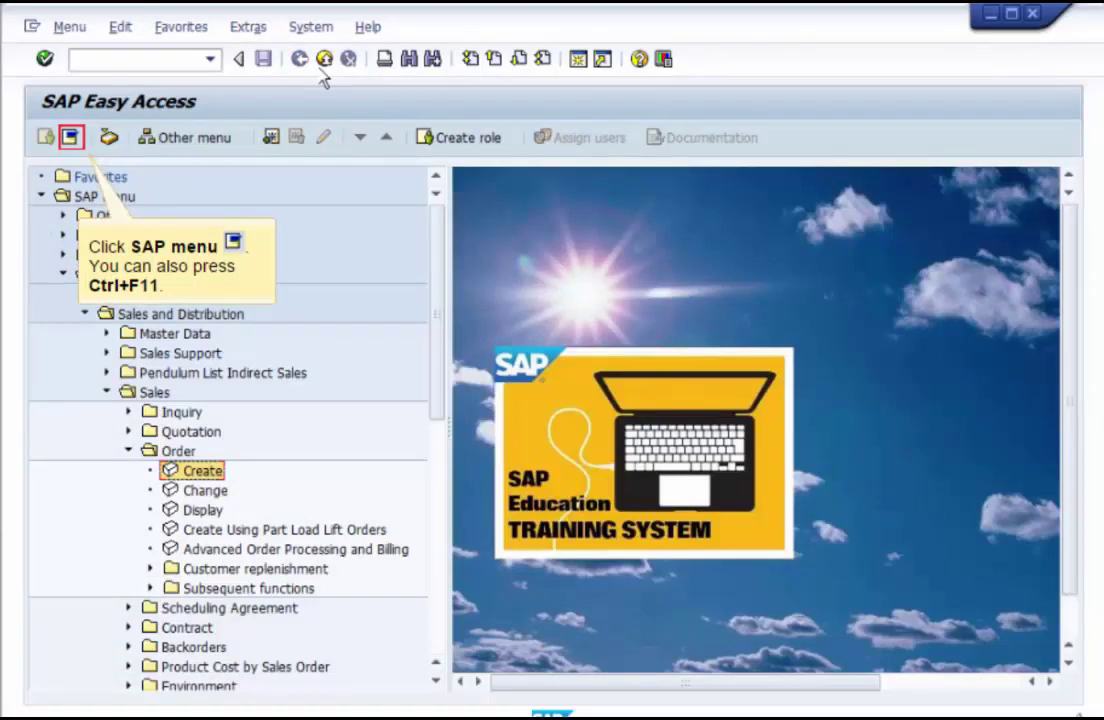
- Start the Project System period-end closing transaction for individual processing of settlement rules
click(70, 137)
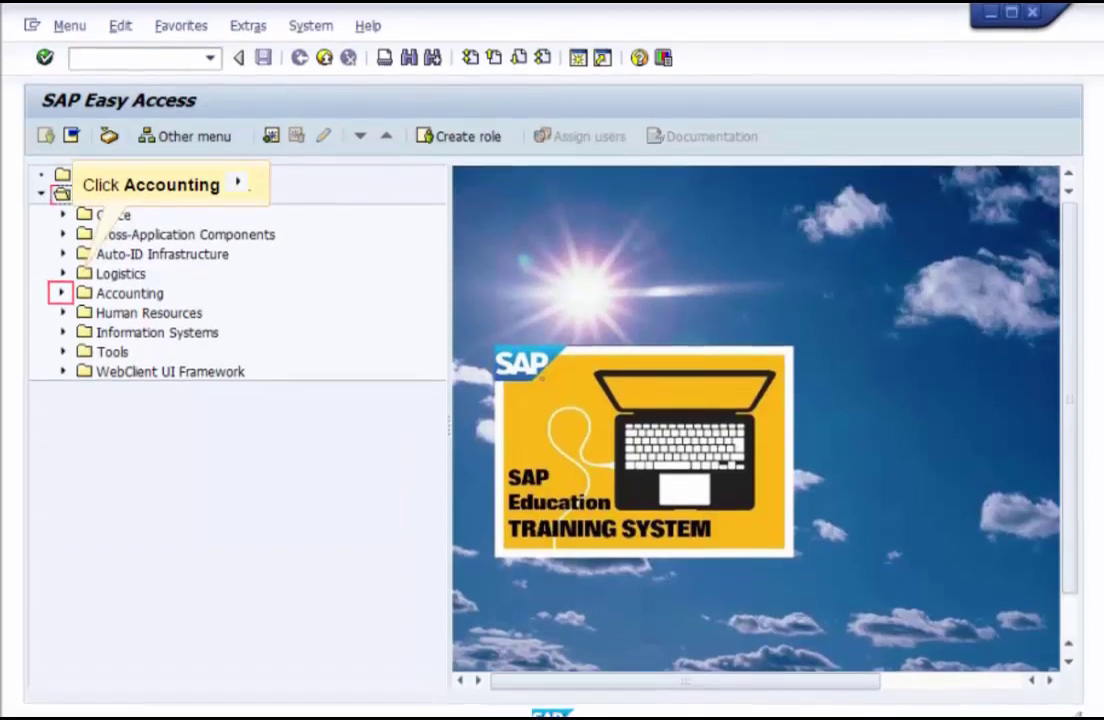
click(61, 294)
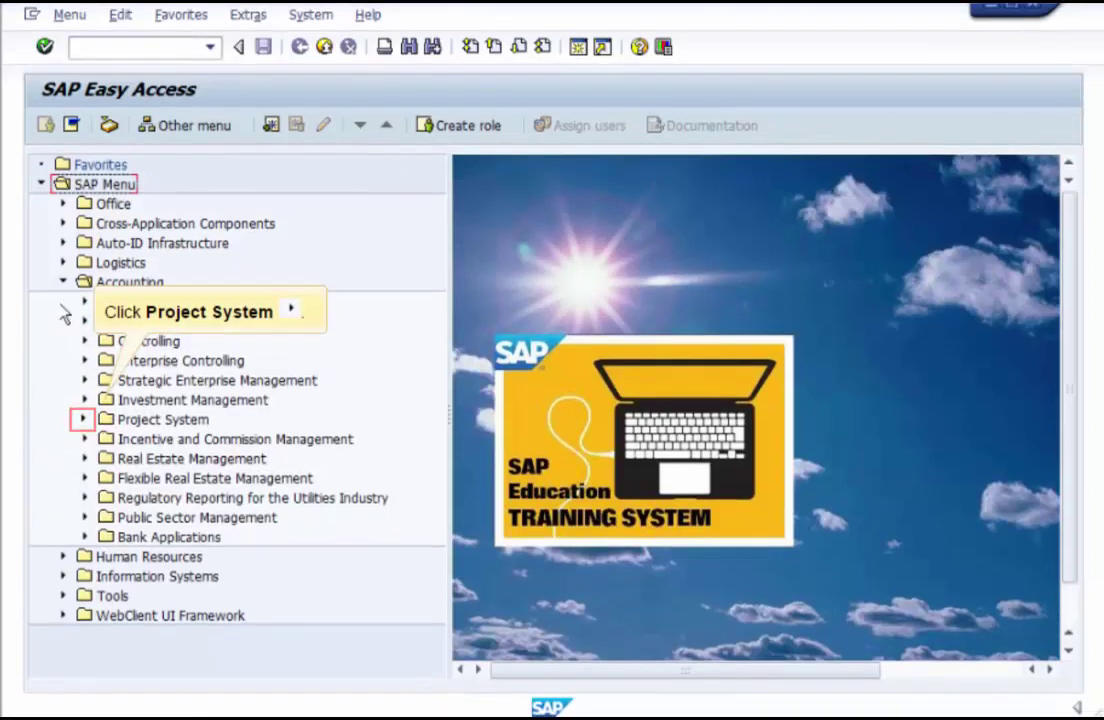
click(84, 420)
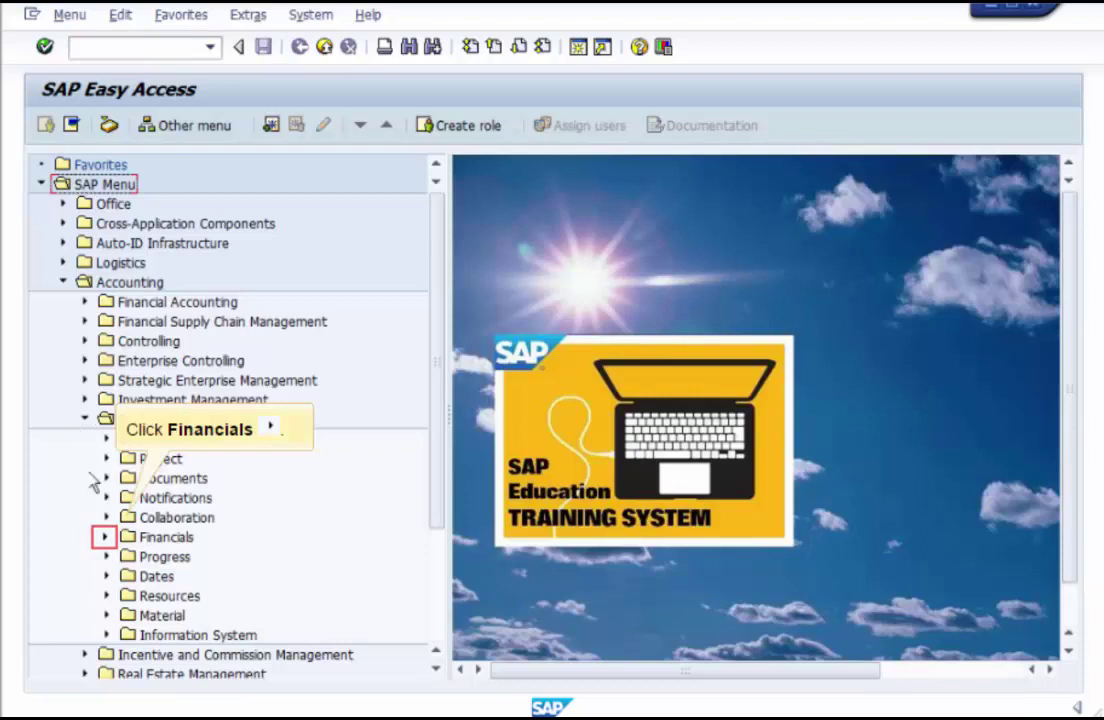
click(105, 537)
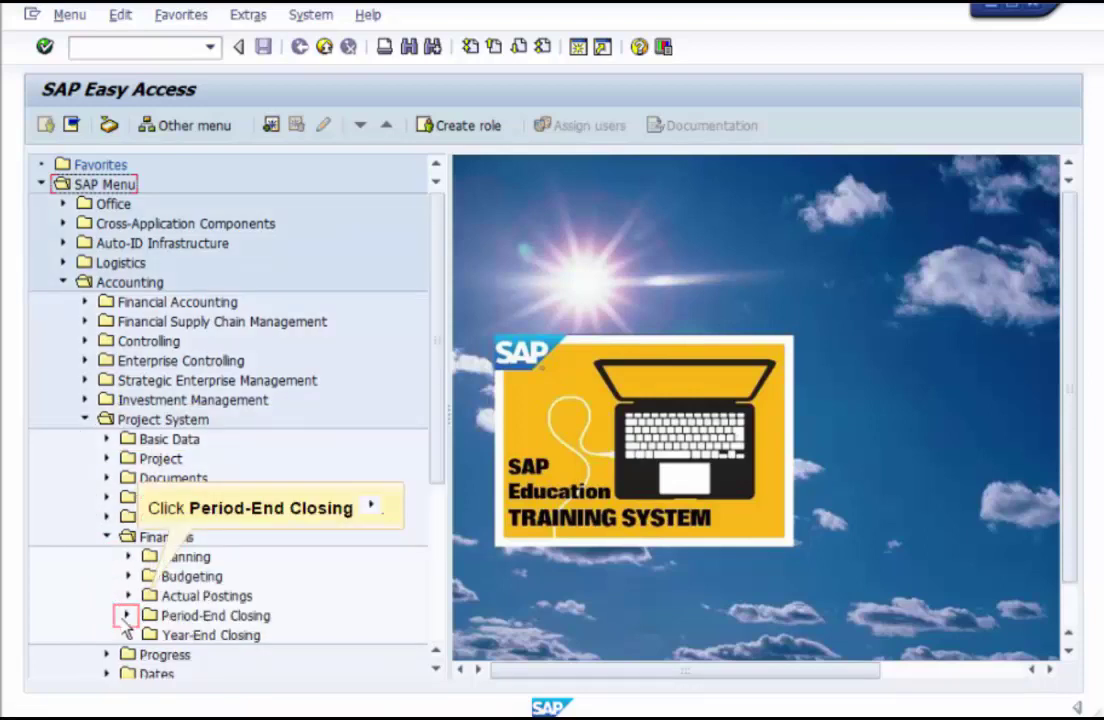
click(127, 615)
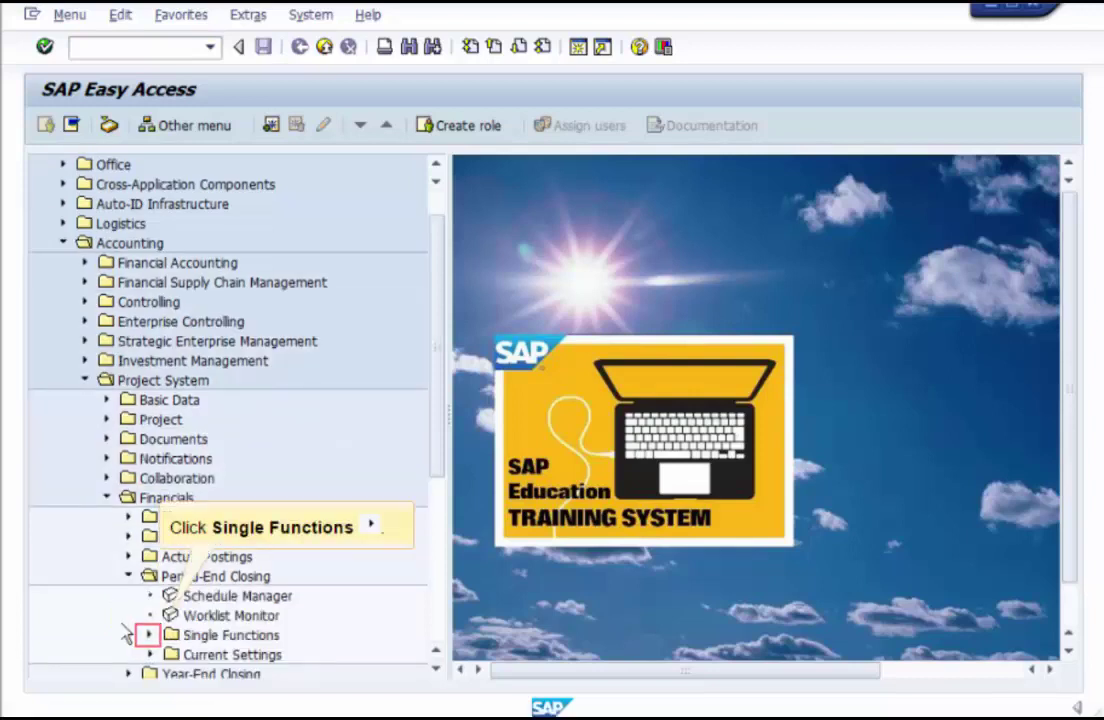
click(148, 636)
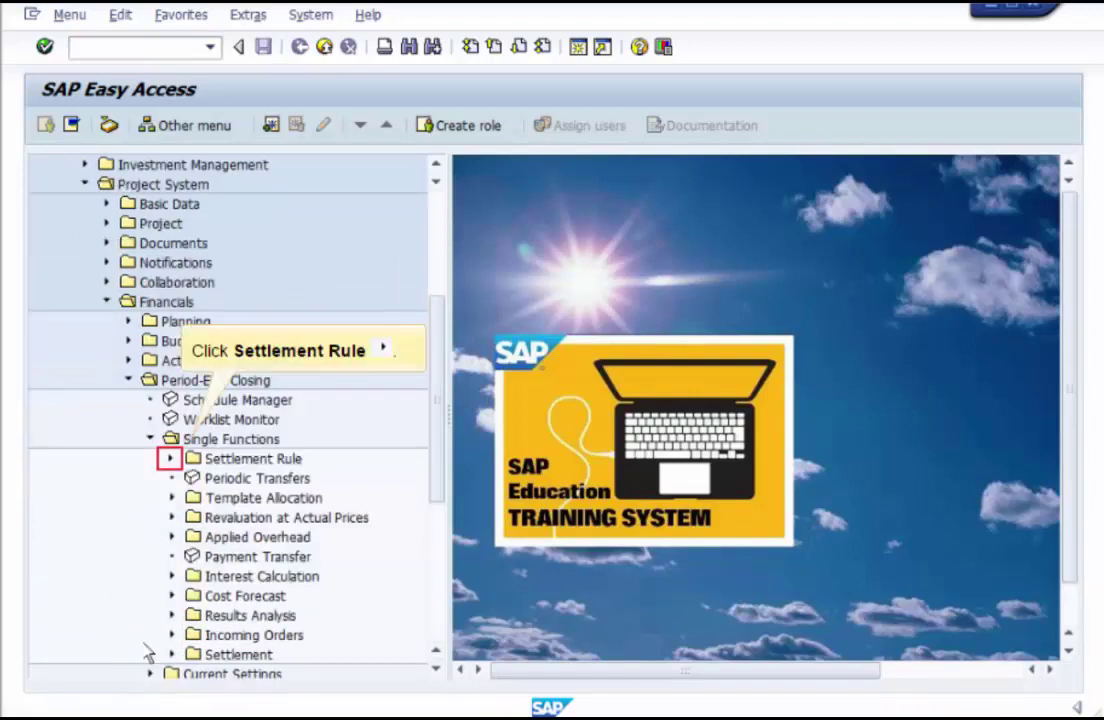
click(170, 458)
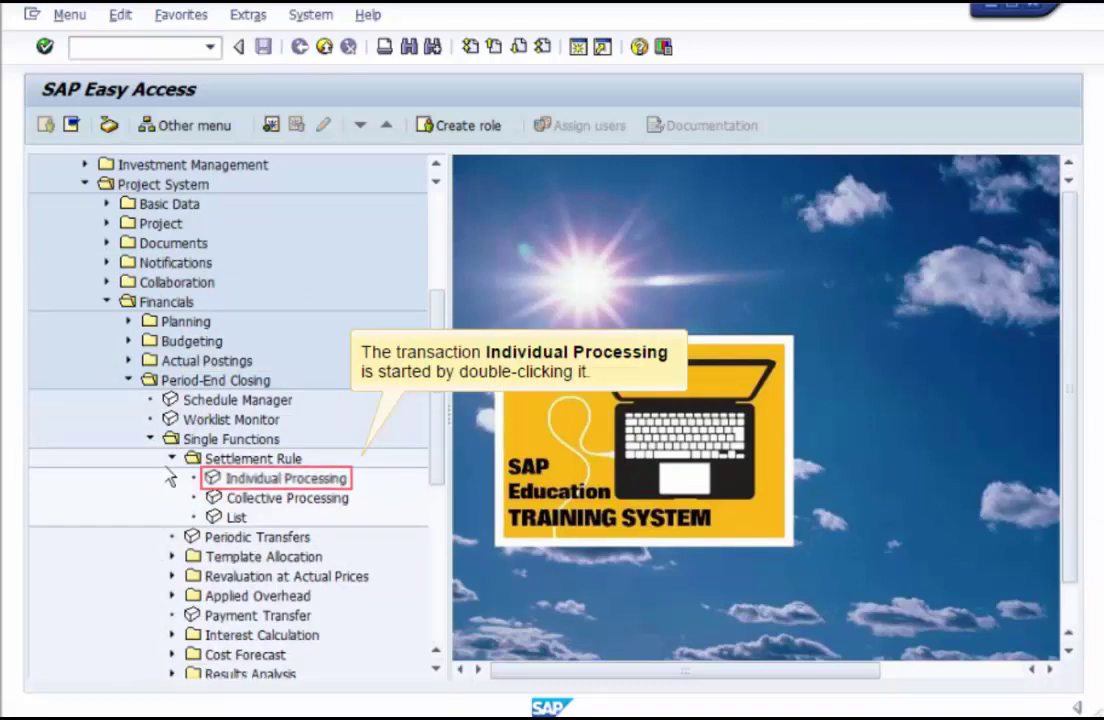
double_click(250, 484)
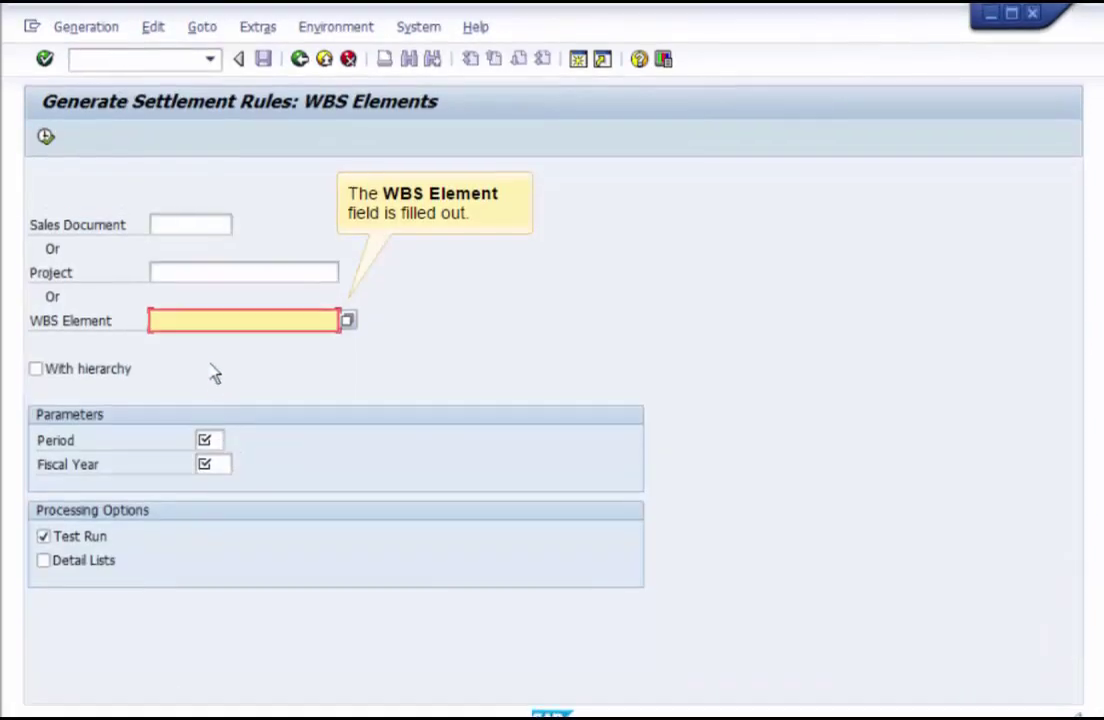
- Generate settlement rules for WBS element E-5520 with hierarchy for period 1, fiscal year 2015, as an update run without test mode, and exit
text(E-5520)
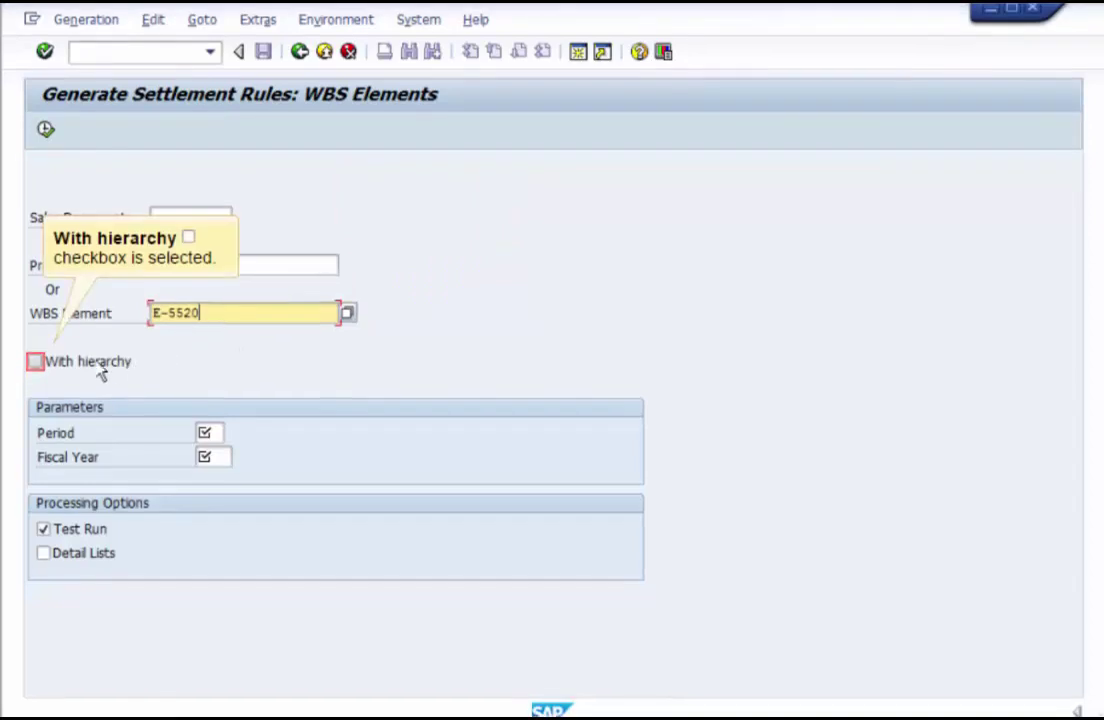
click(35, 362)
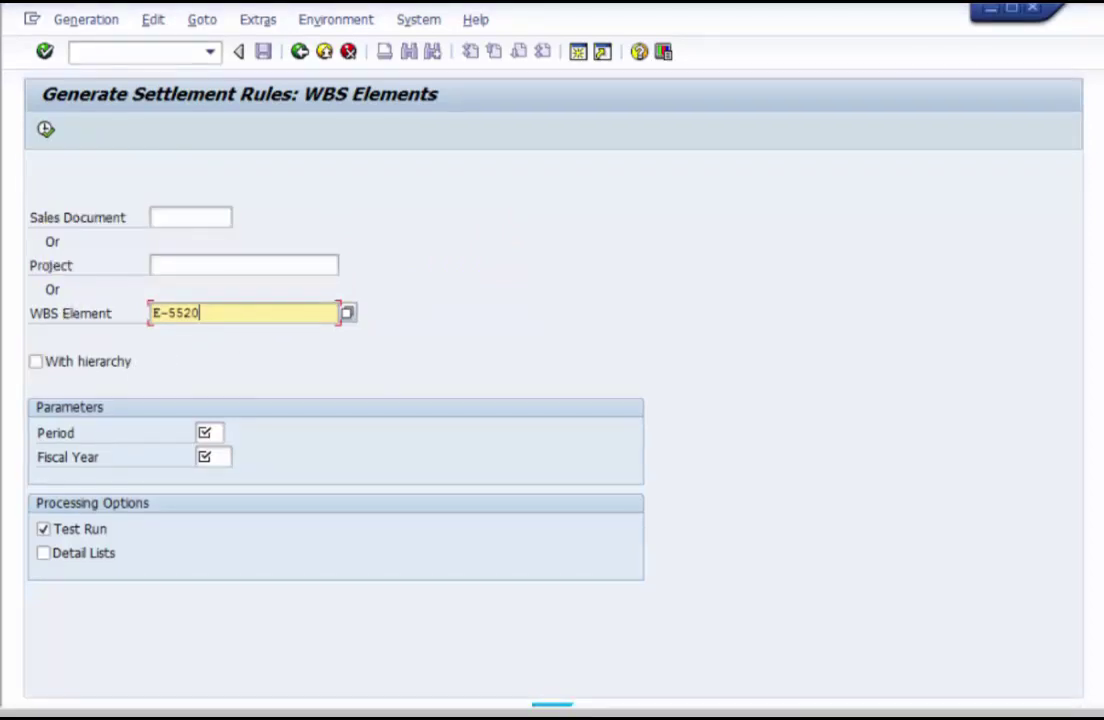
click(204, 434)
text(1)
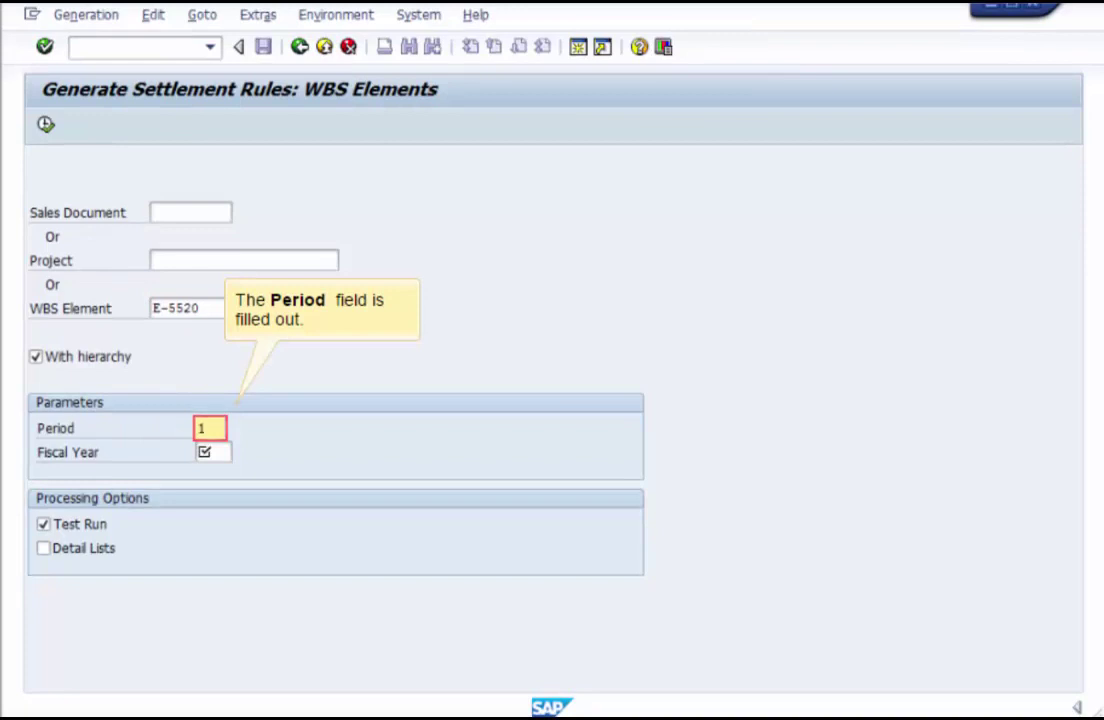
click(209, 458)
text(2015)
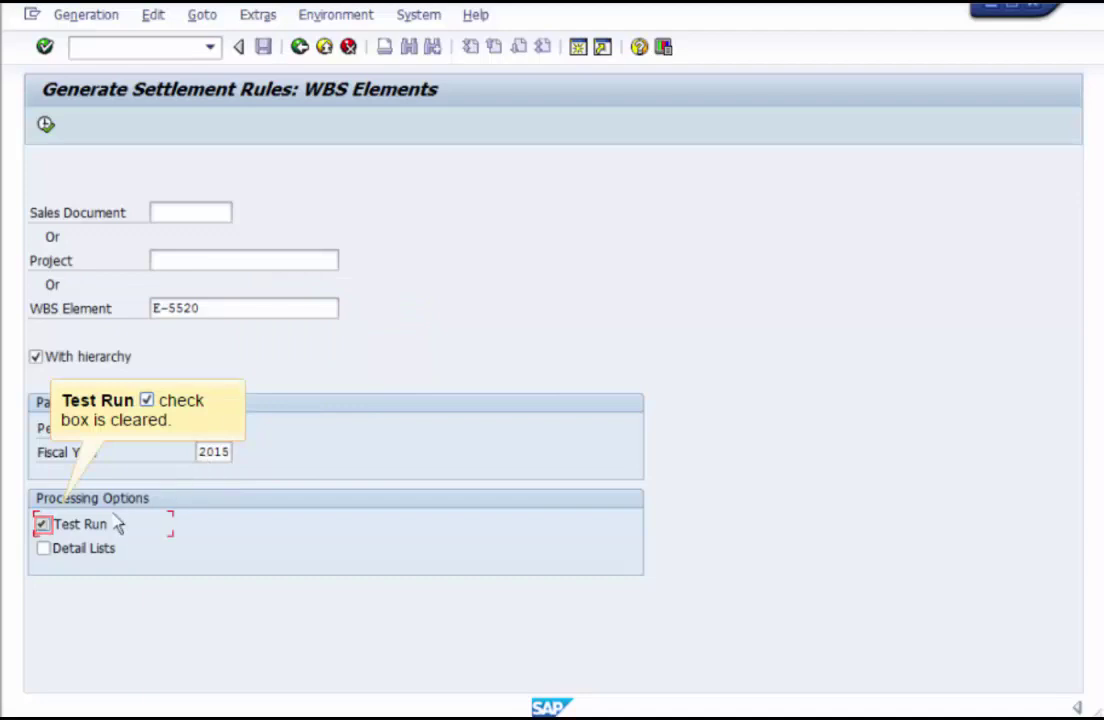
click(42, 524)
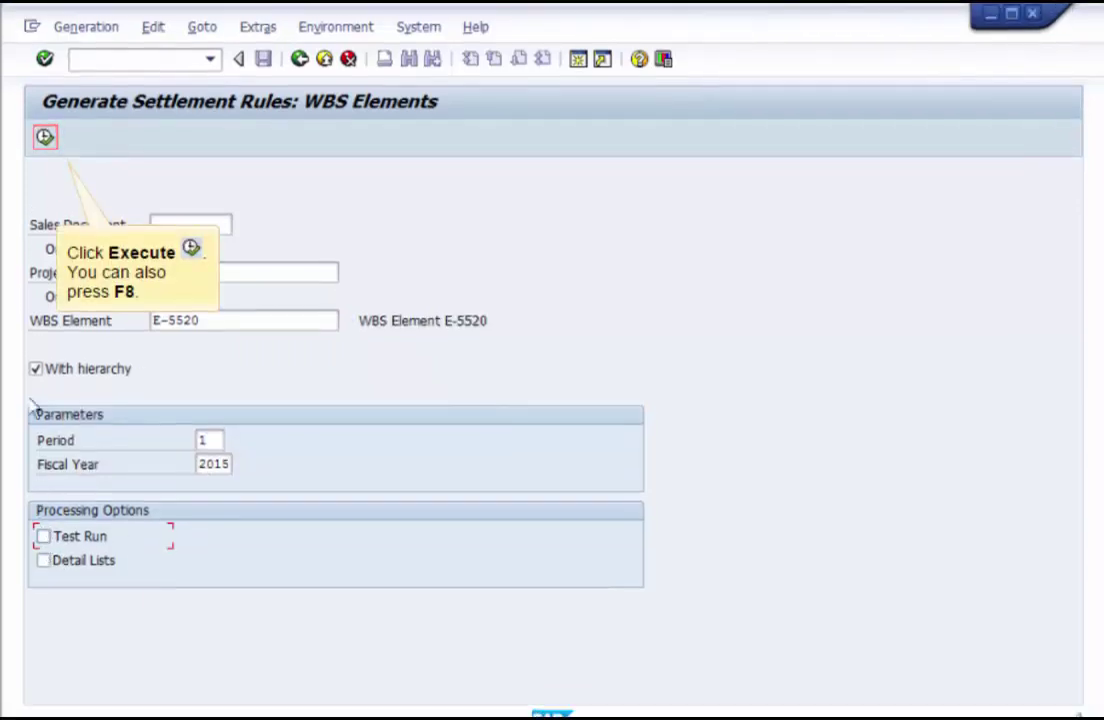
click(44, 137)
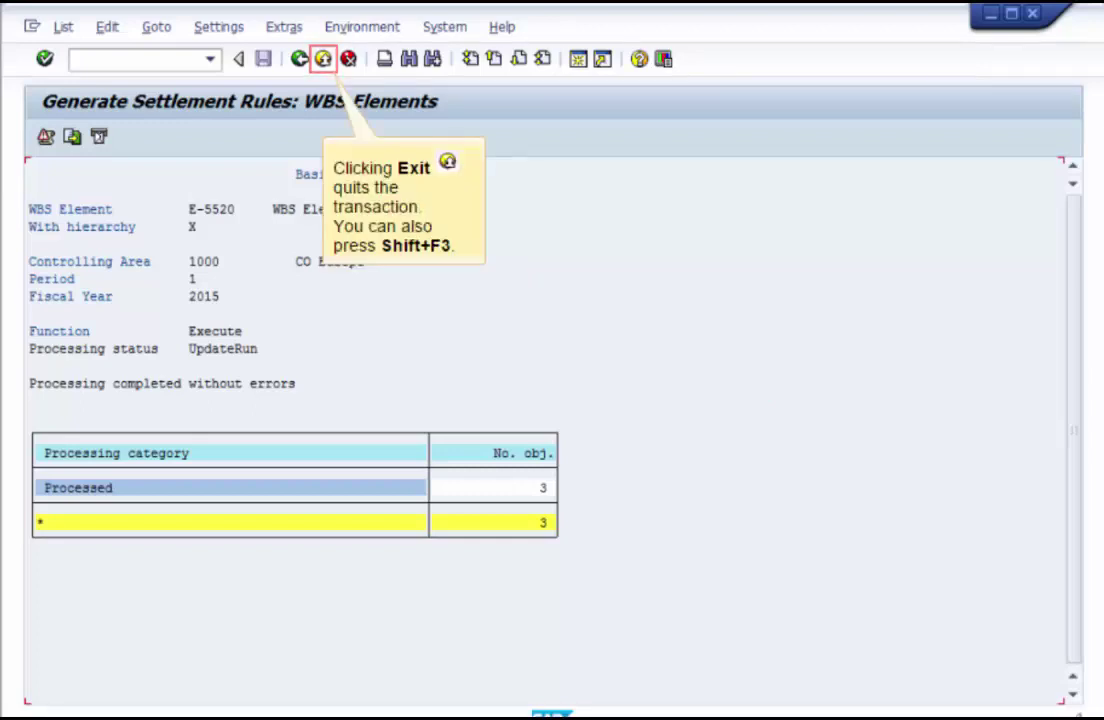
click(323, 62)
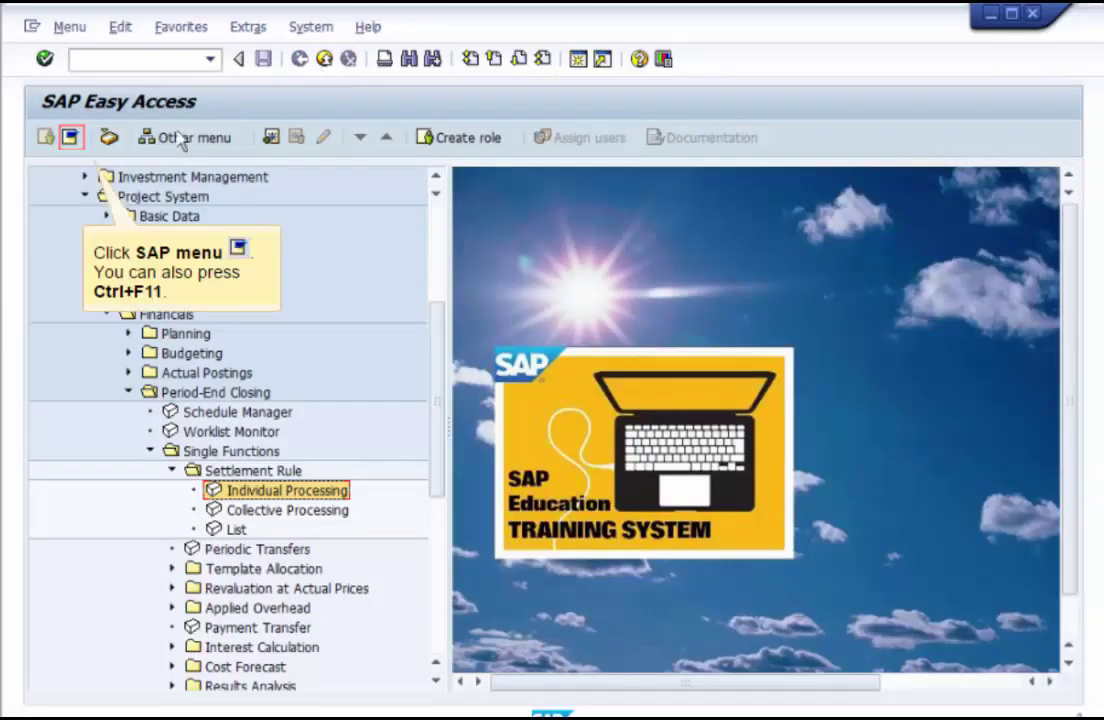
- Open the project definition E-5520 in the Project Builder
click(70, 137)
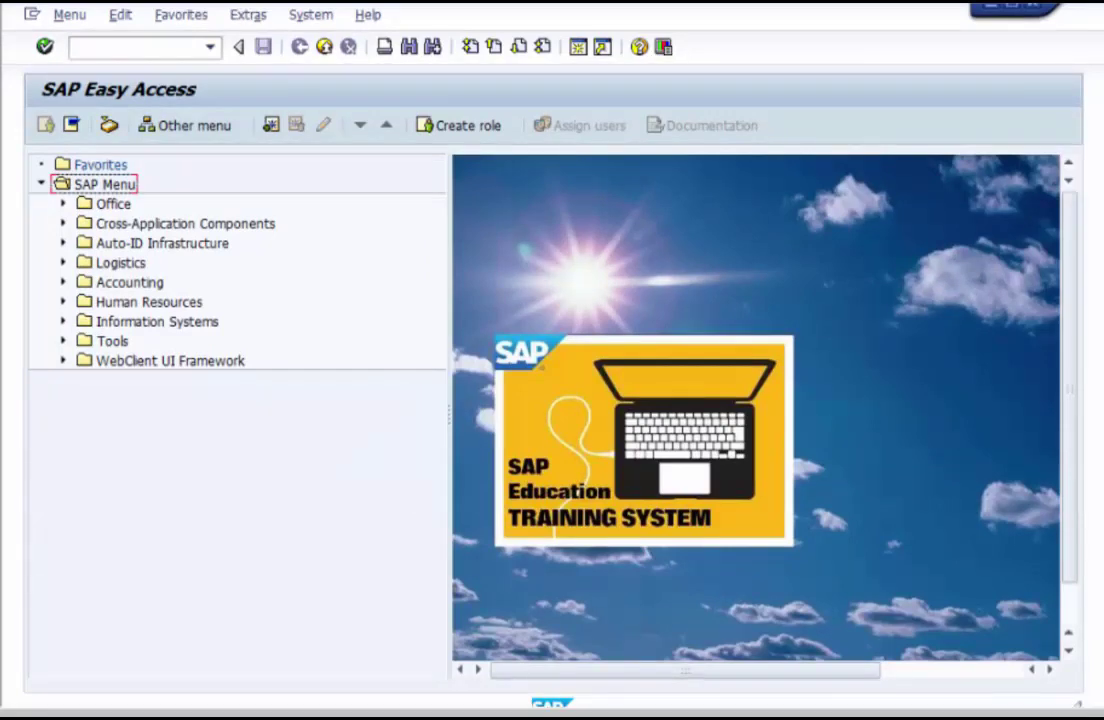
click(60, 294)
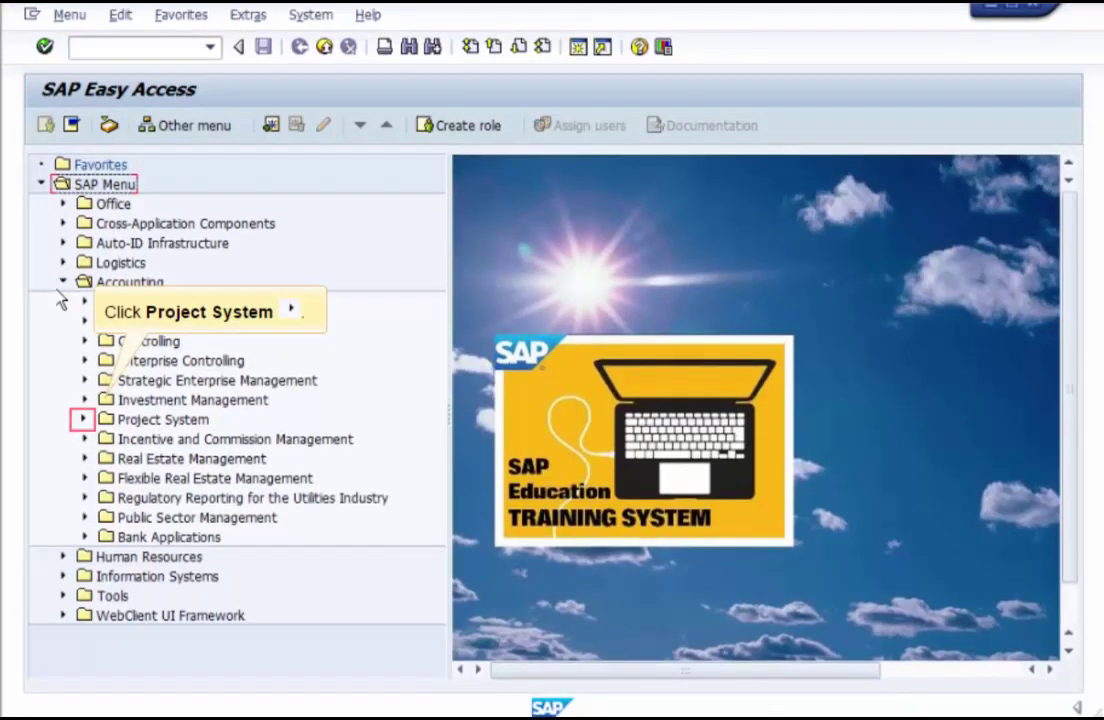
click(81, 428)
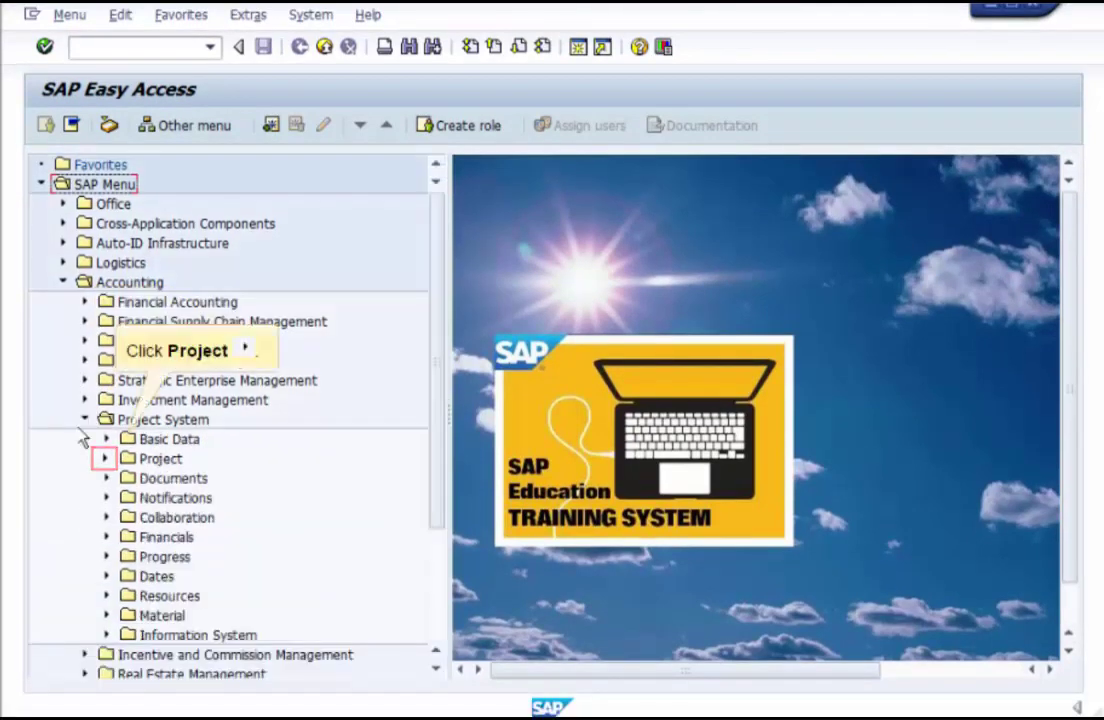
click(104, 460)
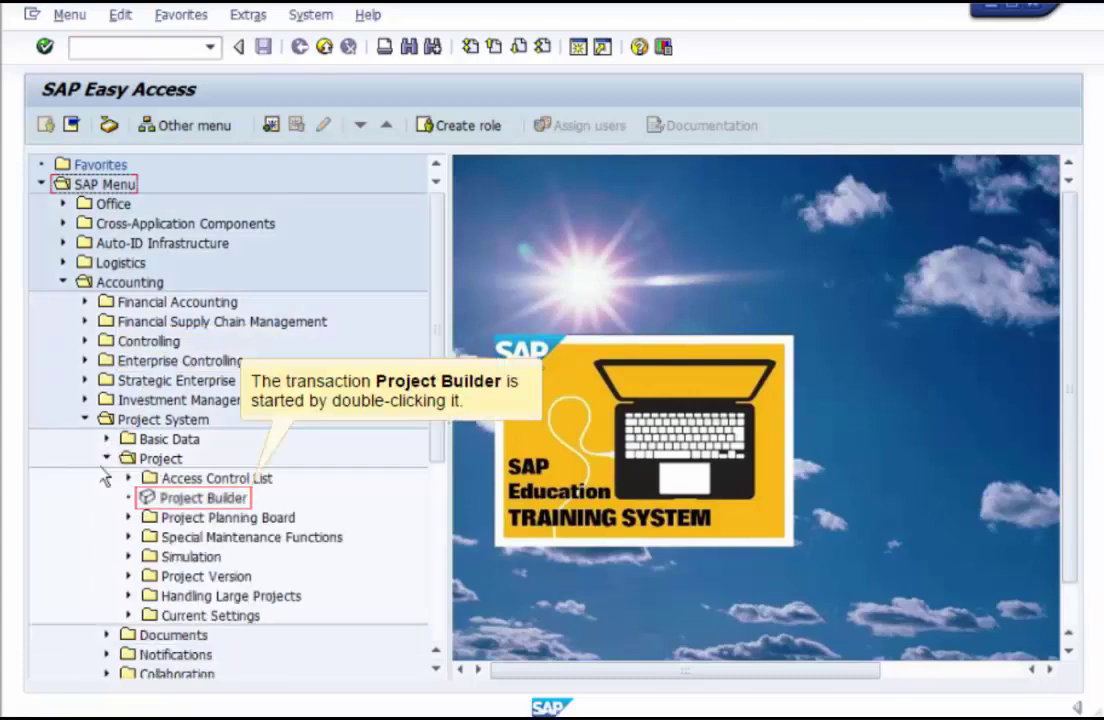
double_click(172, 505)
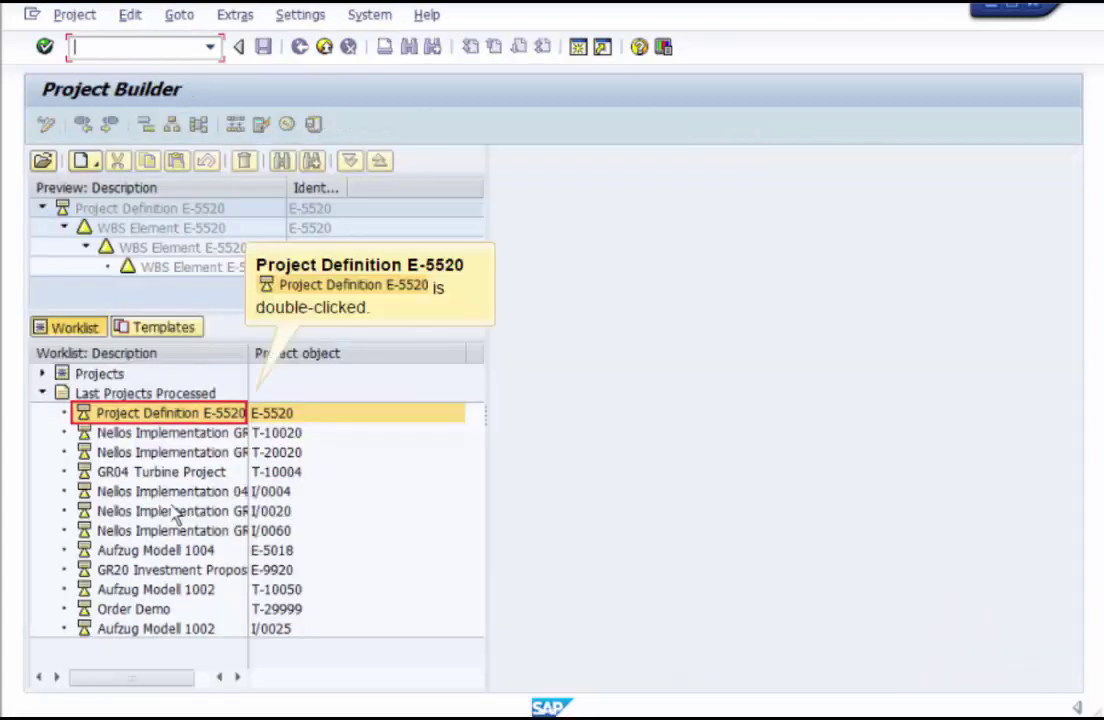
double_click(135, 414)
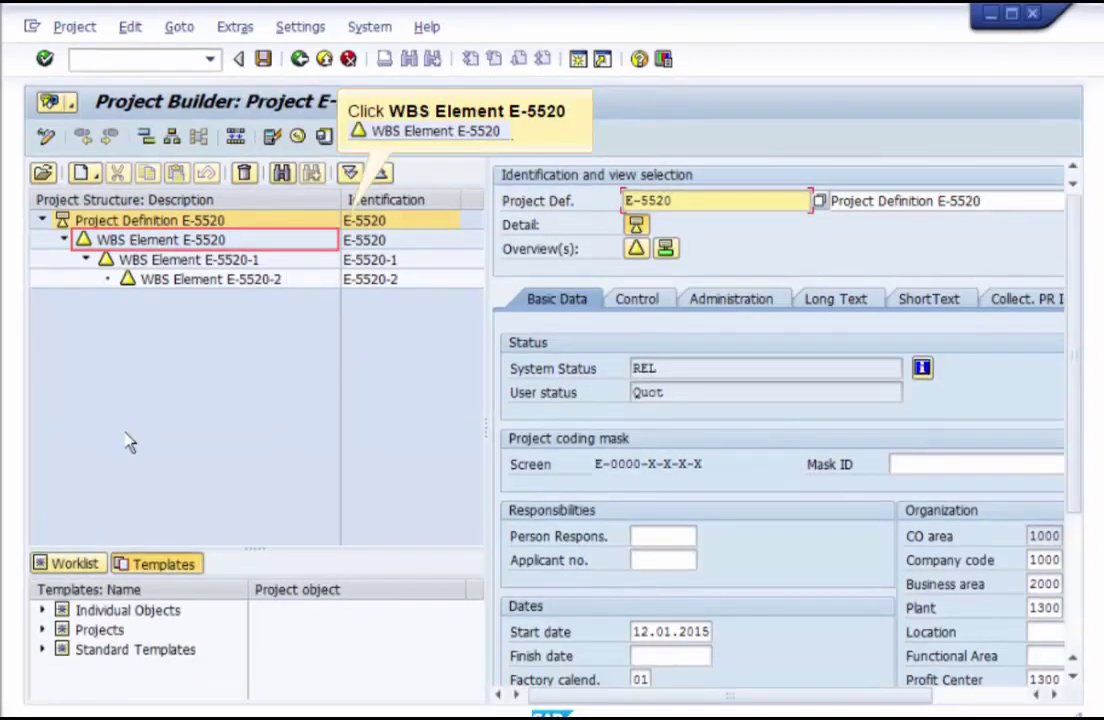
- Set the results analysis key of WBS element E-5520 to 130000, save the project and exit
click(155, 255)
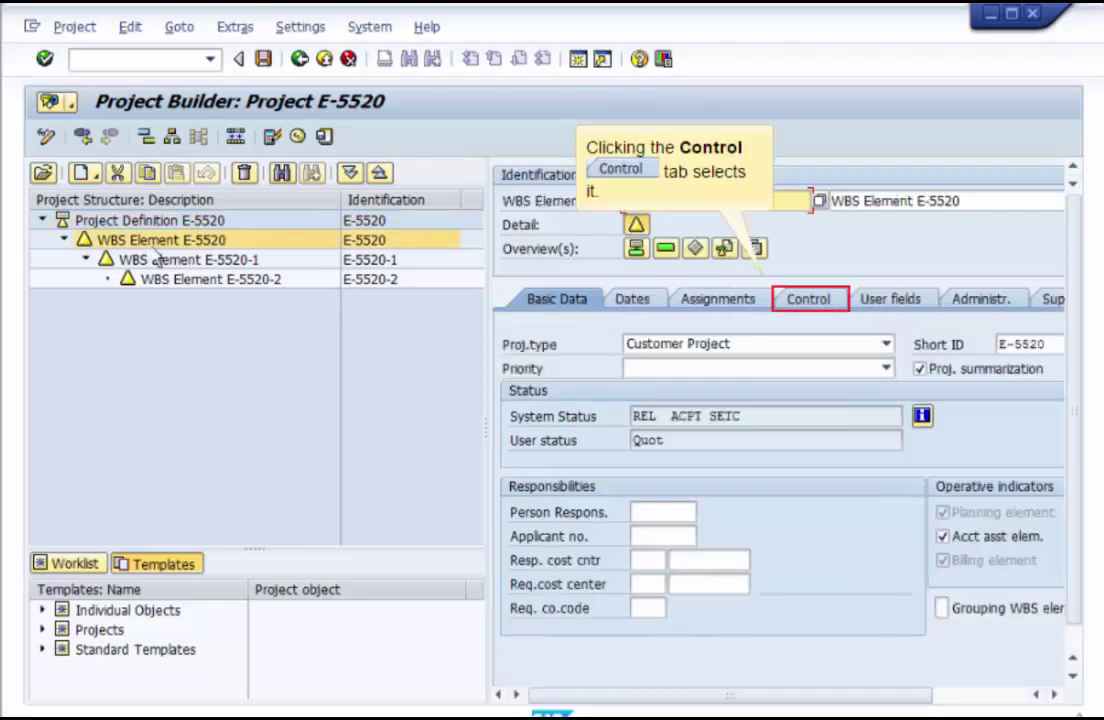
click(805, 308)
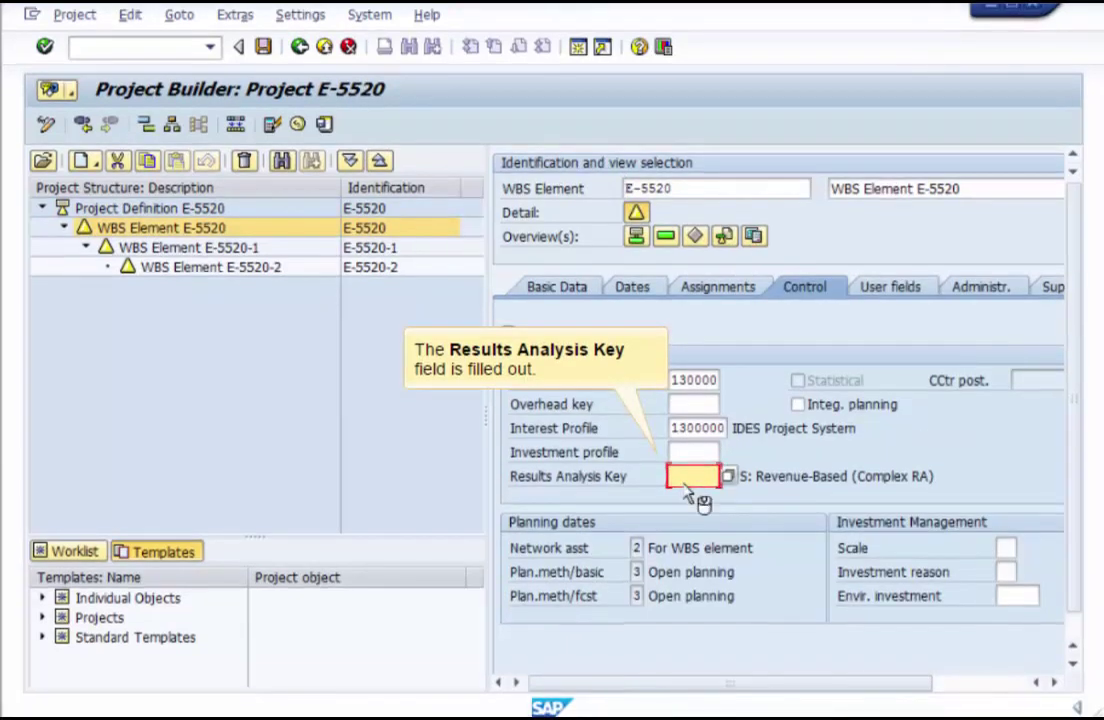
text(130000)
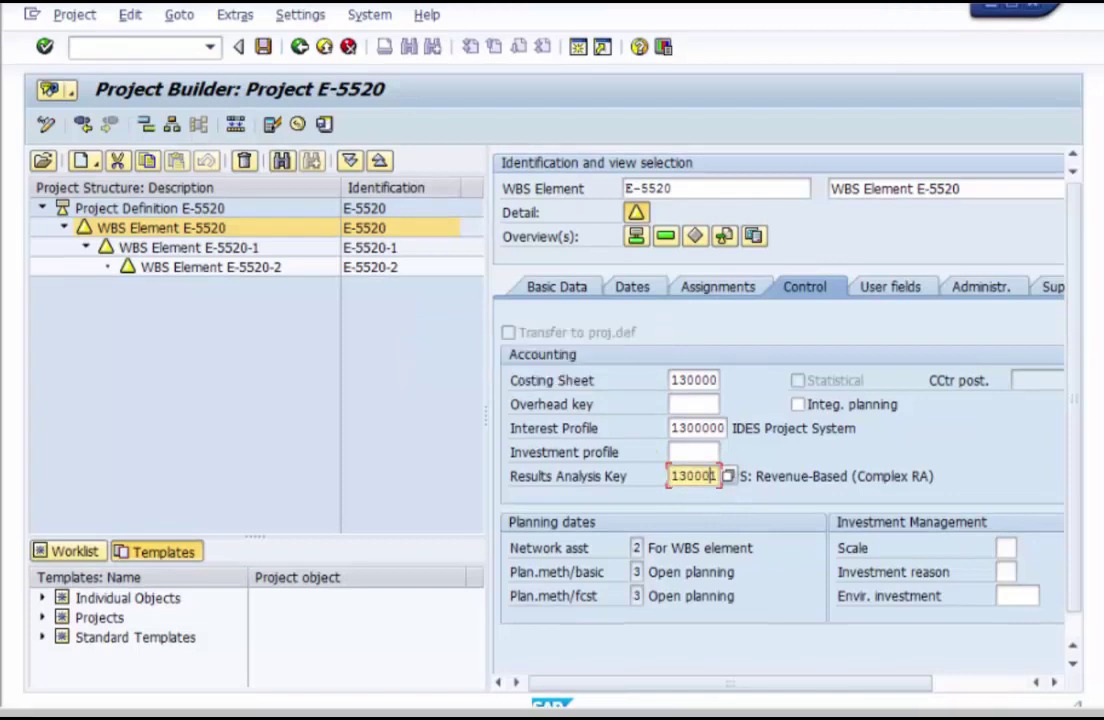
key(Tab)
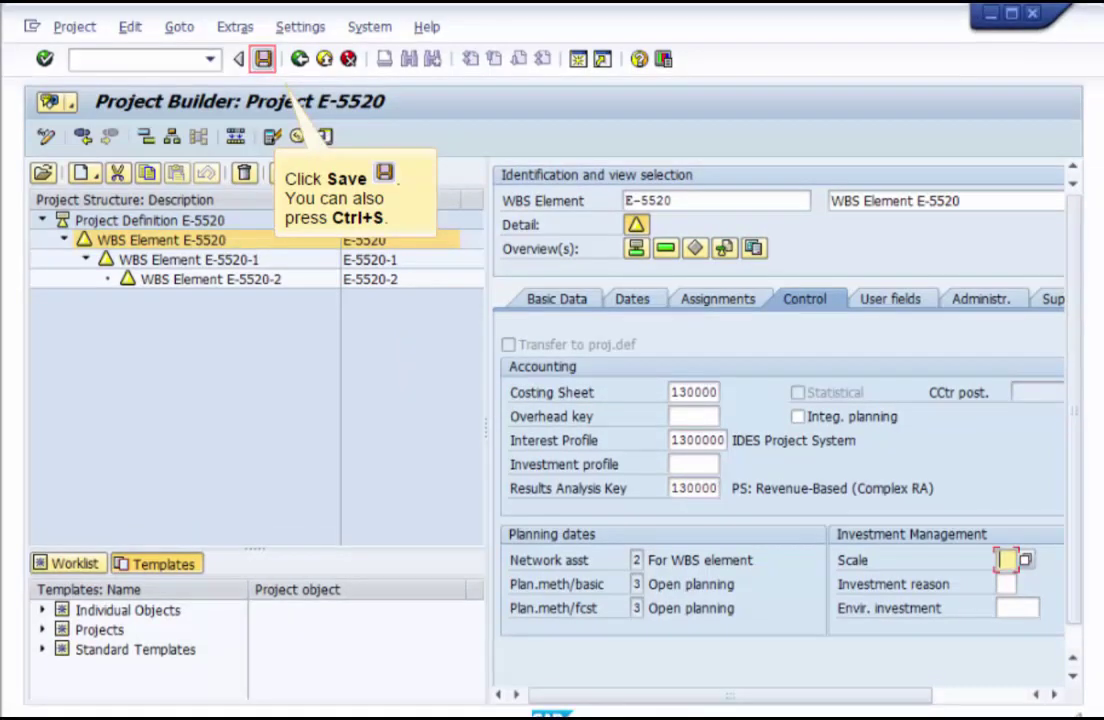
click(263, 59)
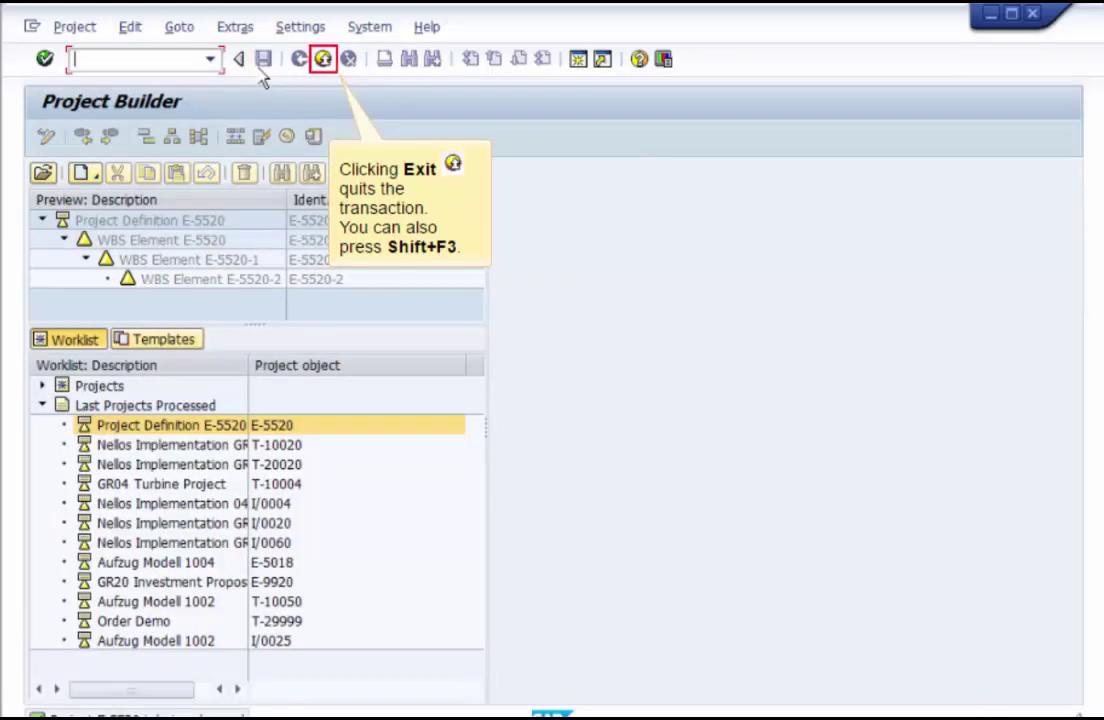
click(323, 62)
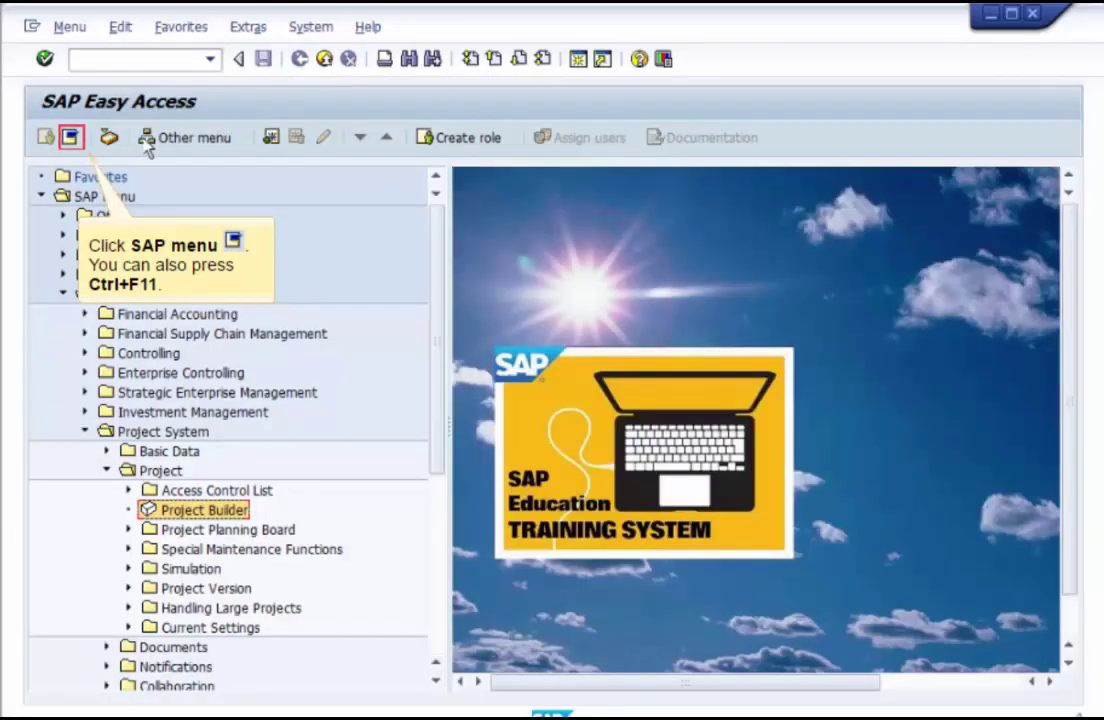
- Start the Project System financial planning transaction for changing cost and activity inputs in WBS
click(70, 137)
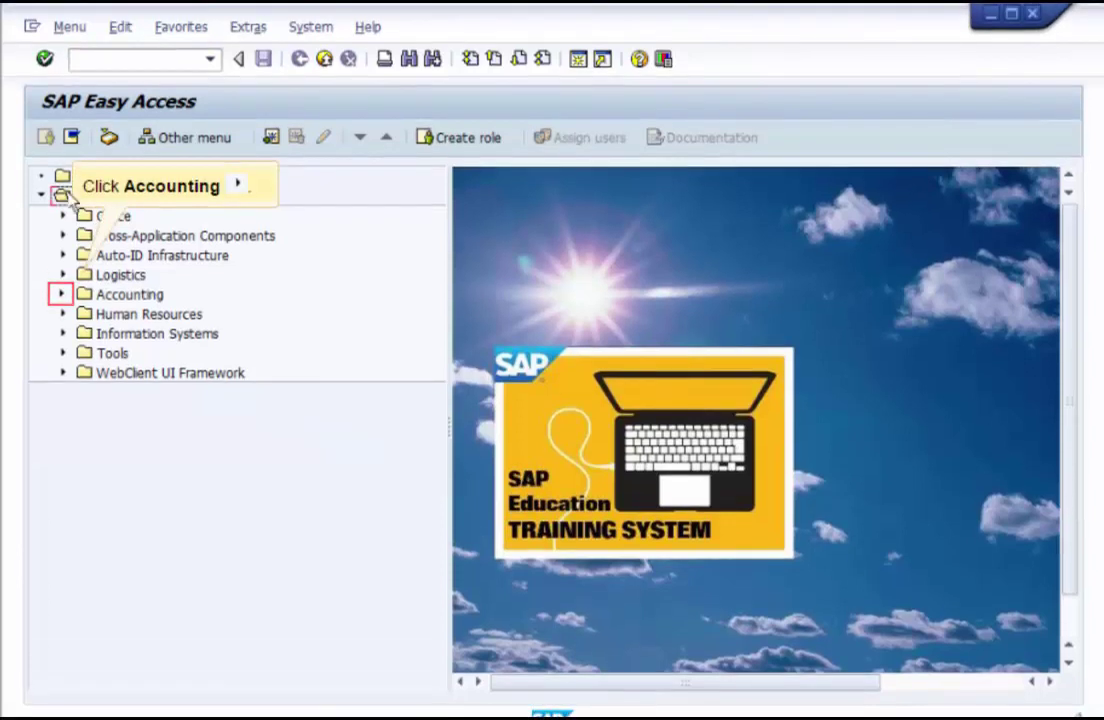
click(61, 294)
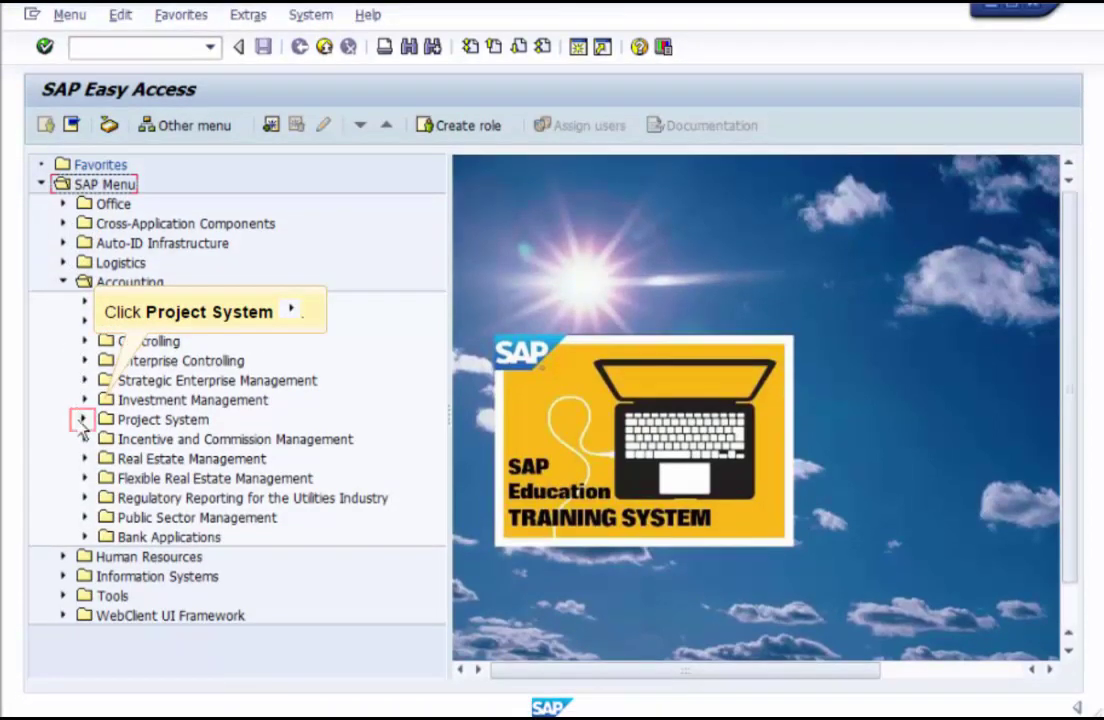
click(84, 421)
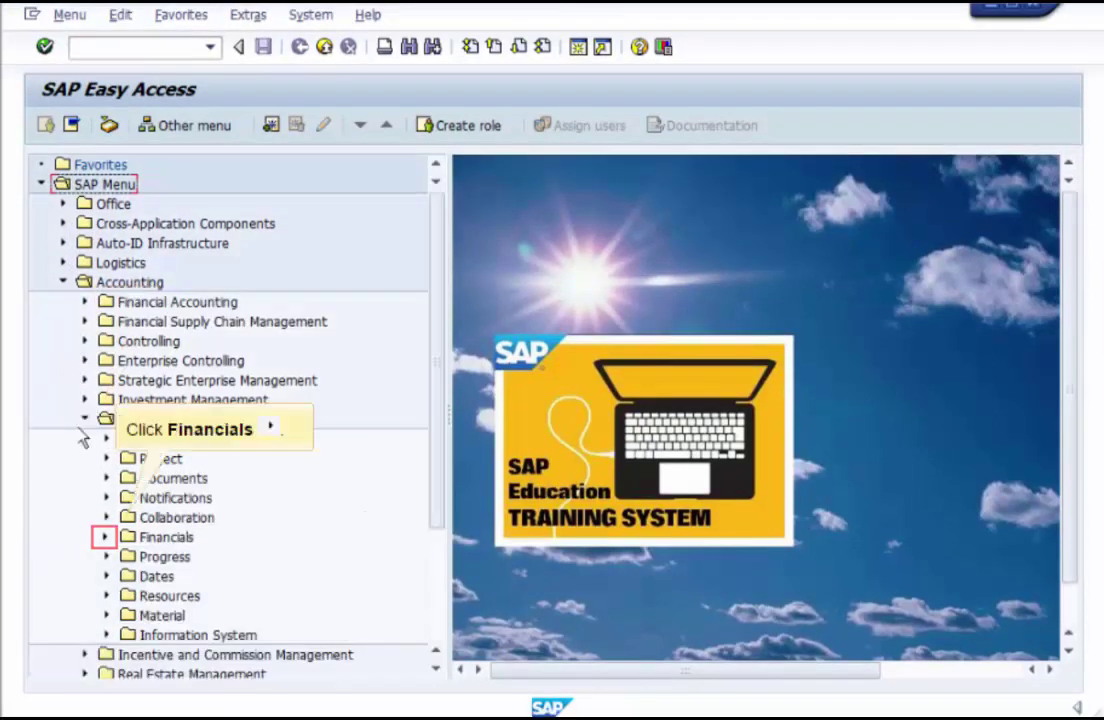
click(104, 540)
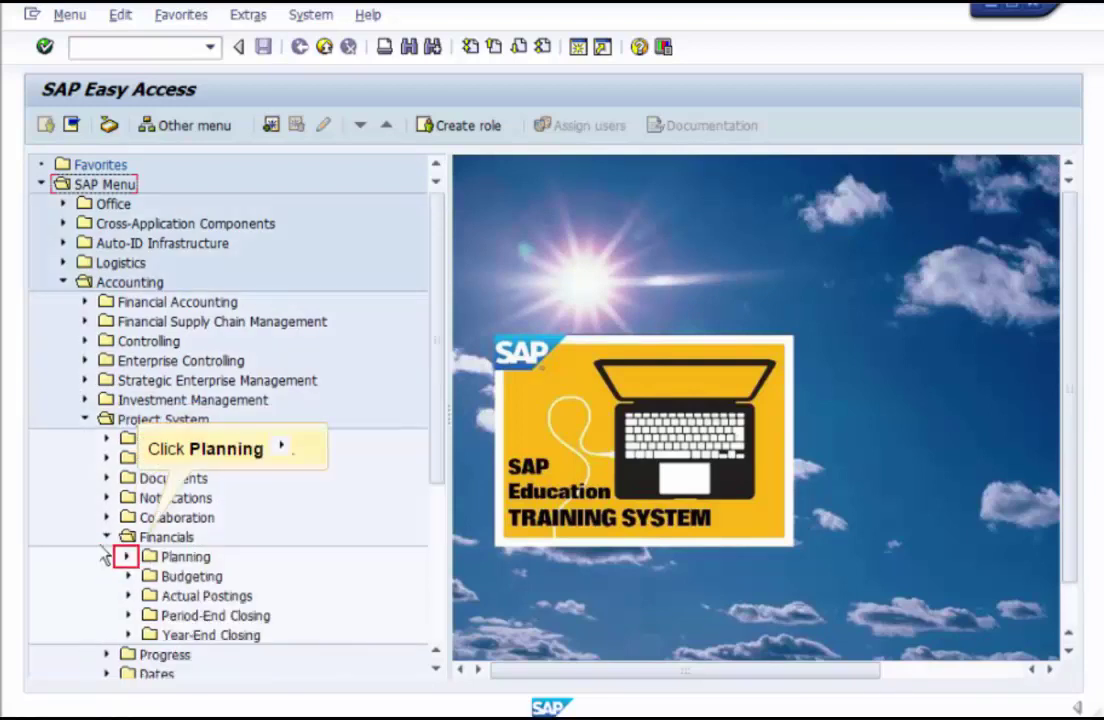
click(124, 568)
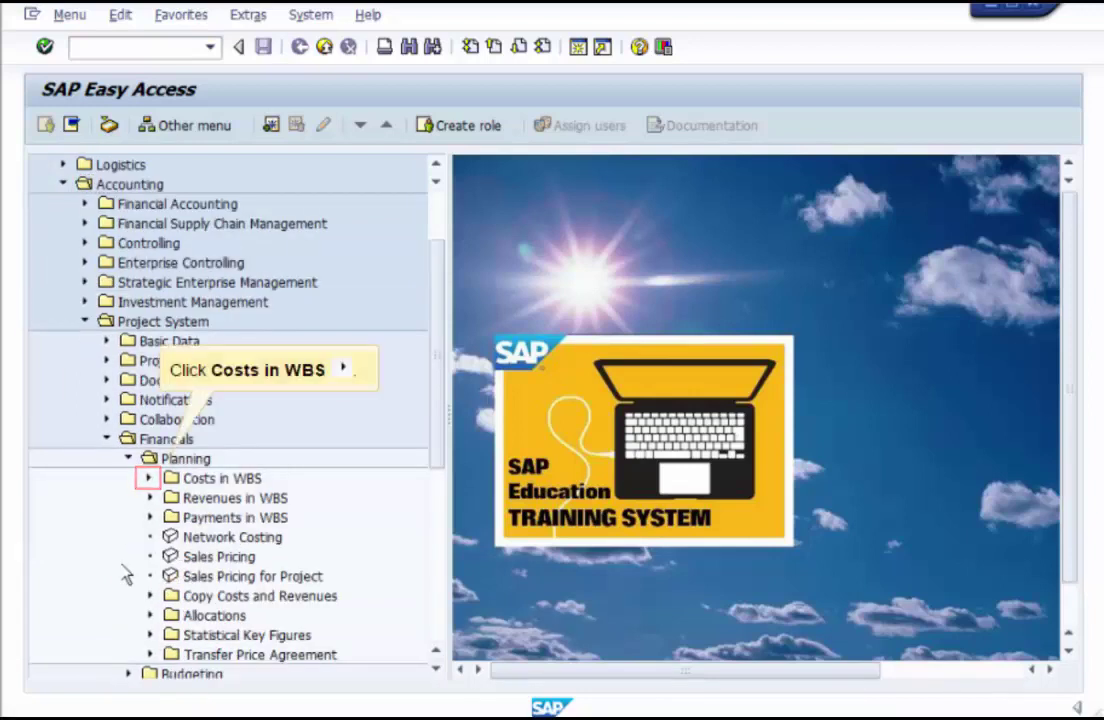
click(148, 485)
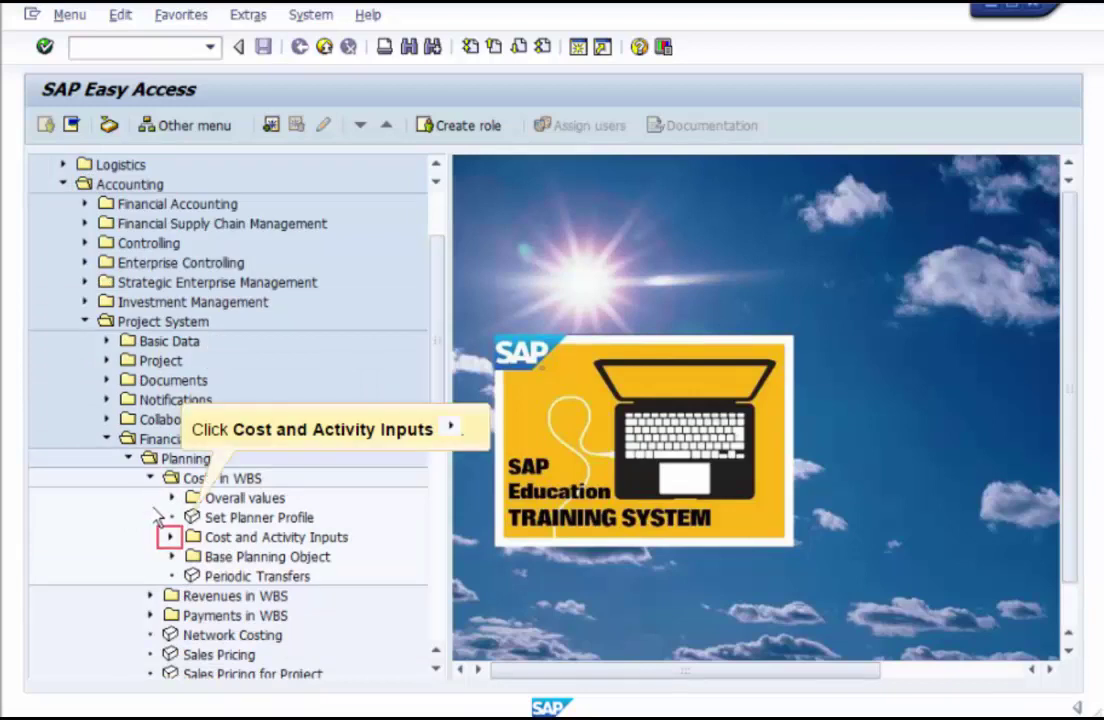
click(169, 545)
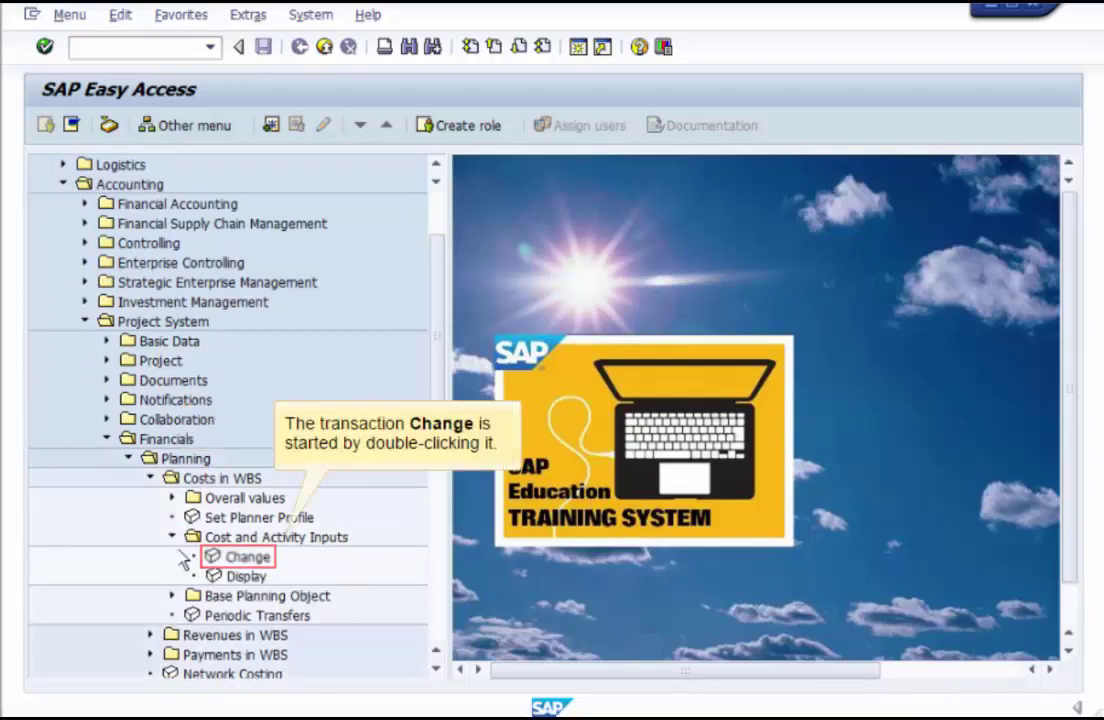
double_click(232, 561)
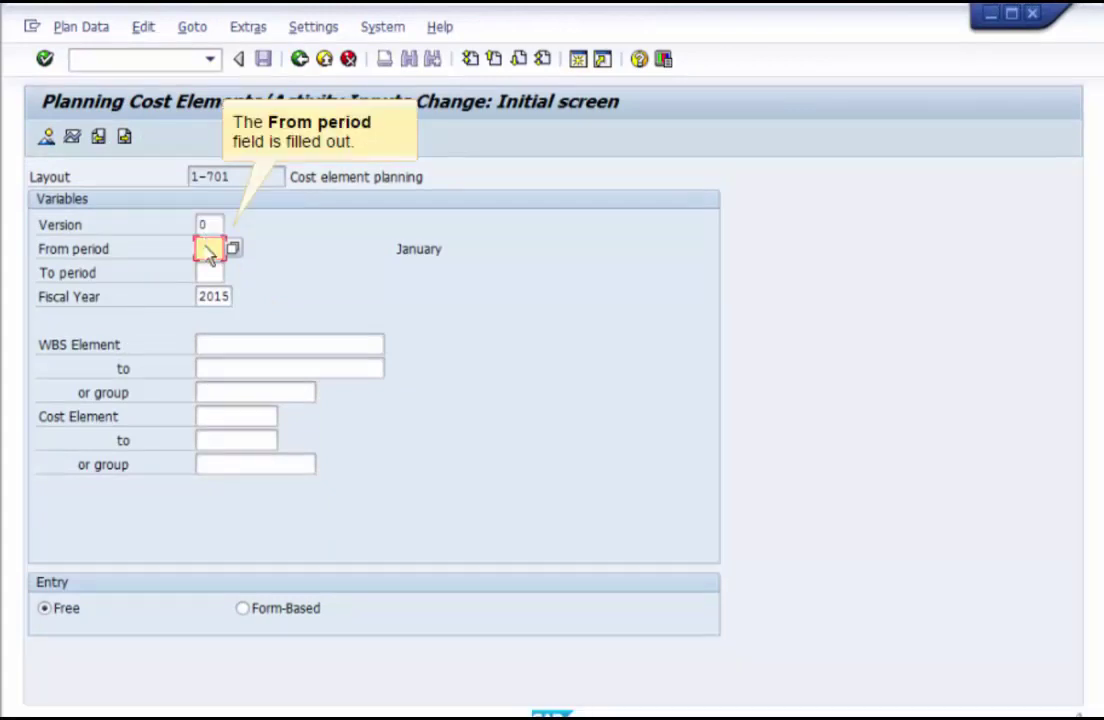
- Plan total costs of 1000 for WBS element E-5520 on cost element 400000 for periods 1 to 3, fiscal year 2015, and post
text(12)
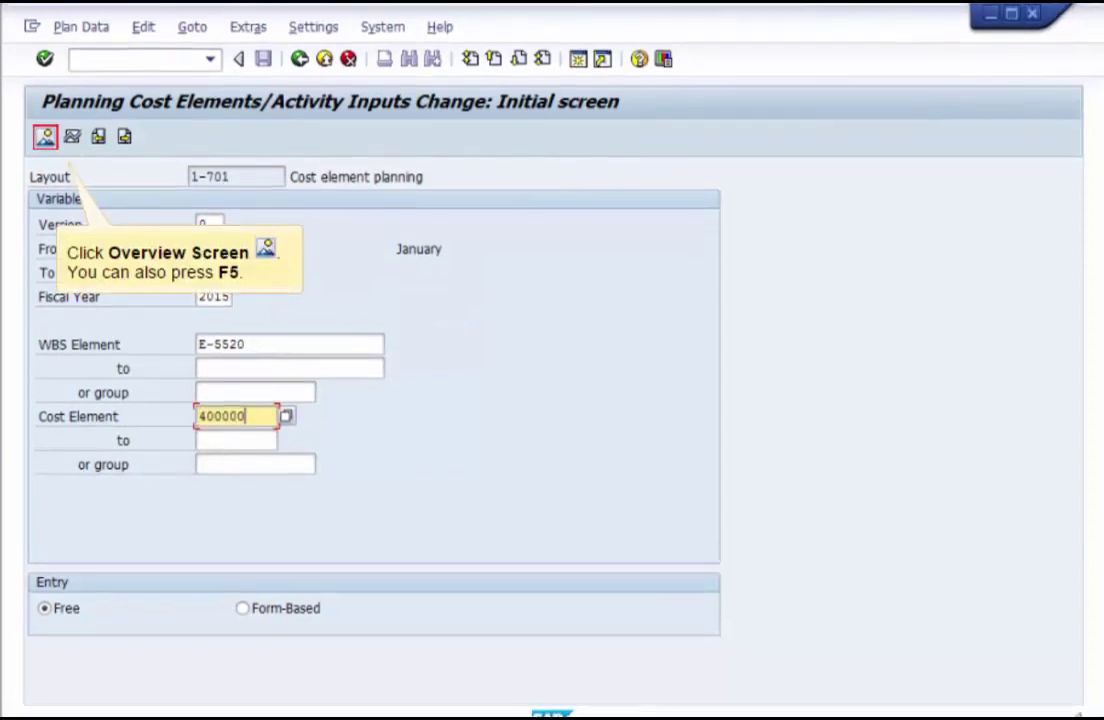
click(45, 137)
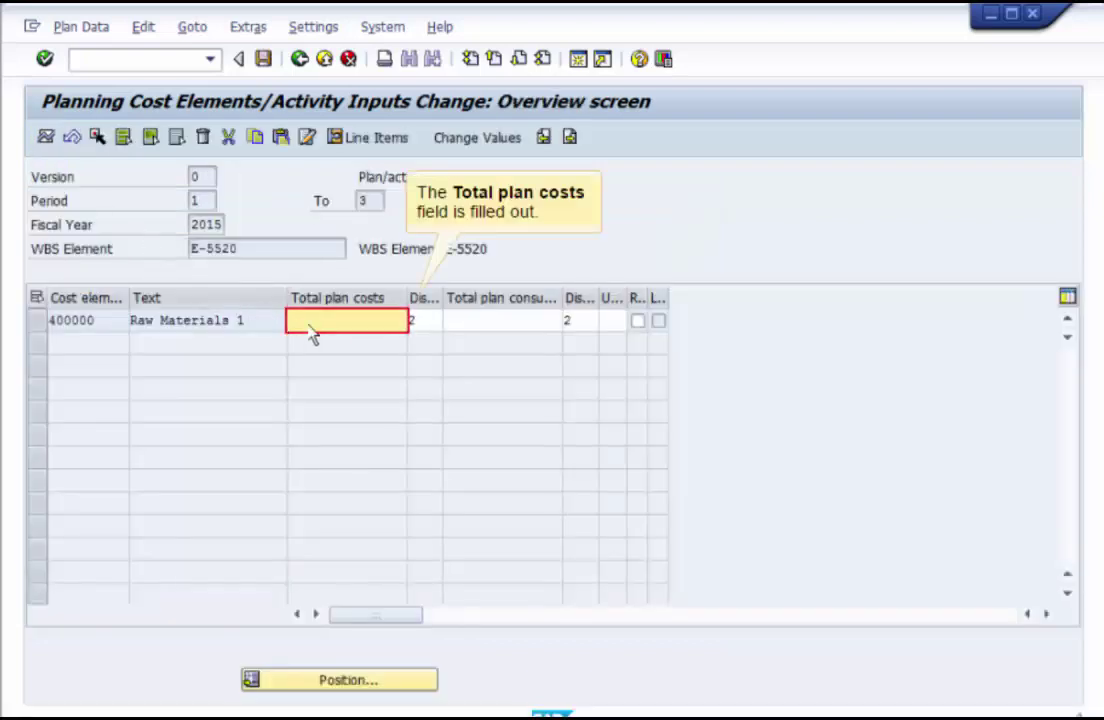
text(1000)
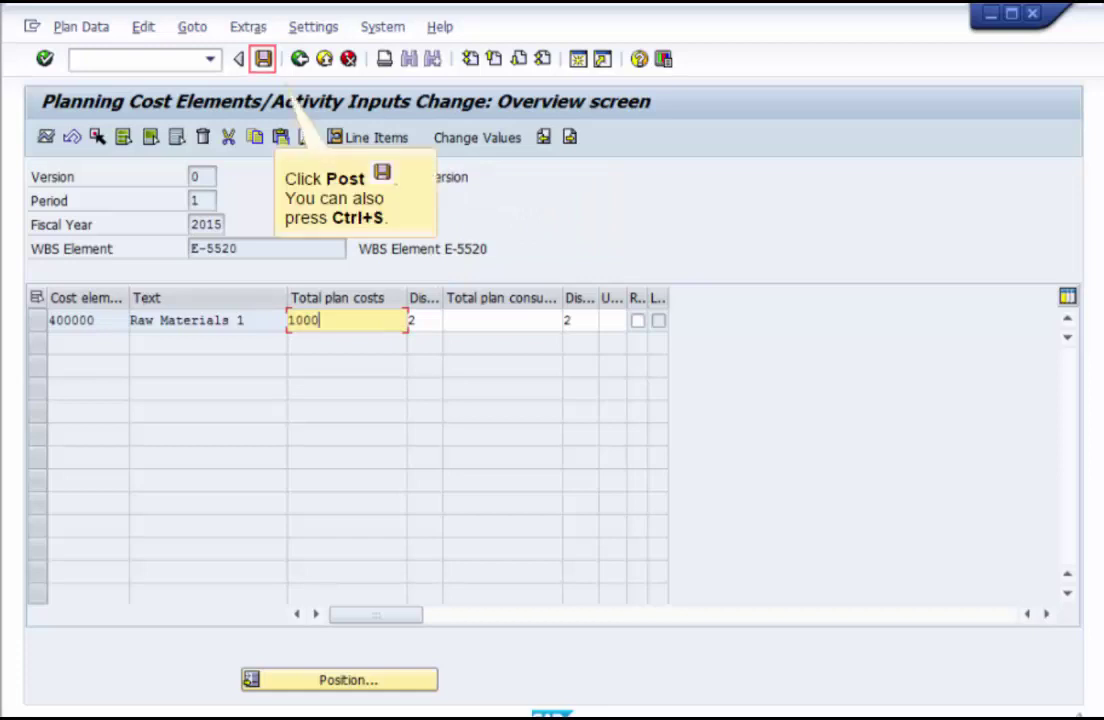
click(263, 60)
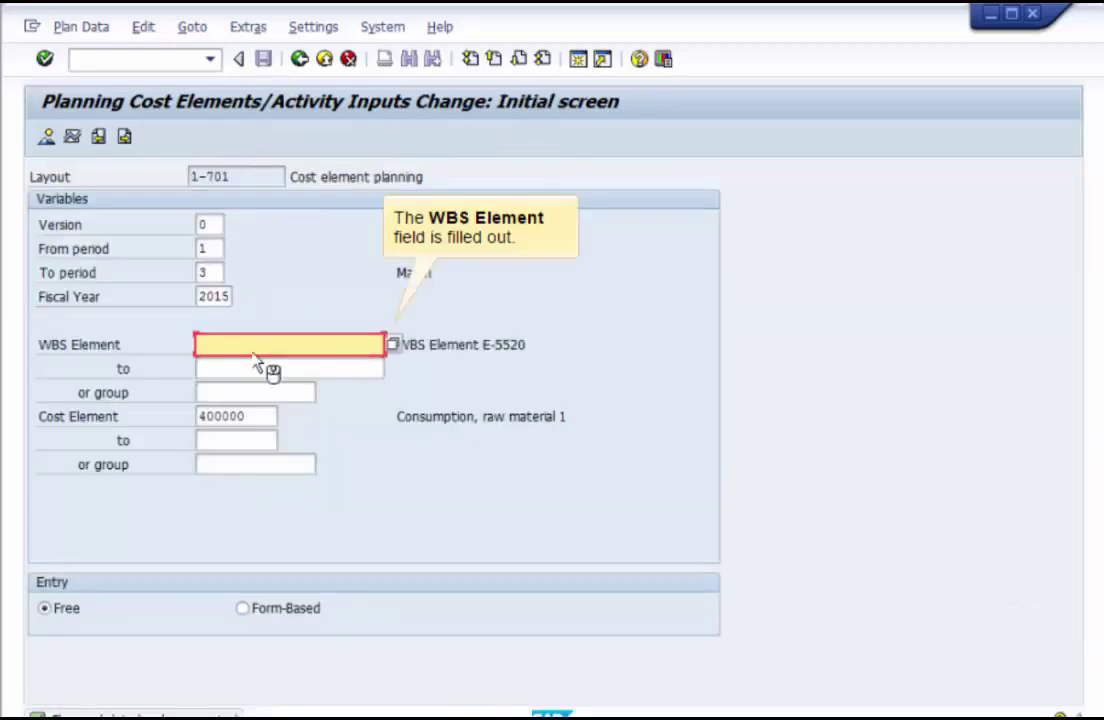
- Plan total costs of 1000 on cost element 400000 for WBS element E-5520-1 and post
text(E-5520)
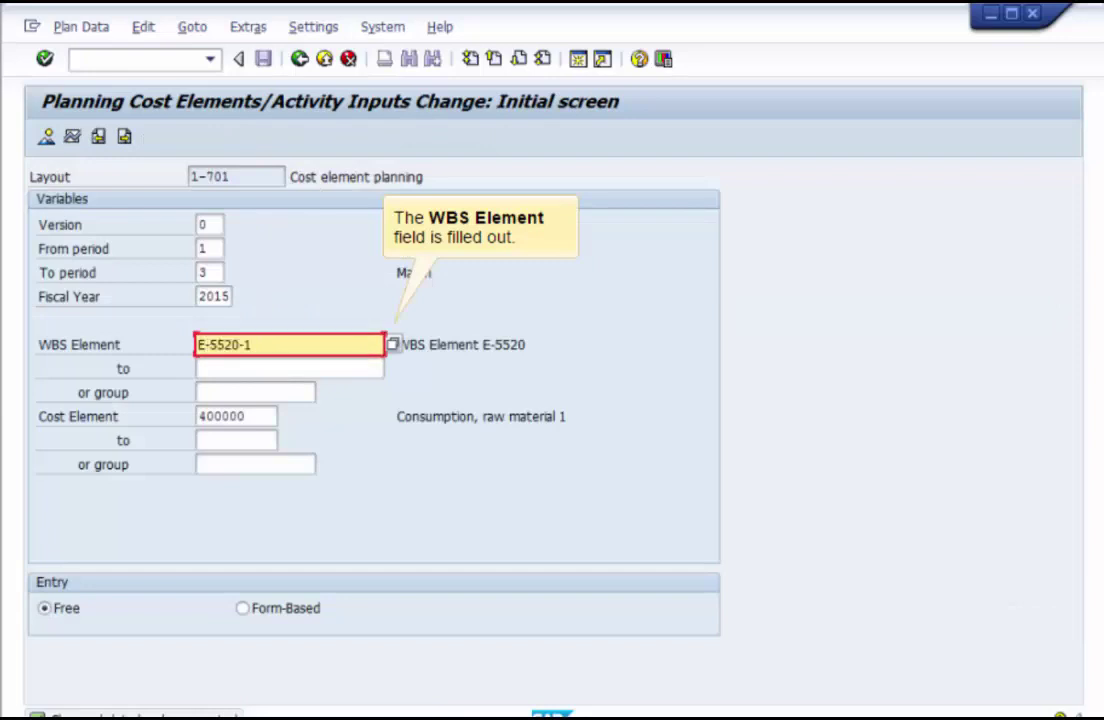
text(-1)
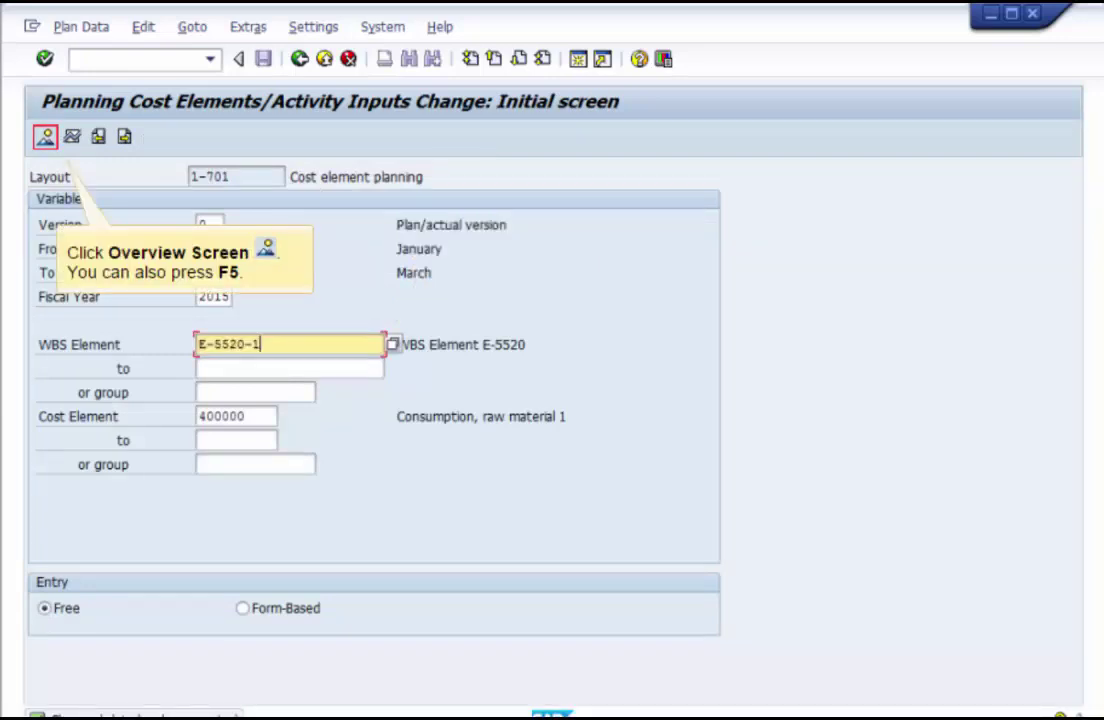
click(45, 140)
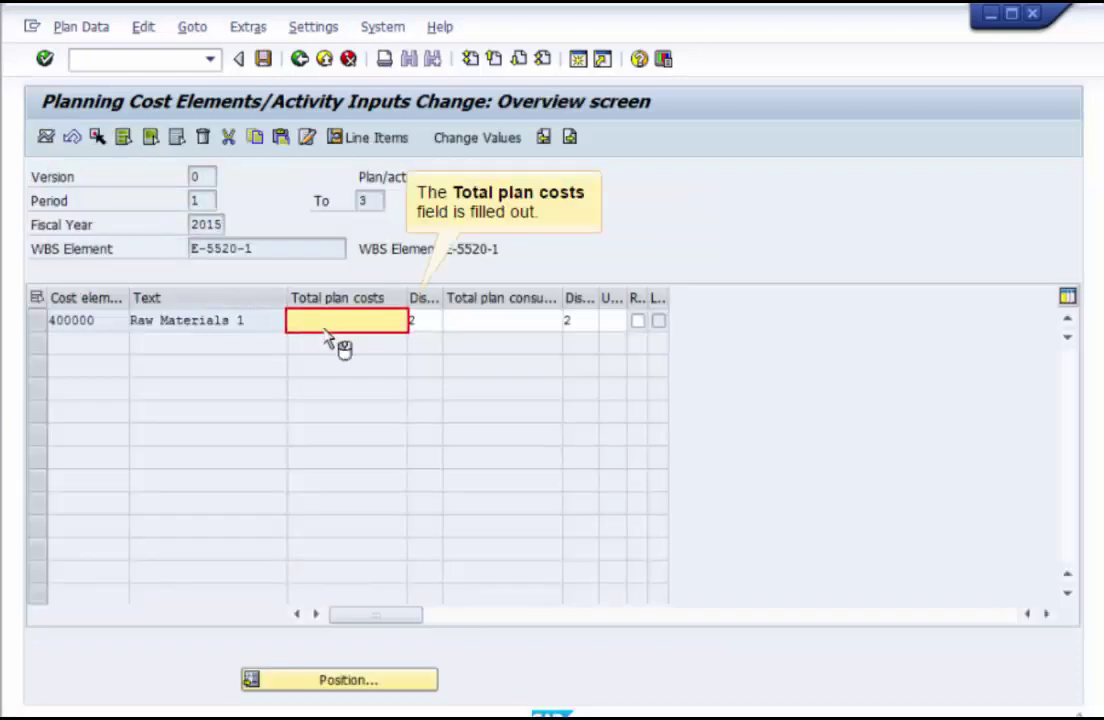
click(326, 337)
text(1000)
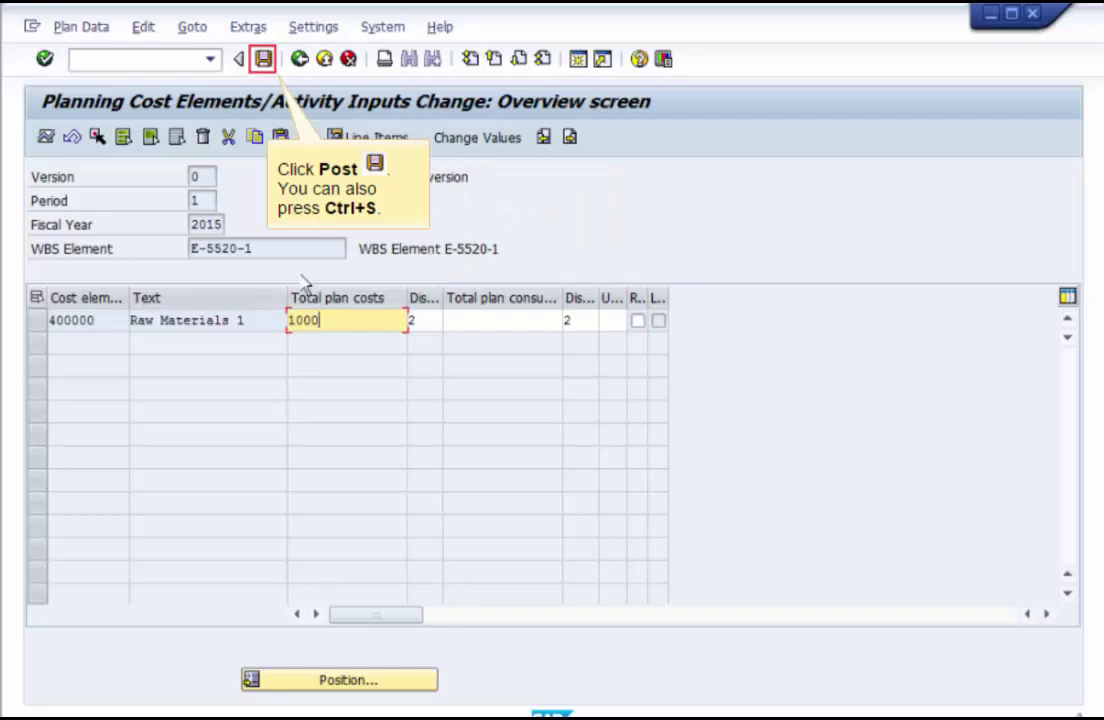
click(263, 59)
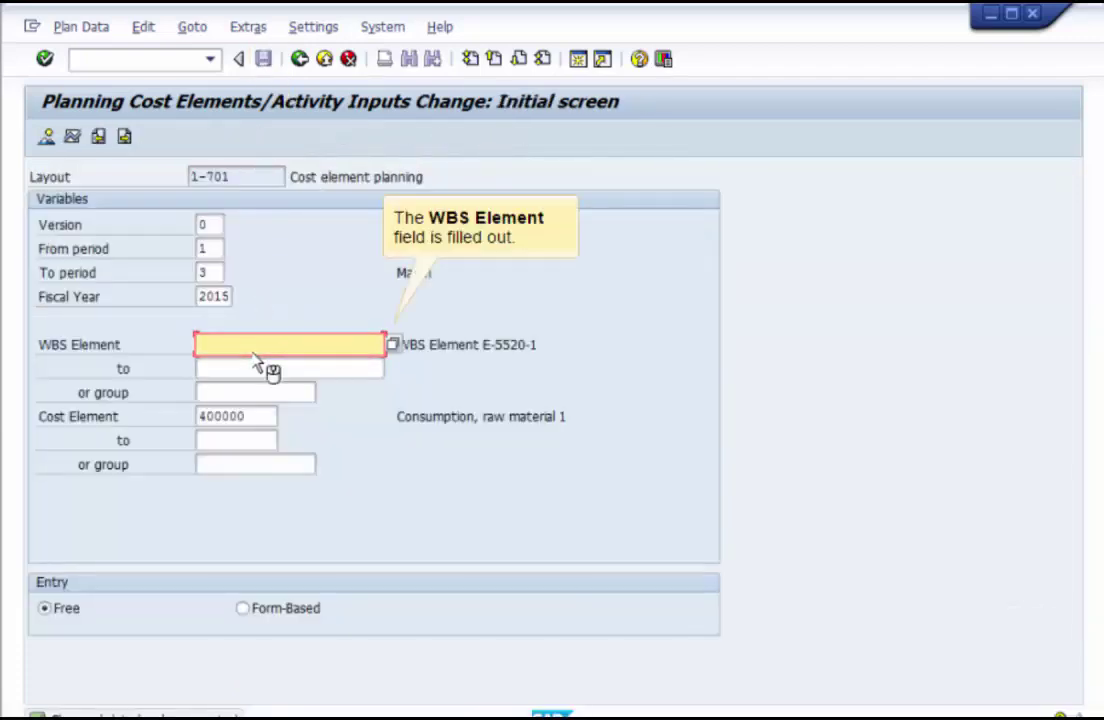
- Plan total costs of 1000 on cost element 400000 for WBS element E-5520-2, post and exit cost planning
text(E-5520-1)
key(BackSpace)
text(2)
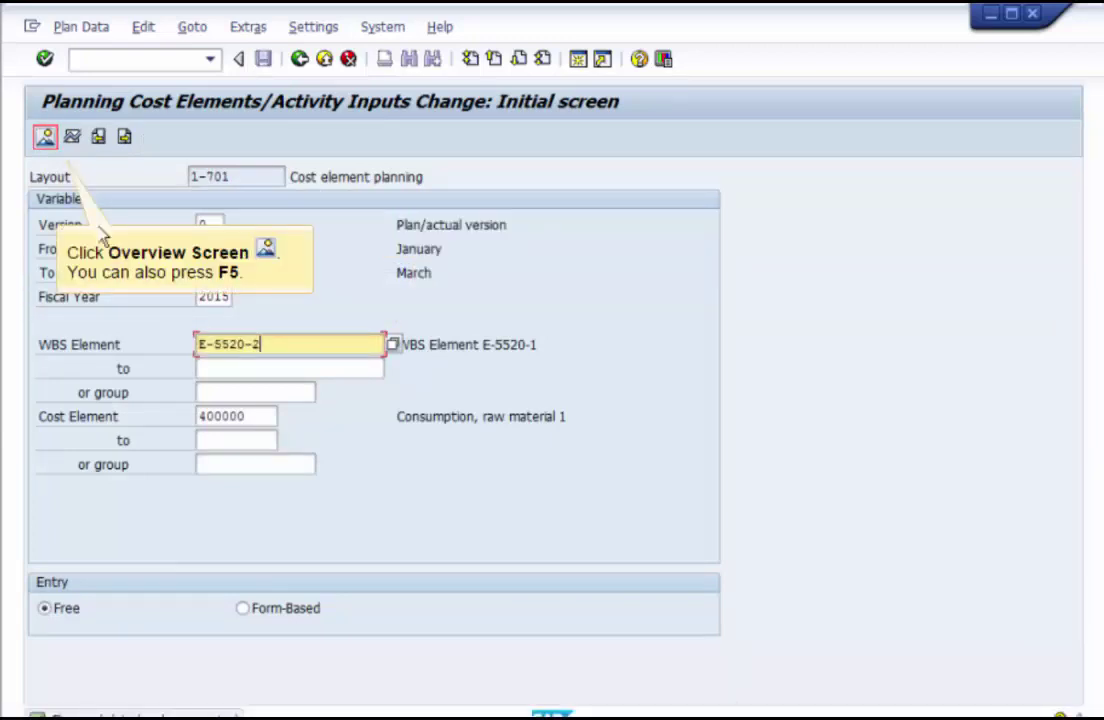
click(45, 138)
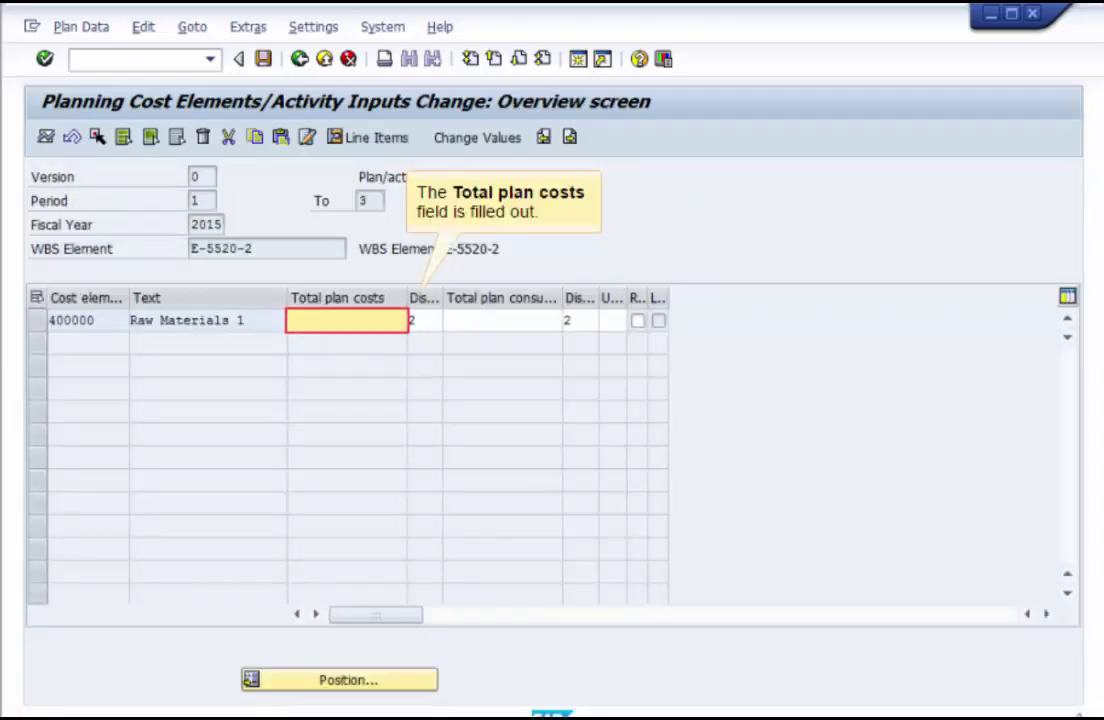
text(1000)
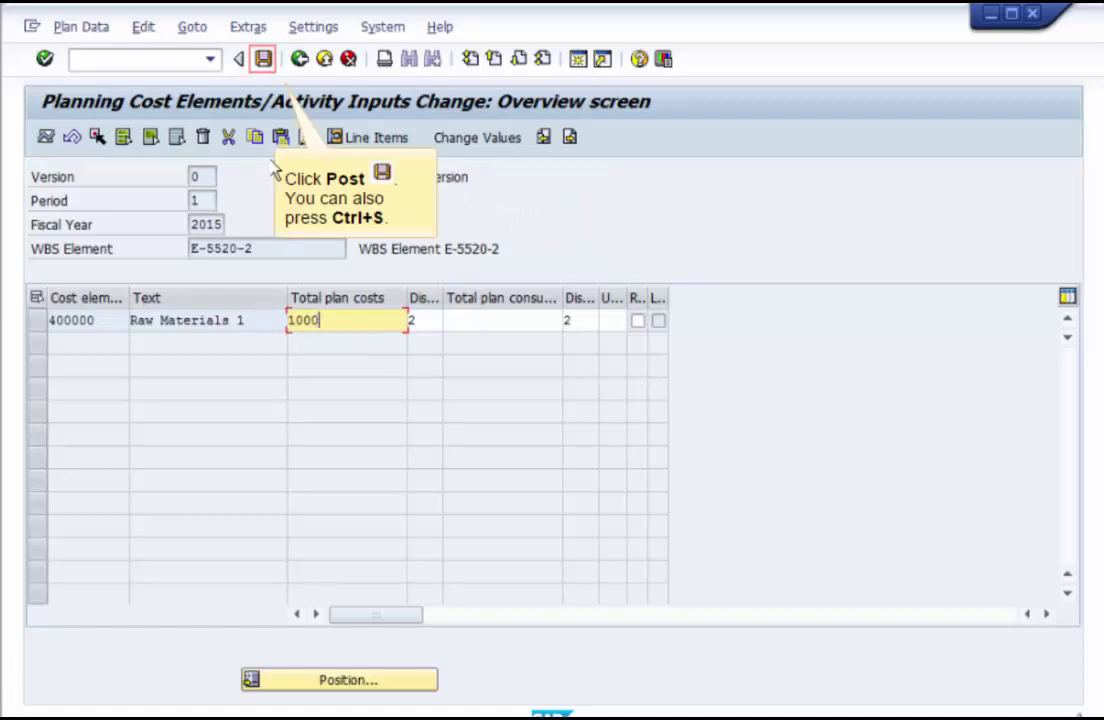
click(263, 62)
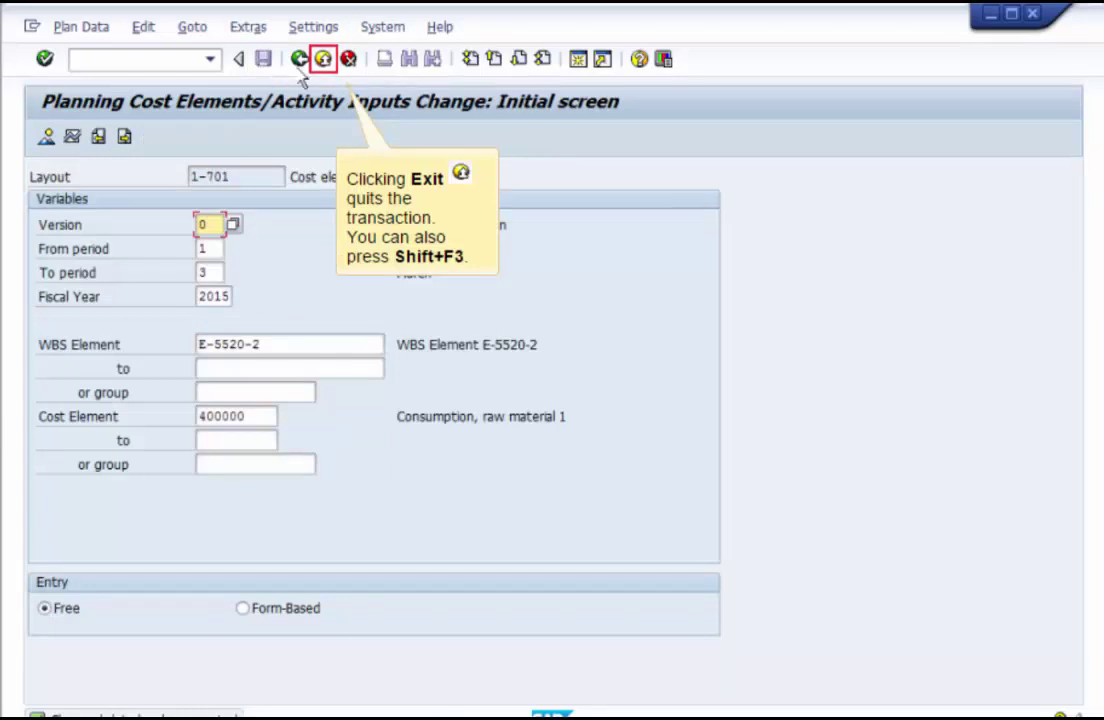
click(323, 59)
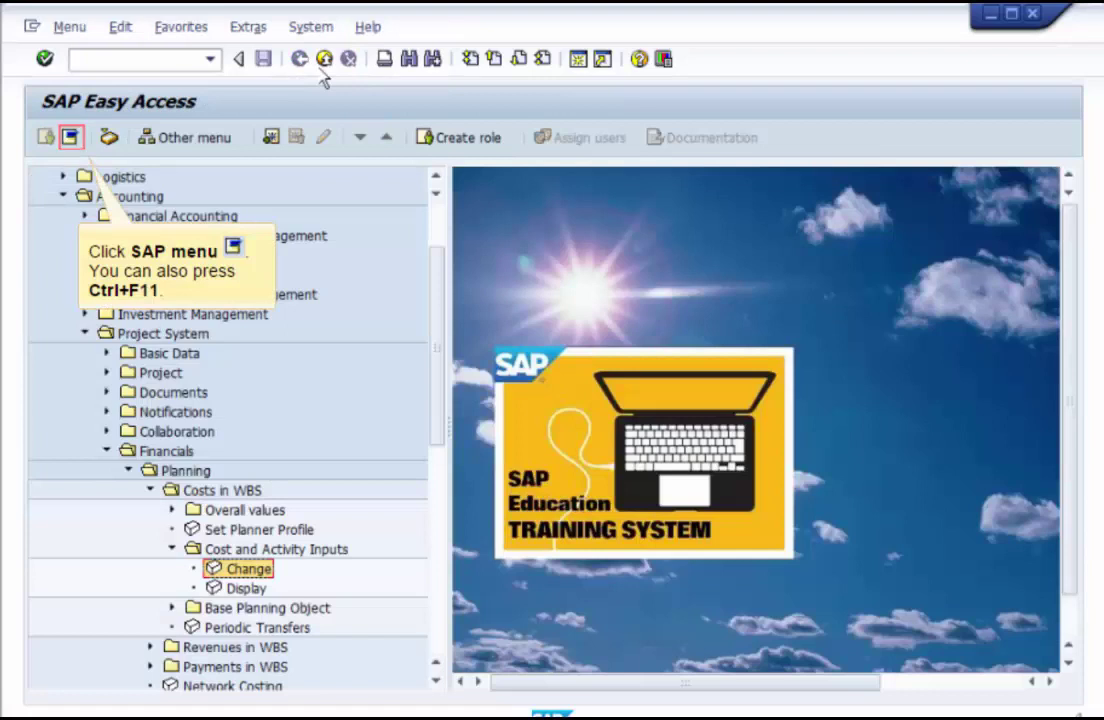
- Start the Project System progress determination transaction for individual processing
click(70, 137)
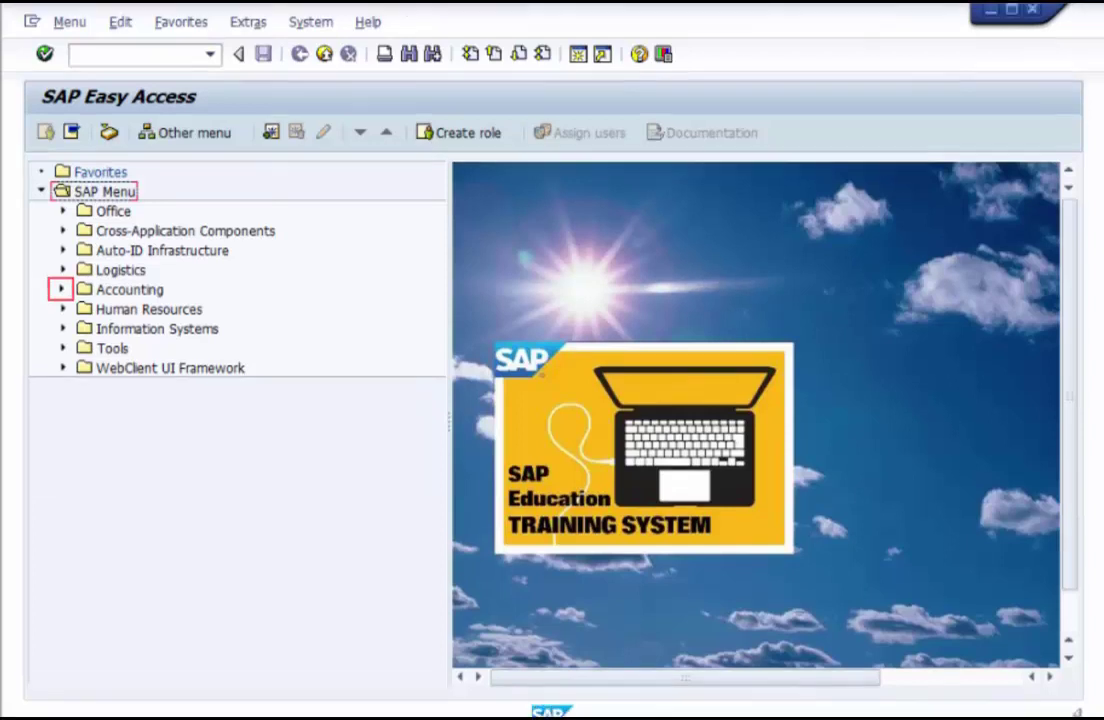
click(60, 294)
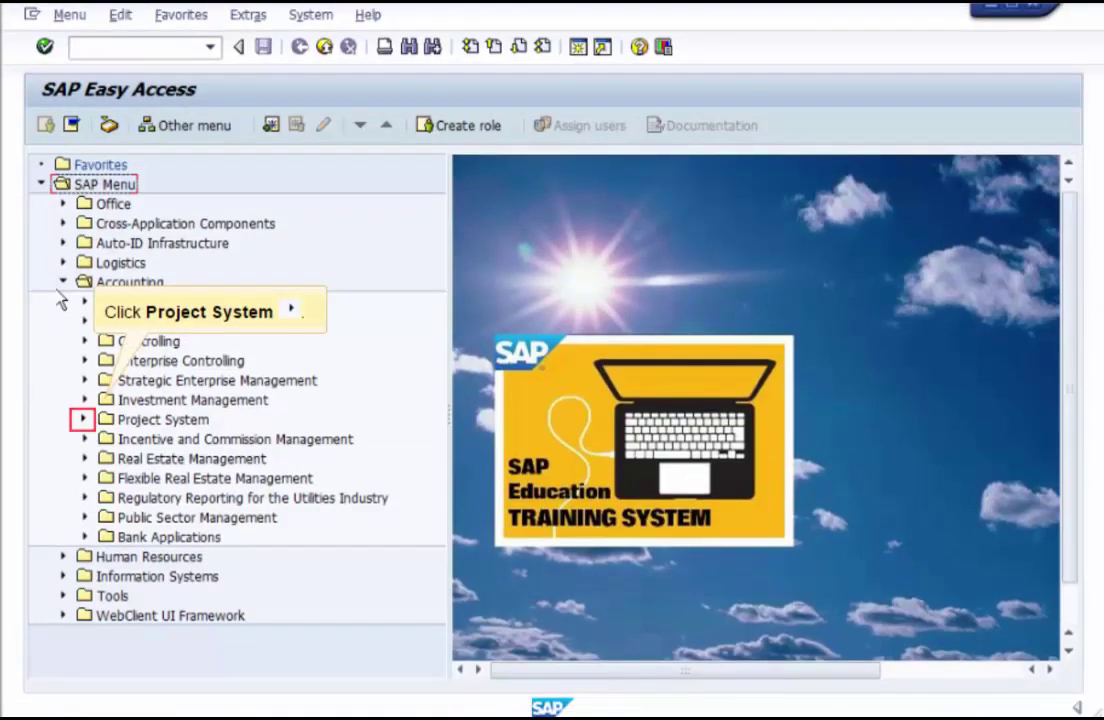
click(83, 419)
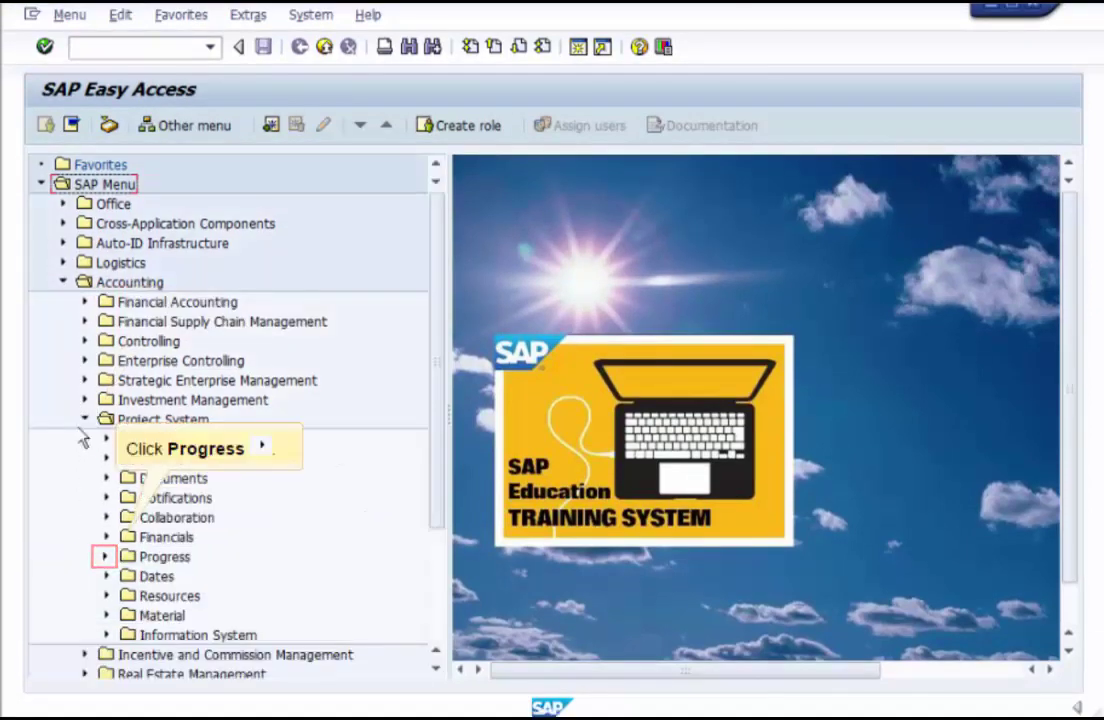
click(104, 556)
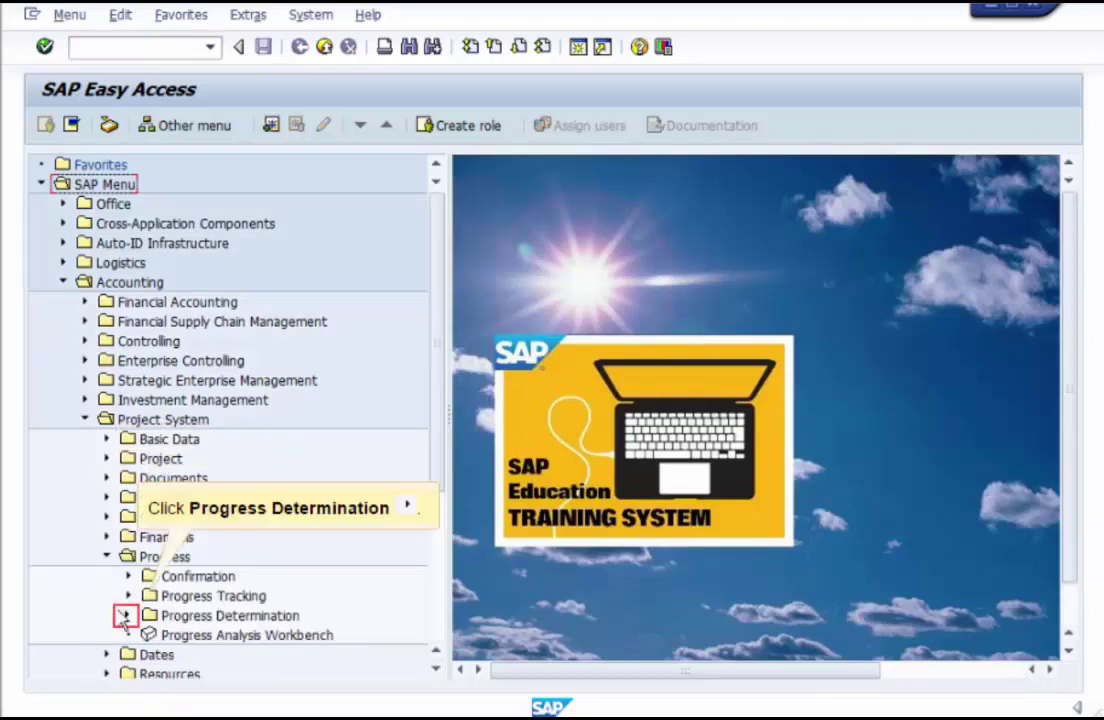
click(126, 615)
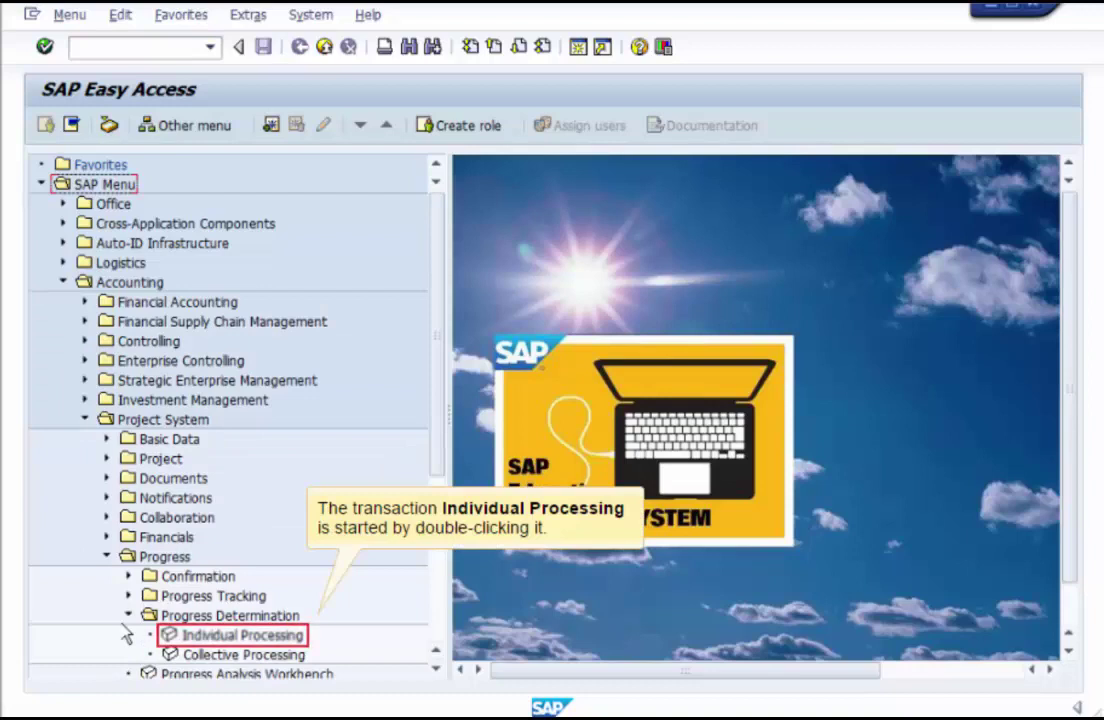
double_click(215, 637)
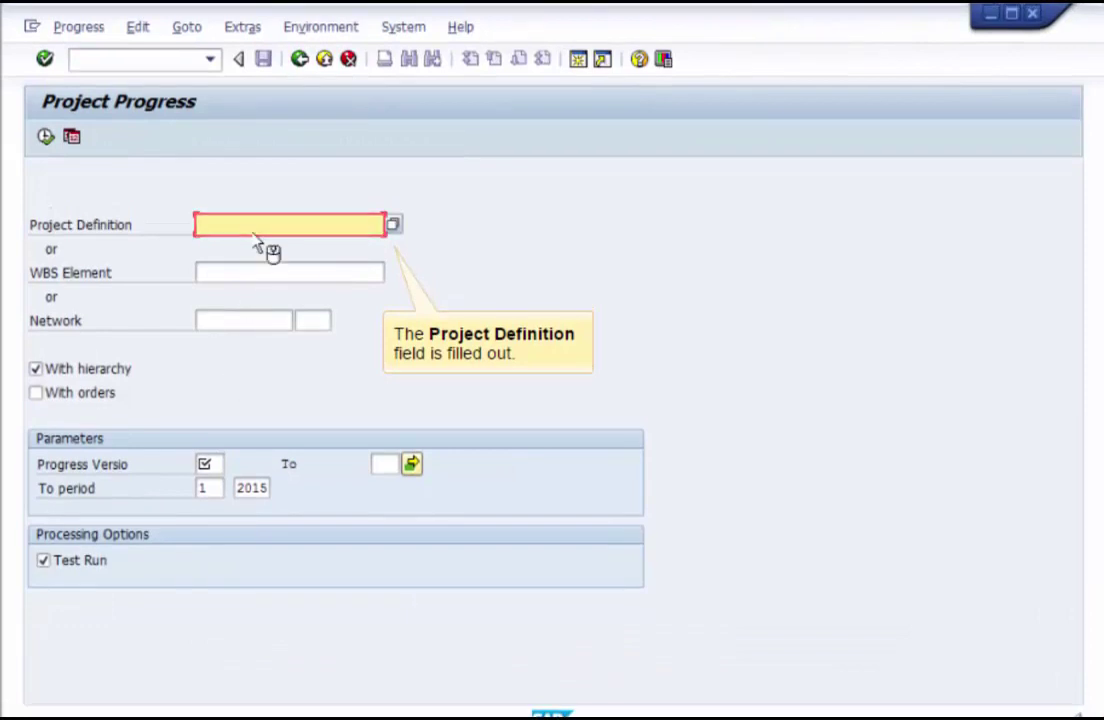
- Execute progress determination for project definition E-5520 with progress version 132 as an update run without test mode, and exit
text(E-5520)
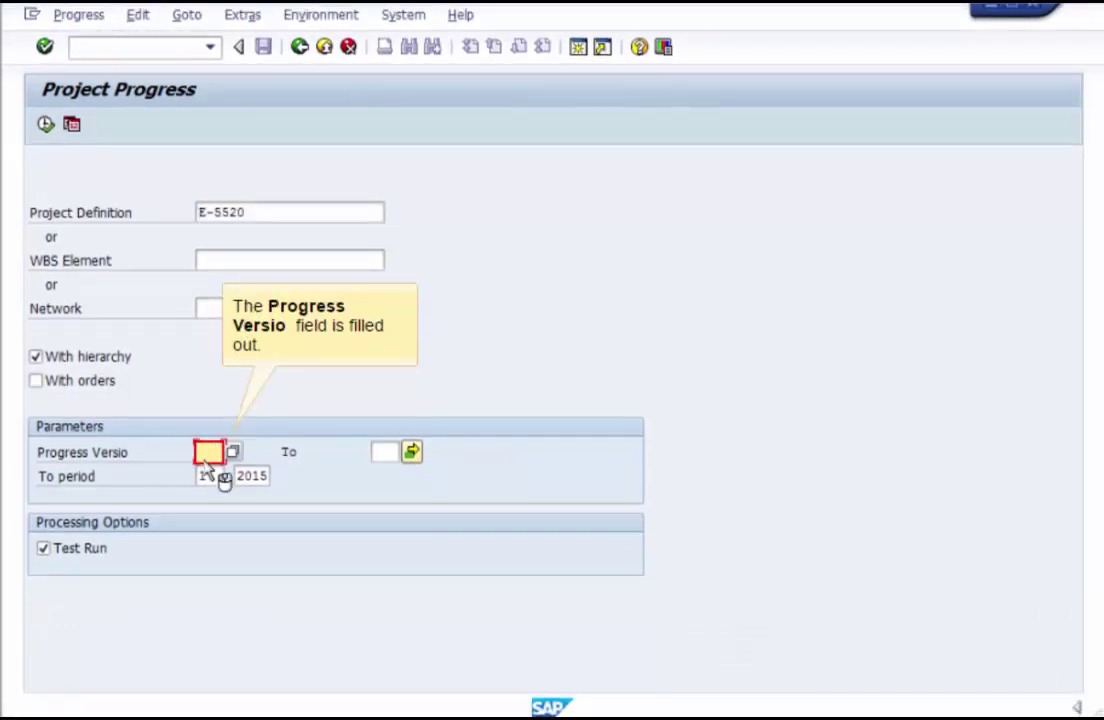
text(132)
click(385, 452)
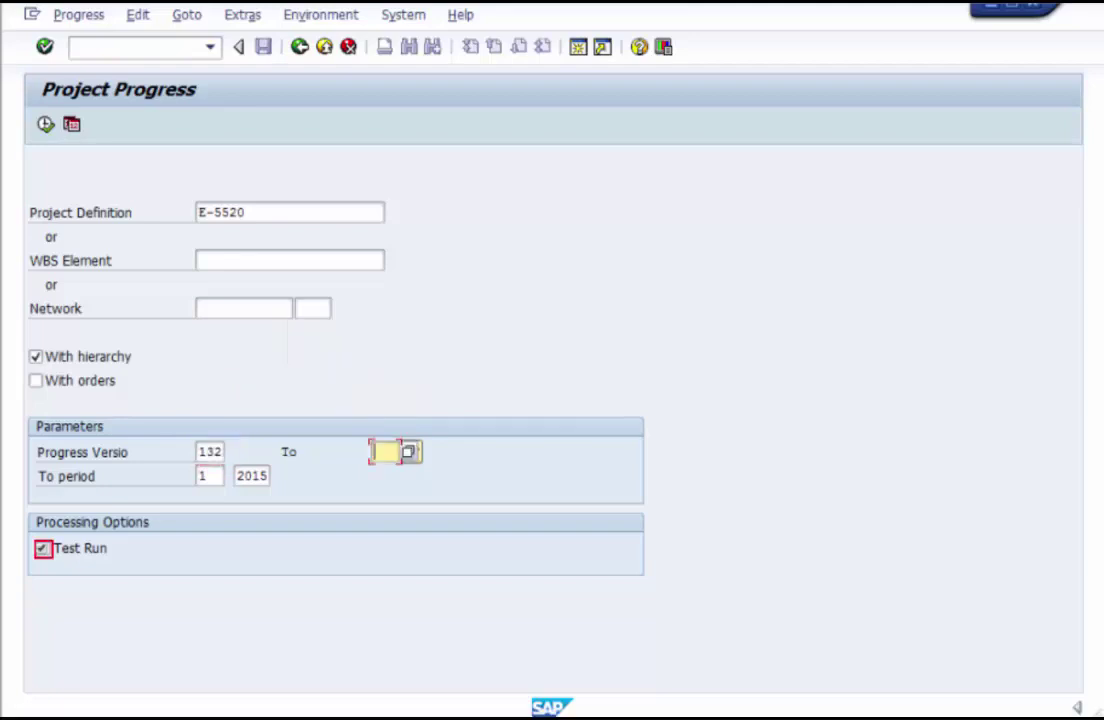
click(42, 549)
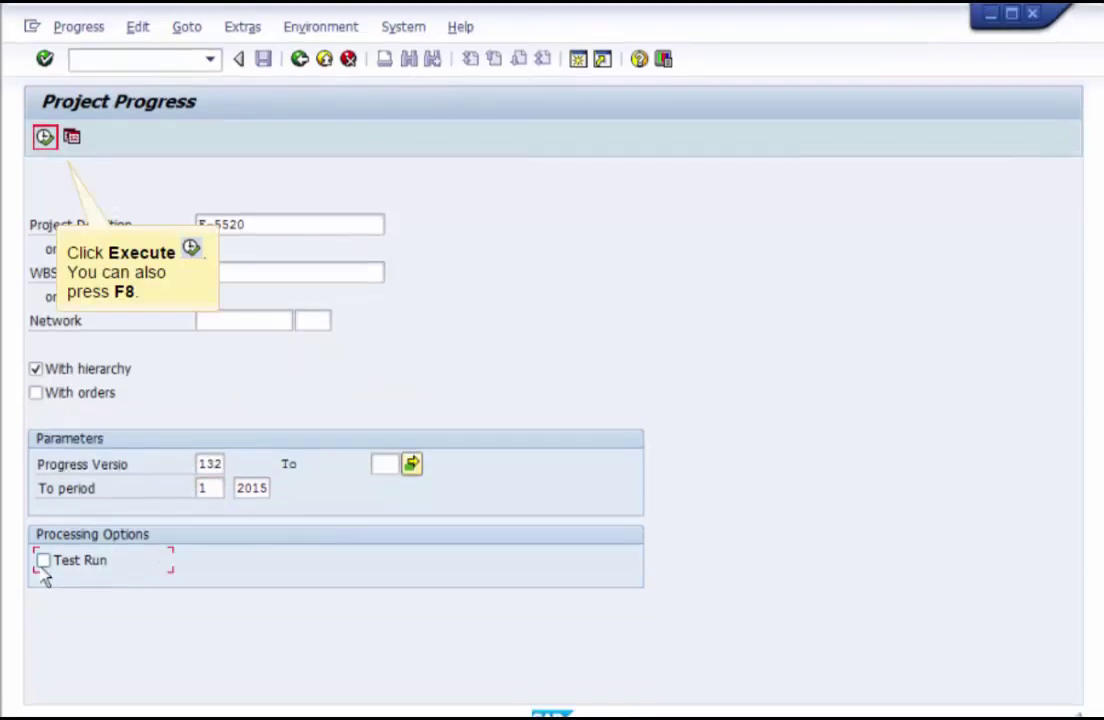
click(44, 137)
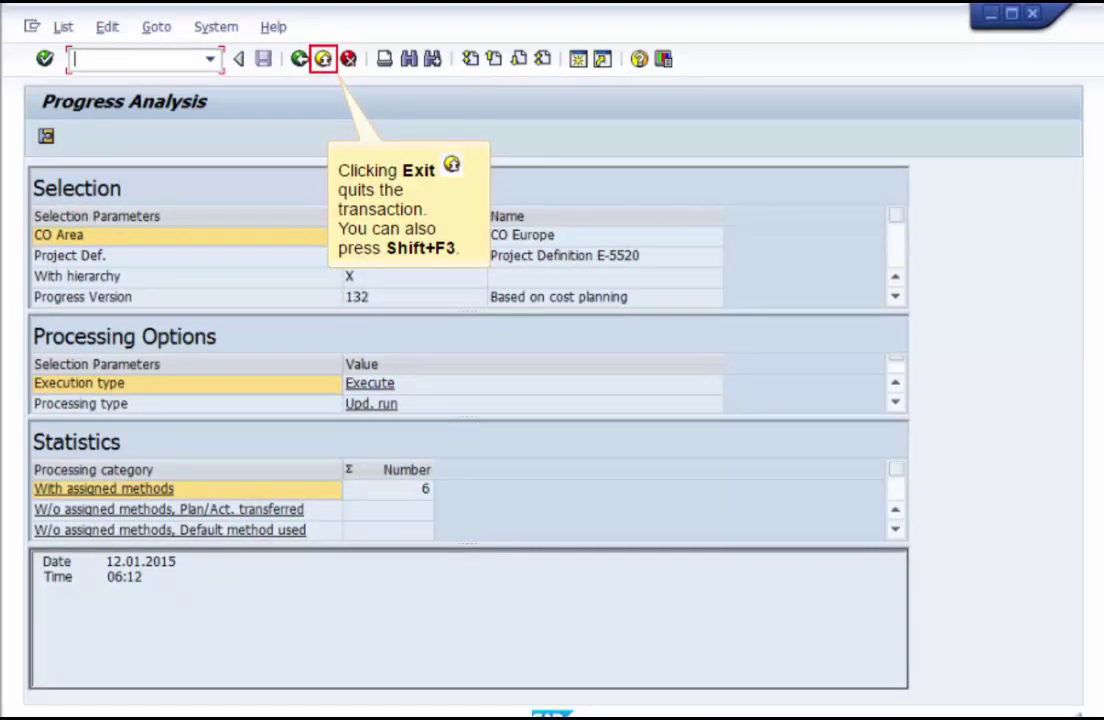
click(323, 76)
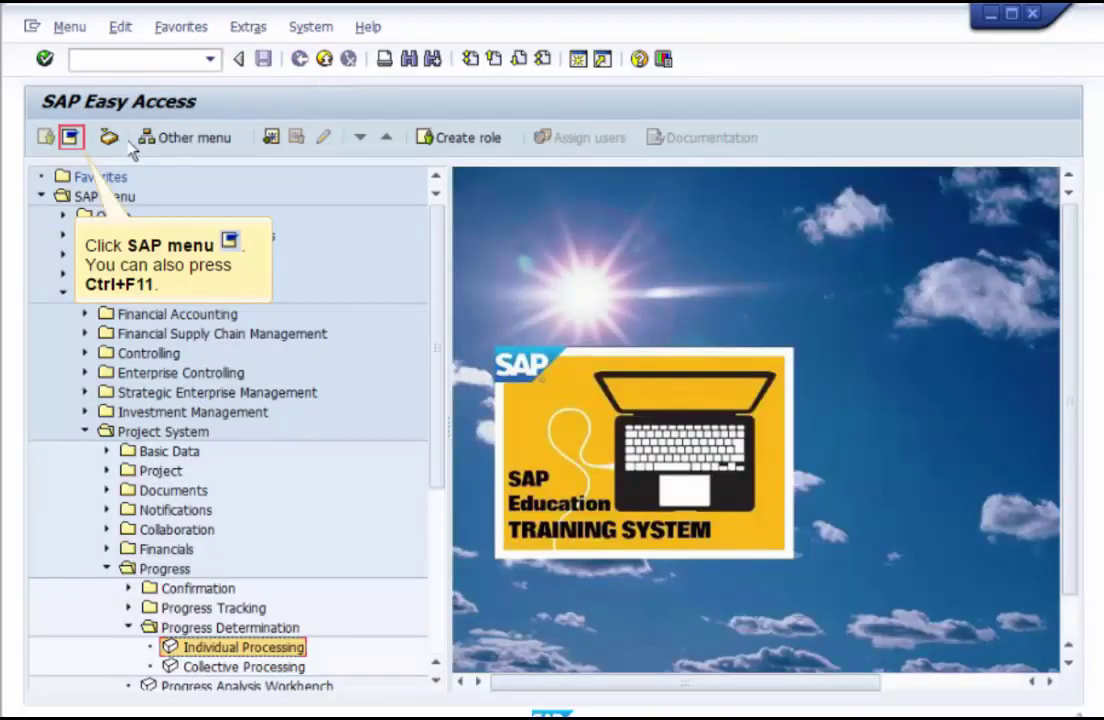
- Reset the SAP menu tree to its collapsed initial view
click(70, 137)
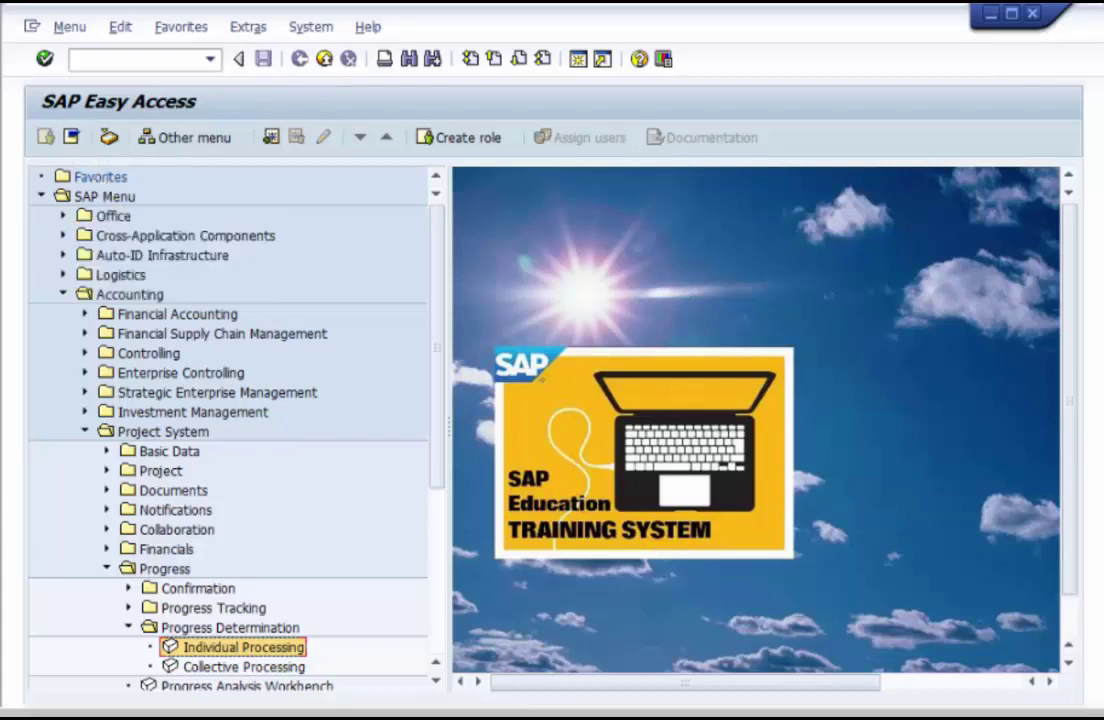